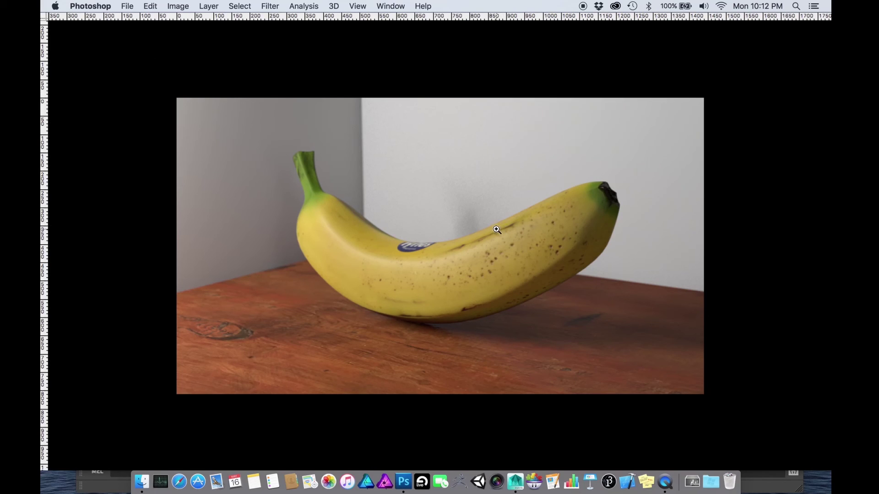
Step: Examine the brown spots on the banana's skin up close in the finished textured render
scroll(565, 270, "up", 5, "alt")
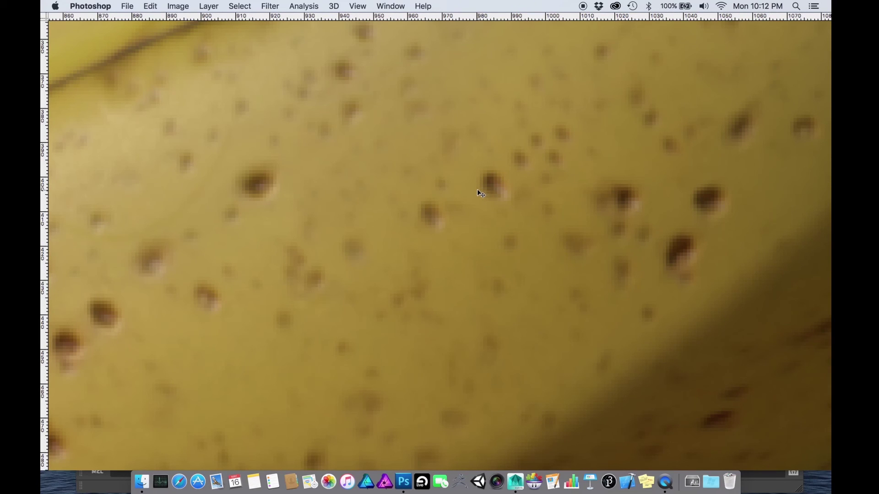
scroll(477, 192, "down", 3, "alt")
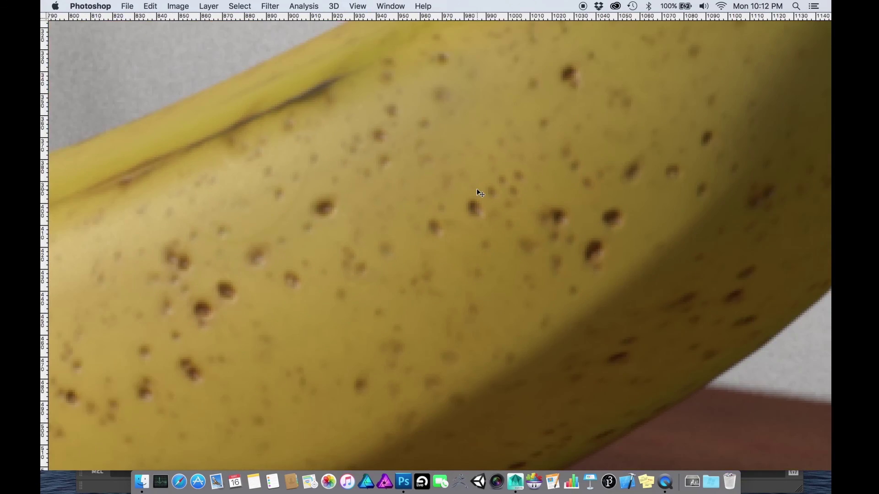
scroll(477, 190, "down", 2, "alt")
scroll(477, 189, "down", 4, "alt")
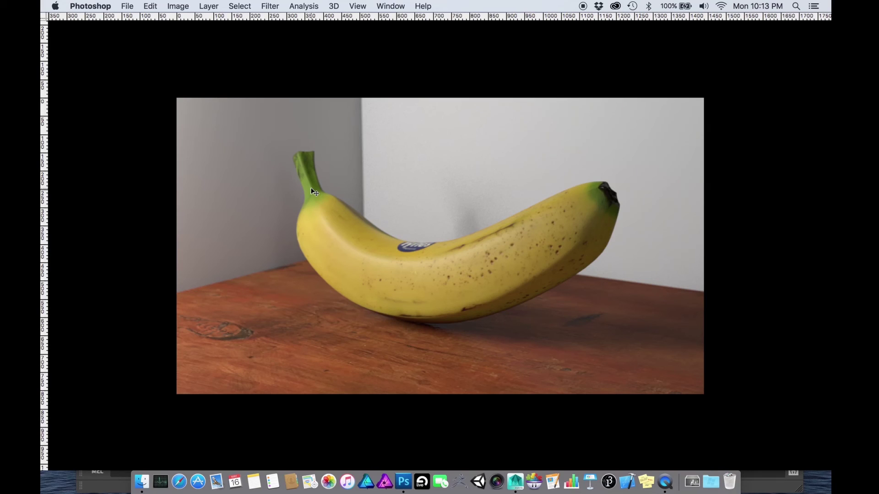
Step: Switch to Maya, select the banana mesh and inspect it from several angles against its reference image planes
key("super+Tab")
key("super+Tab")
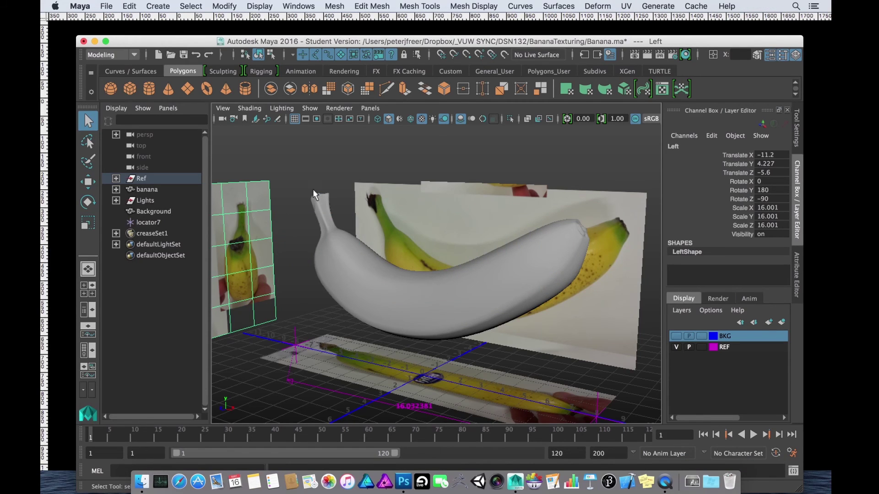
left_click(287, 193)
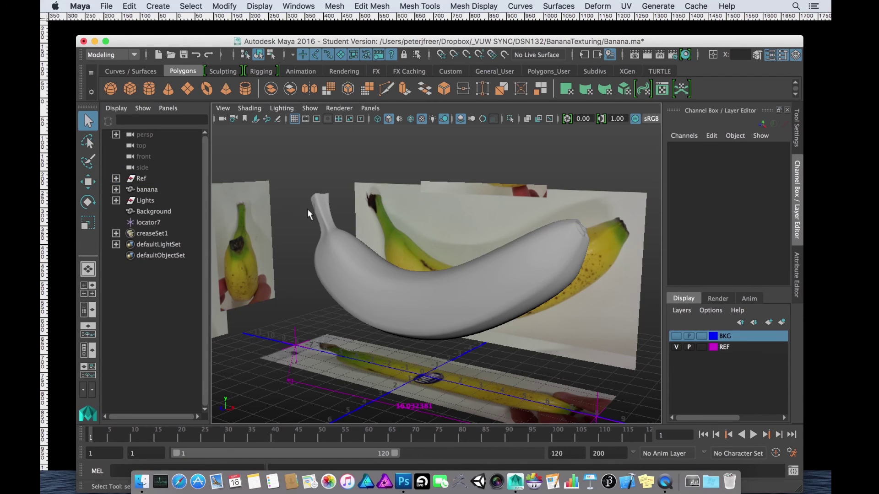
left_click_drag(307, 209, 302, 240, "alt")
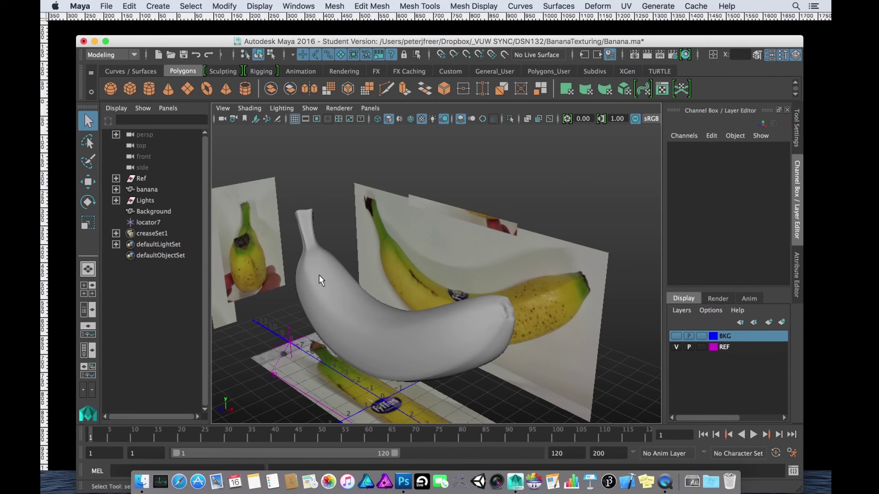
left_click(325, 289)
left_click_drag(316, 281, 332, 251, "alt")
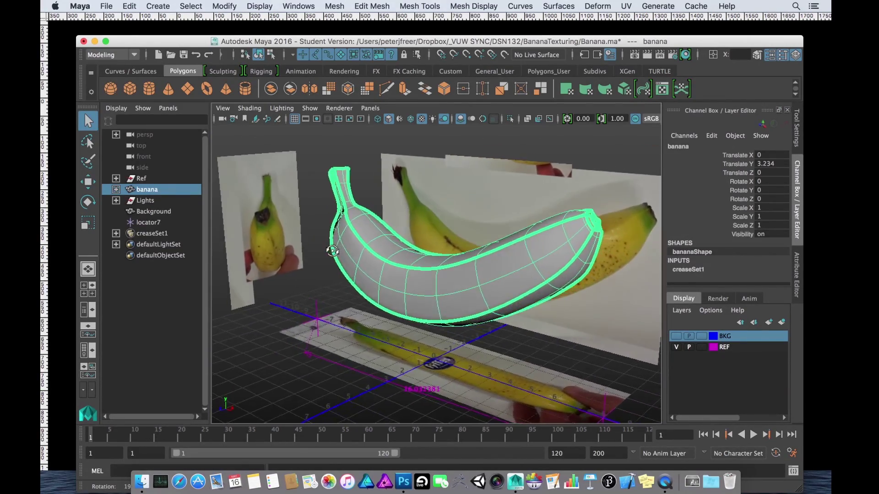
left_click_drag(332, 327, 354, 320, "alt")
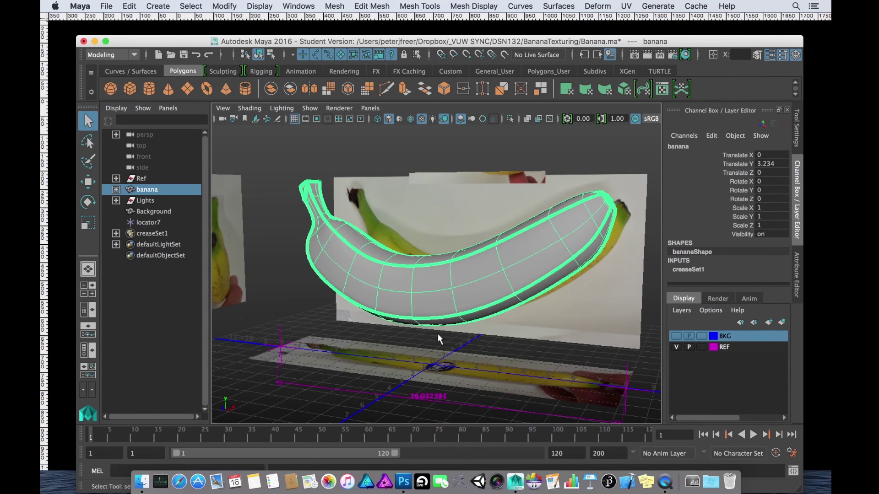
left_click_drag(439, 339, 396, 304, "alt")
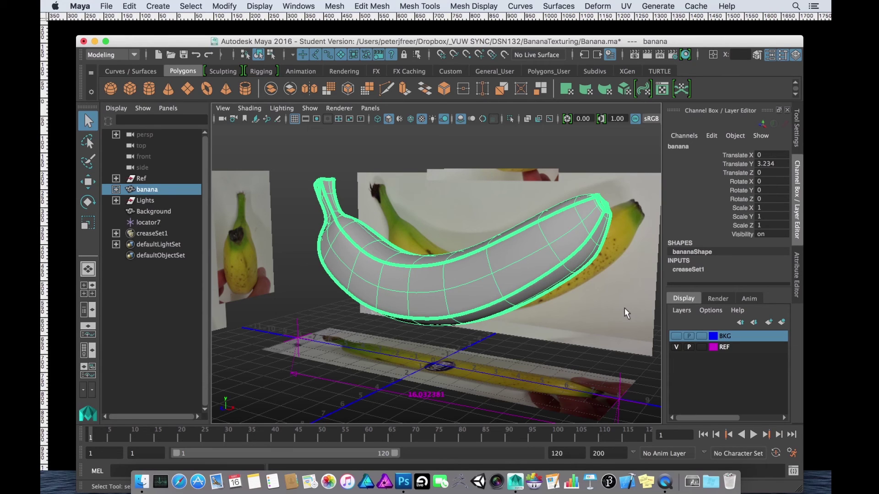
Step: Hide the REF display layer and make the BKG display layer visible
left_click(677, 347)
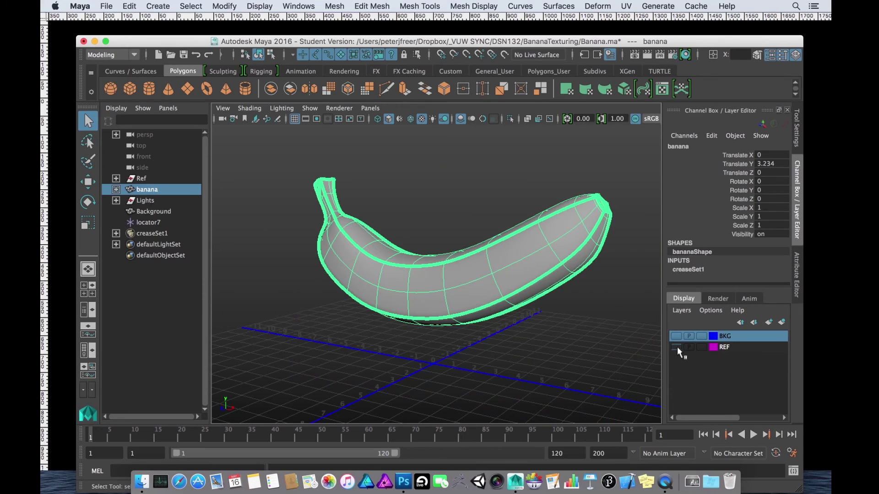
left_click(677, 347)
left_click(677, 347)
left_click(677, 347)
left_click(677, 347)
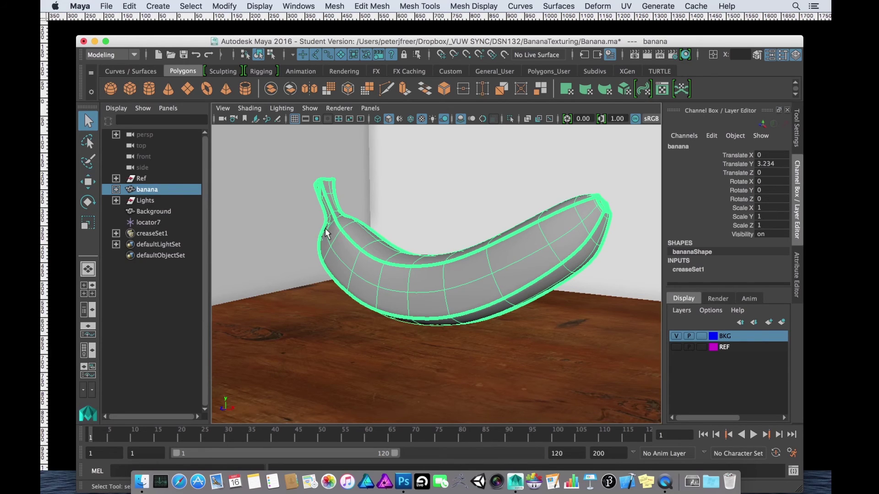
Step: Frame the Lights group and examine the placement of its KEYLight and FILLlight around the banana set
left_click(144, 201)
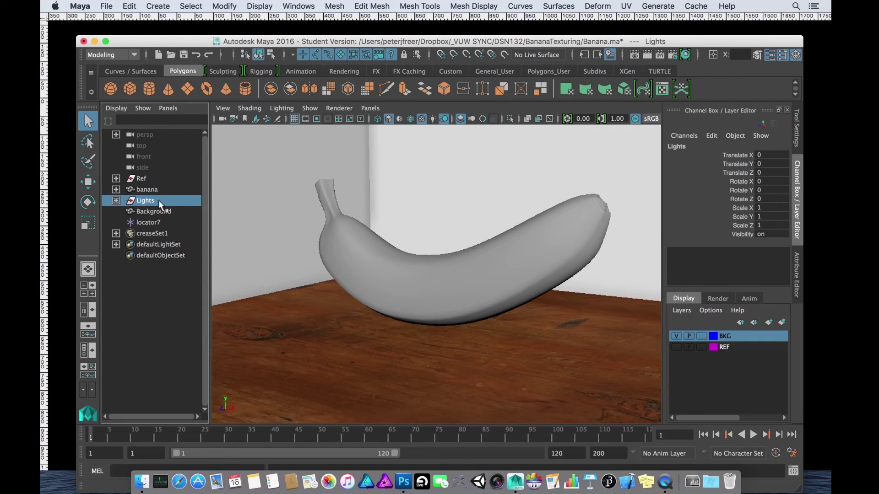
key("f")
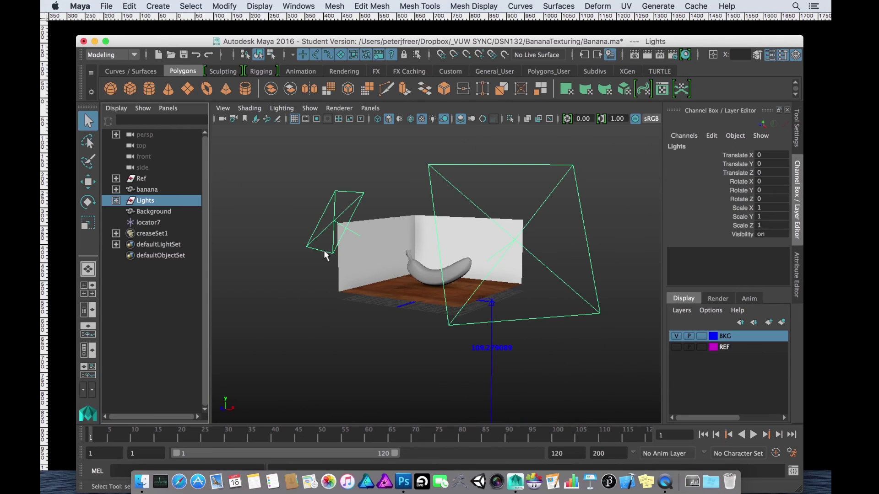
left_click_drag(332, 253, 360, 248, "alt")
left_click(341, 252)
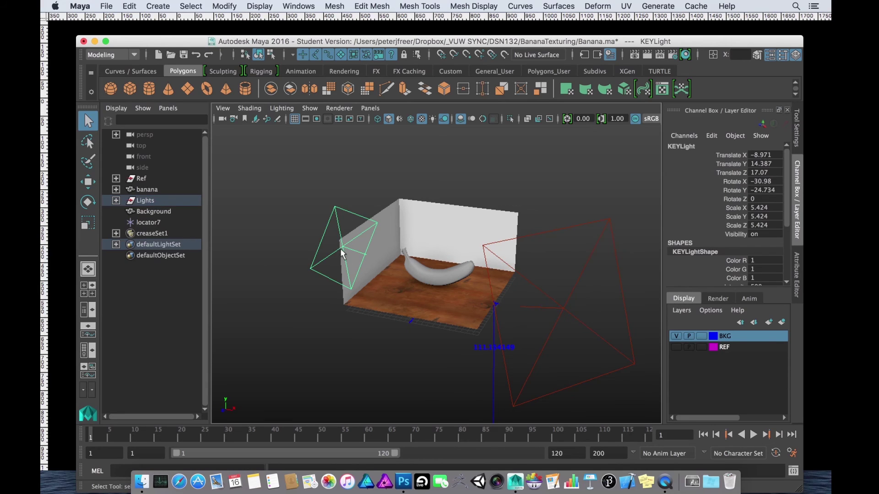
left_click(116, 201)
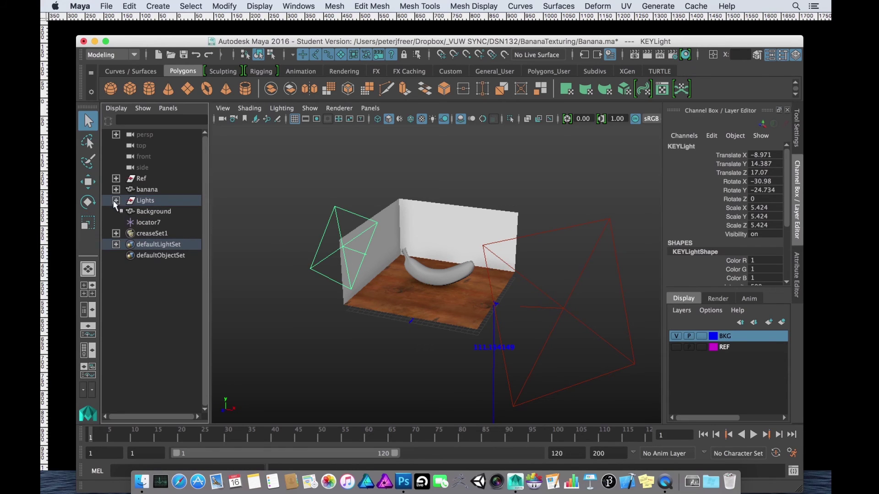
left_click(155, 212)
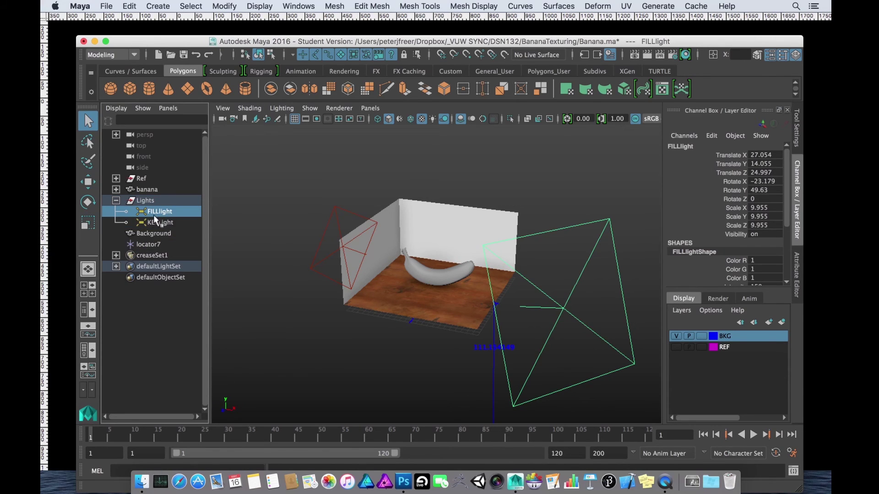
left_click(154, 221)
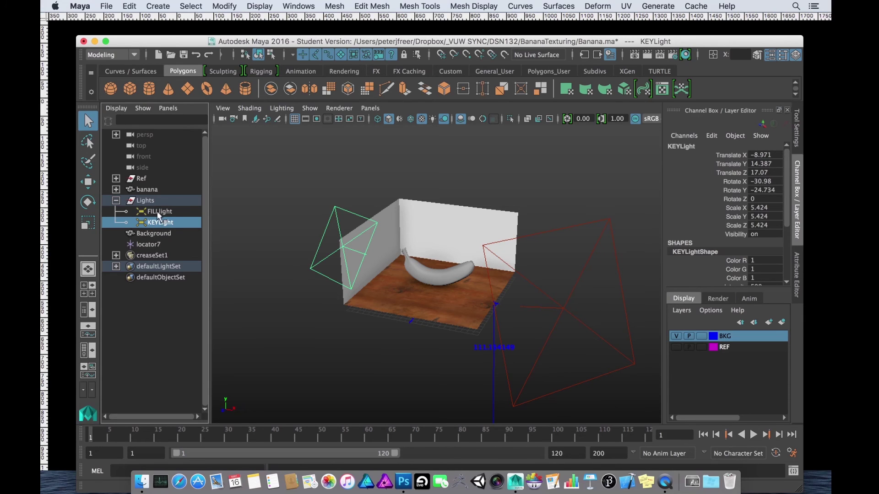
left_click(158, 211)
left_click_drag(341, 276, 326, 267, "alt")
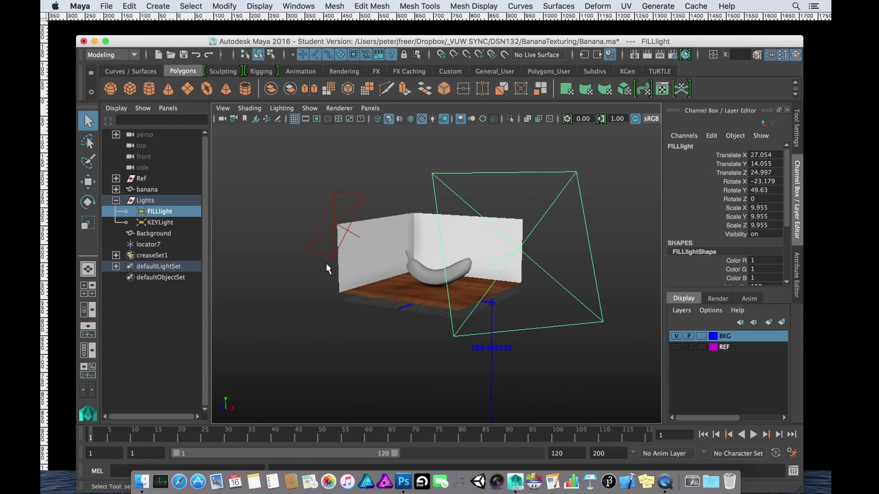
scroll(327, 268, "up", 5)
scroll(328, 269, "down", 3)
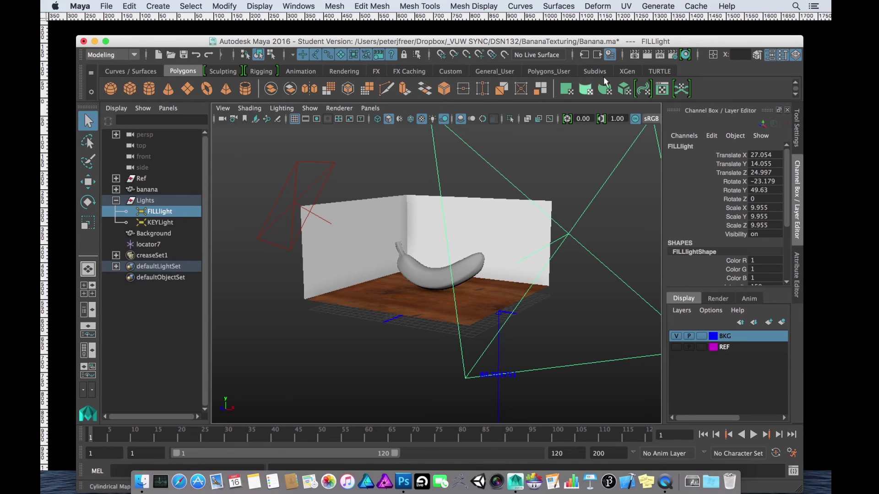
Step: View the untextured banana render in the Render View and close that window
left_click(635, 56)
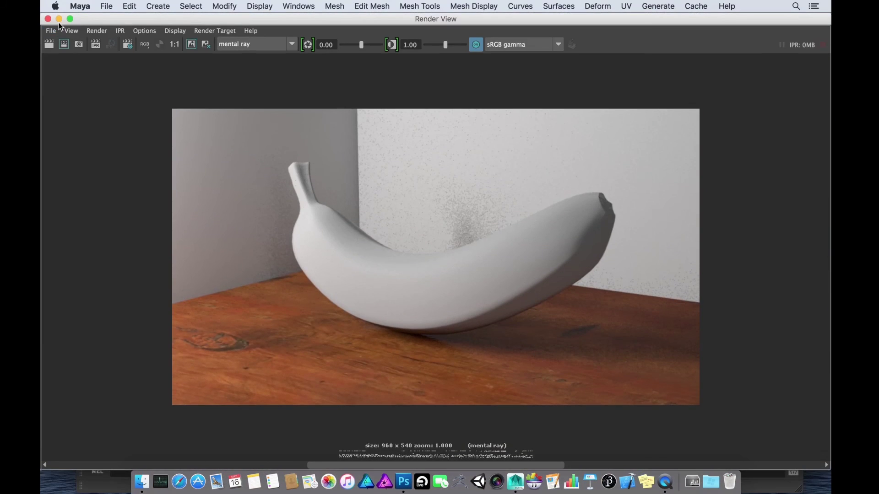
left_click(48, 19)
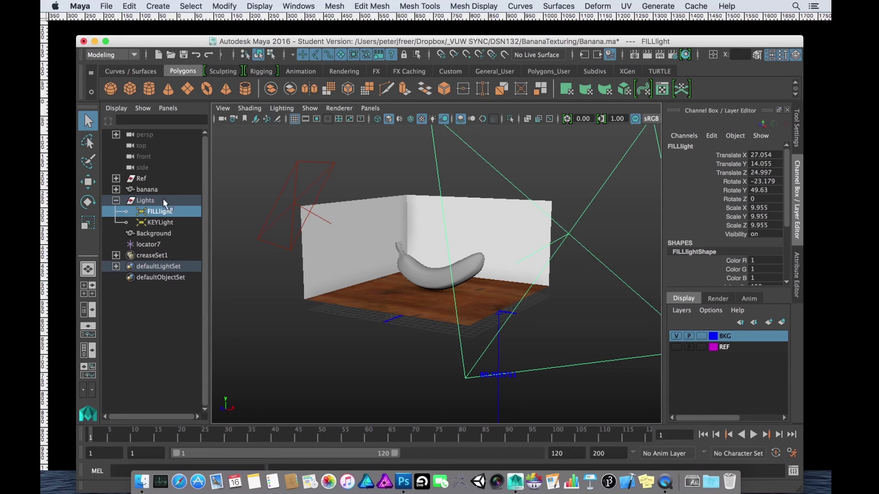
Step: Select and frame the banana mesh, and open the UV Editor for it
left_click(419, 279)
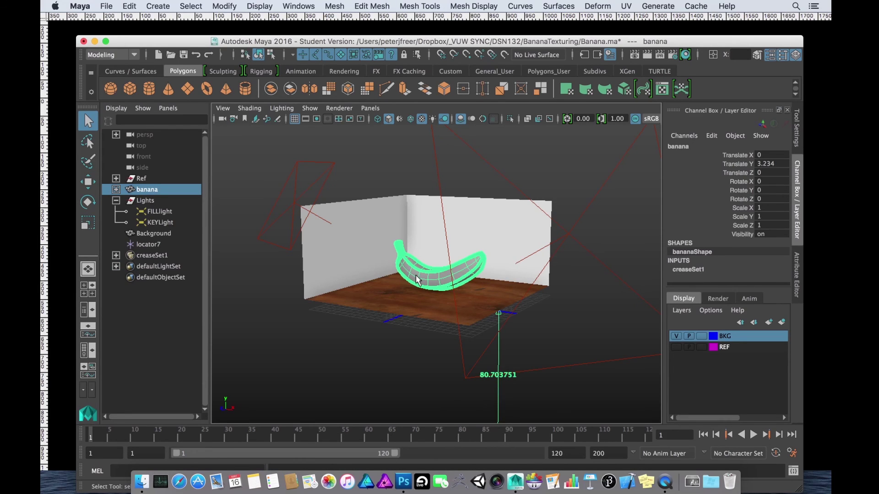
key("f")
key("space")
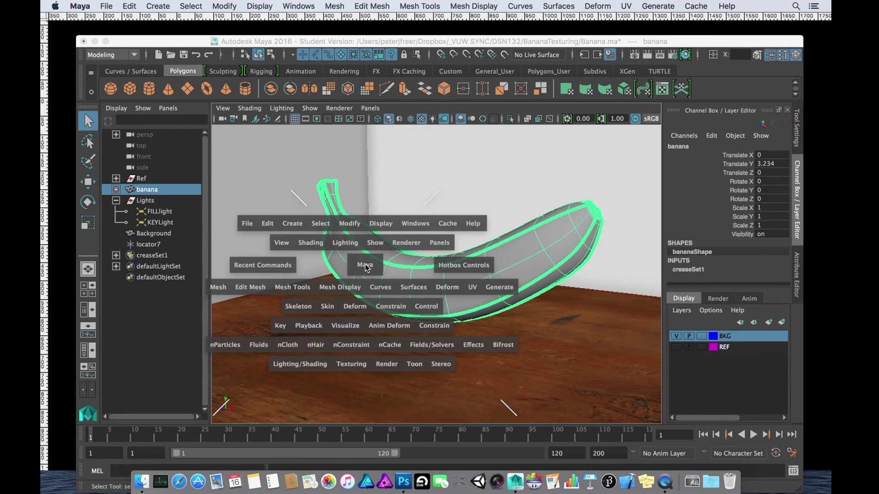
left_click(422, 223)
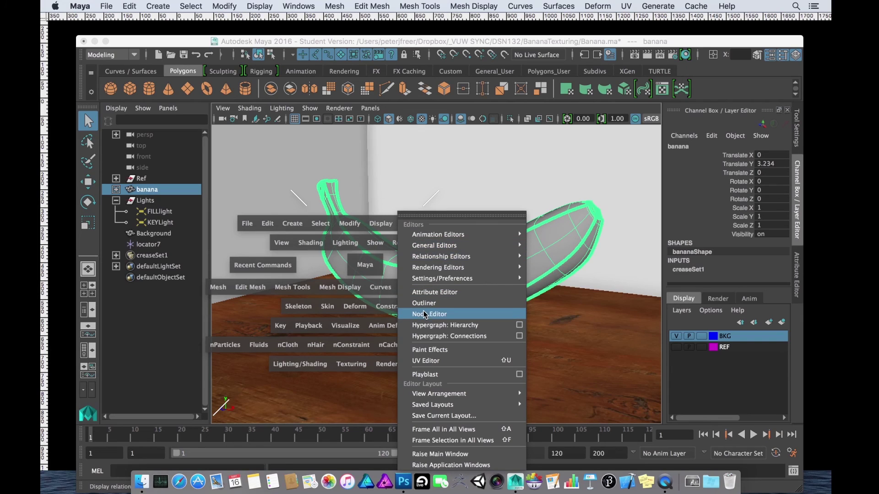
left_click(428, 361)
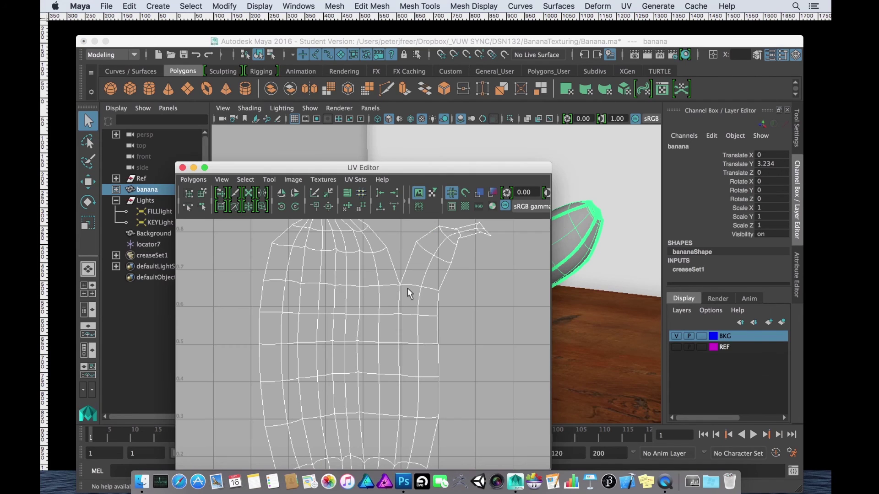
Step: Enlarge and reposition the UV Editor window so that the banana's entire UV layout fits inside it
left_click_drag(326, 166, 281, 69)
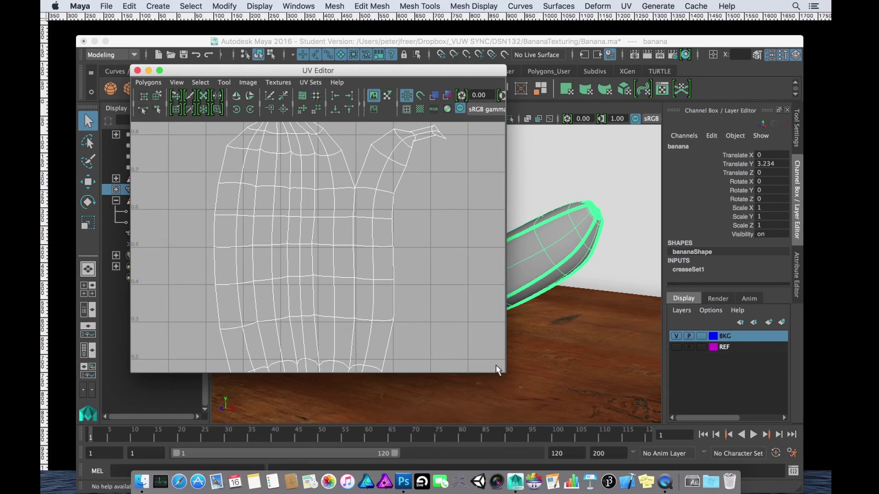
left_click_drag(495, 365, 607, 441)
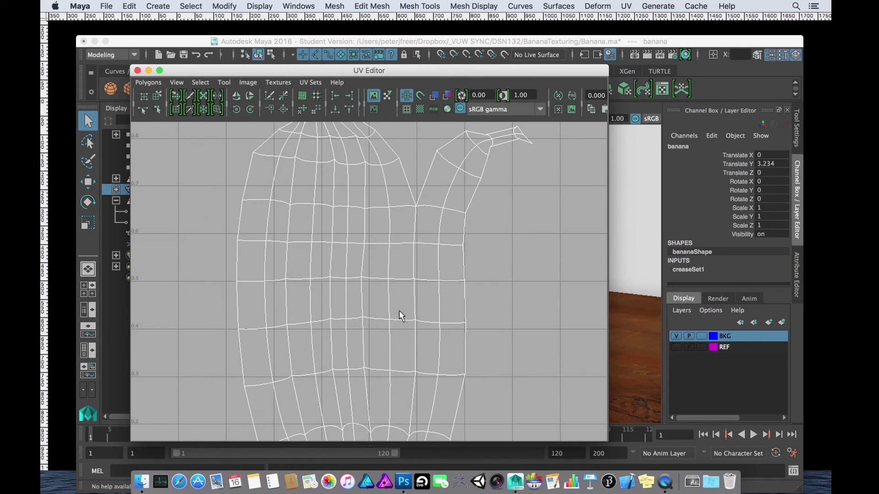
scroll(400, 315, "up", 2)
scroll(399, 315, "down", 6)
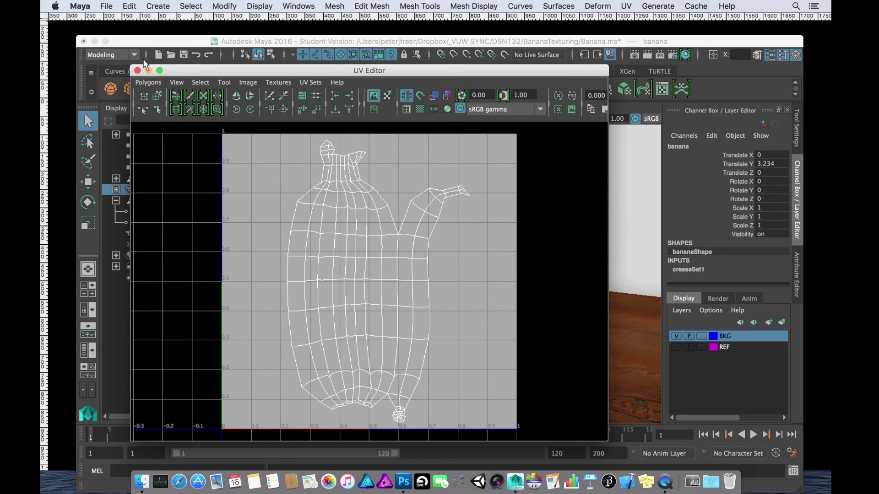
left_click_drag(190, 75, 194, 64)
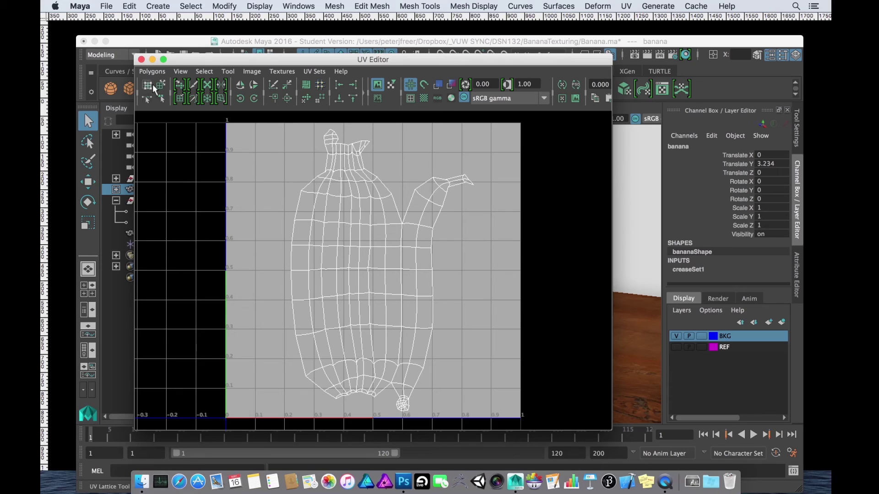
Step: Start a UV Snapshot of the banana and browse to the BananaTexturing project's _WIP folder as its save location
left_click(153, 72)
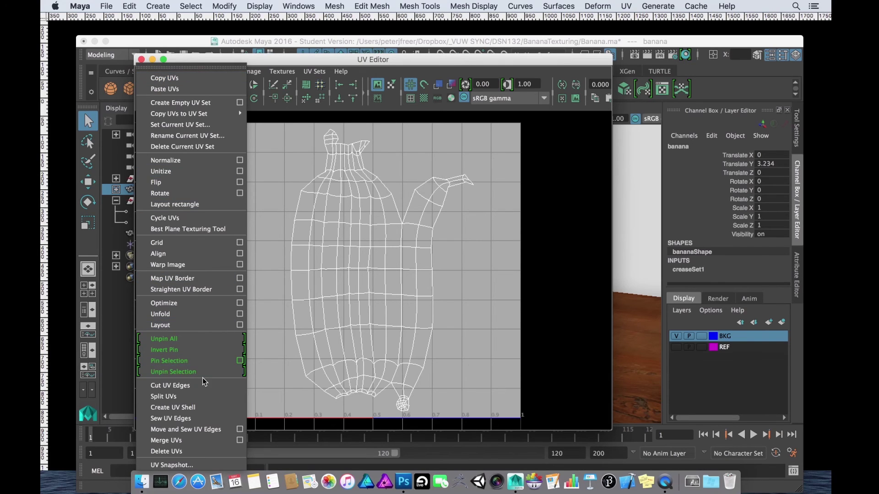
left_click(180, 470)
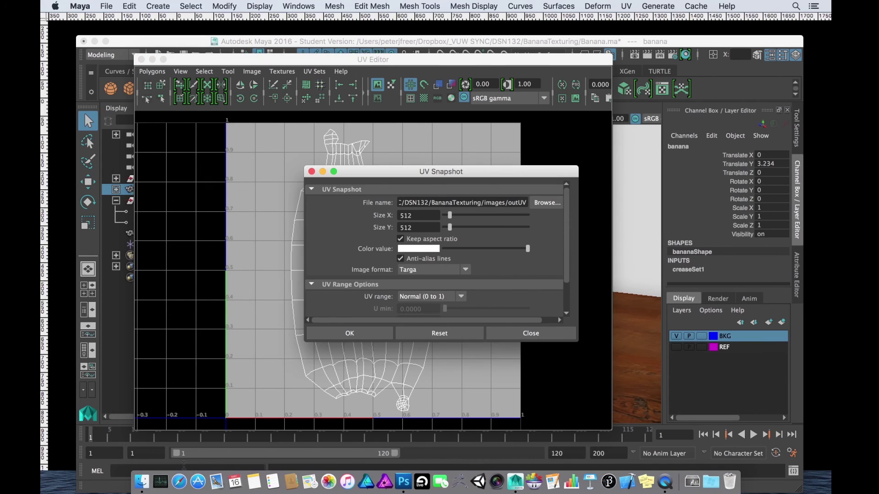
left_click_drag(425, 175, 381, 138)
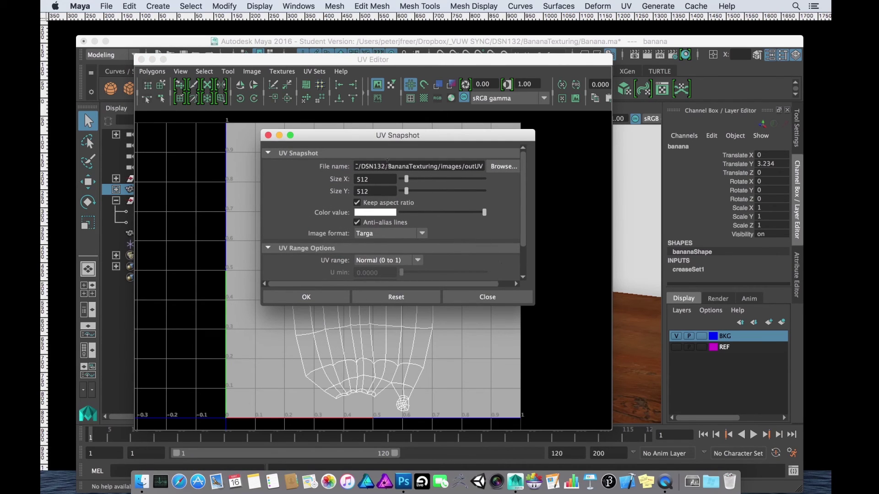
left_click(508, 167)
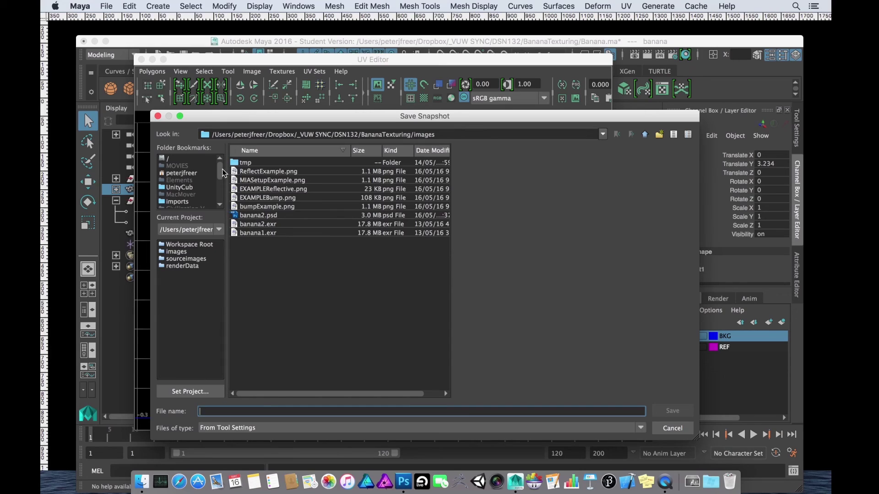
mouse_move(221, 173)
left_mouse_down()
mouse_move(223, 185)
mouse_move(224, 164)
left_mouse_up()
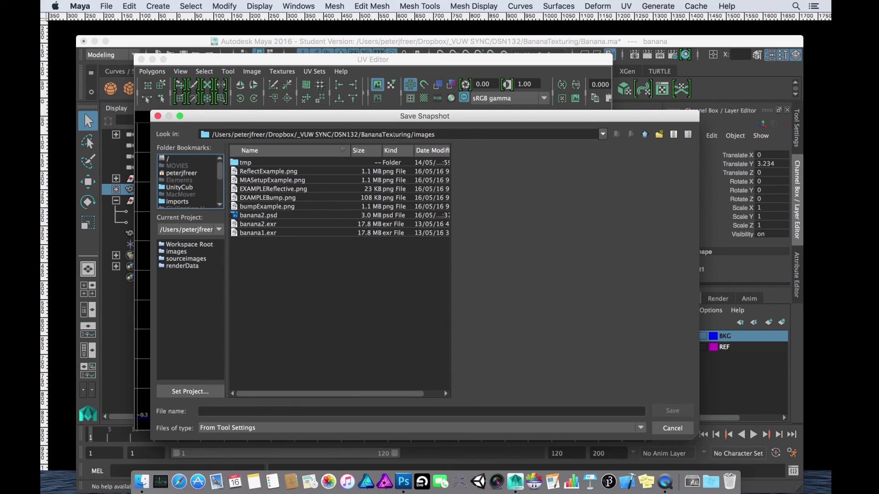
left_click(645, 135)
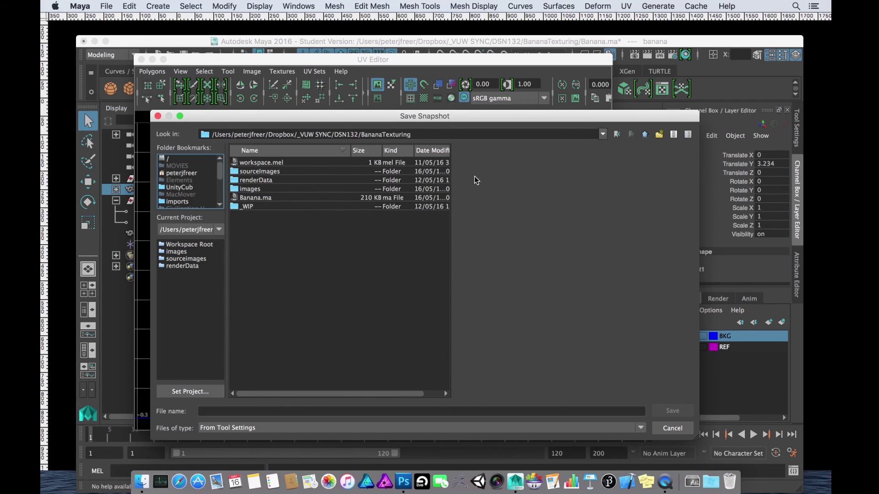
double_click(244, 207)
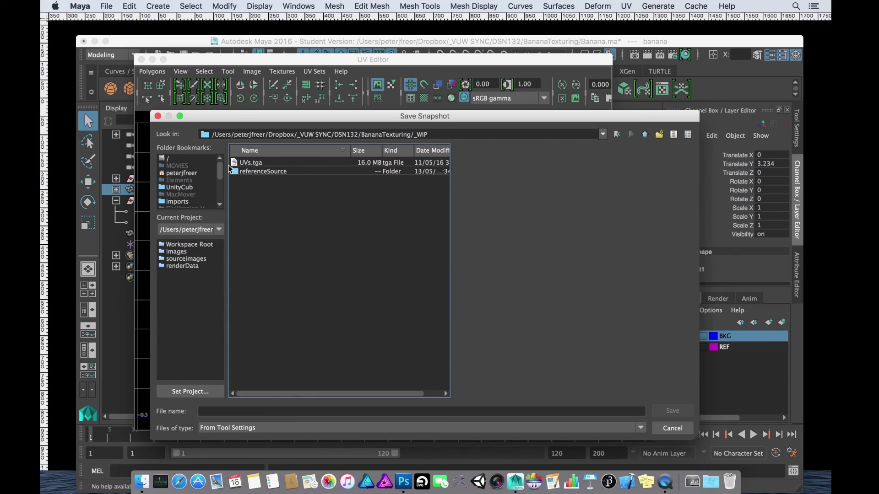
Step: Name the snapshot file UV2.tga, based on the existing UVs.tga, and accept it as the output file
left_click(256, 163)
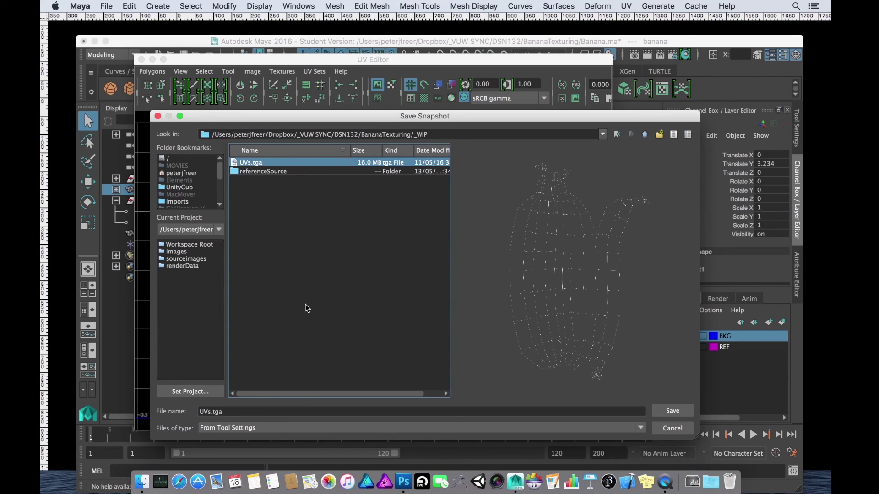
left_click(217, 409)
type("2")
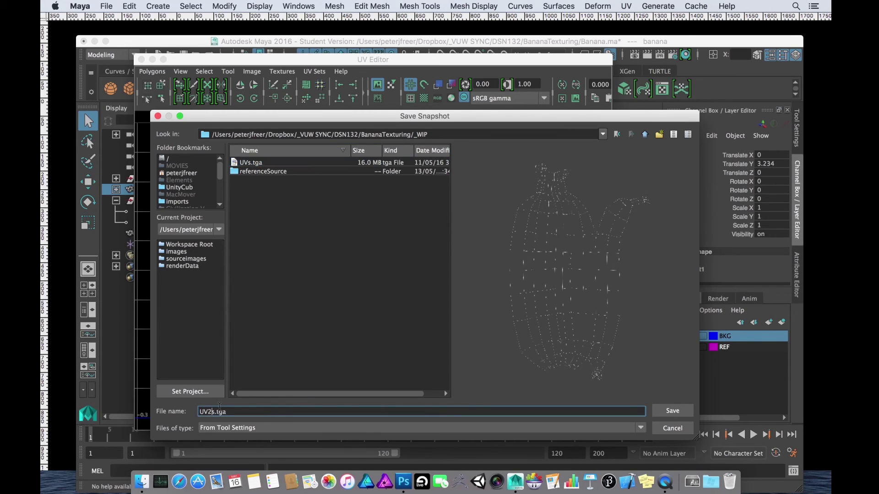
key("Delete")
key("Return")
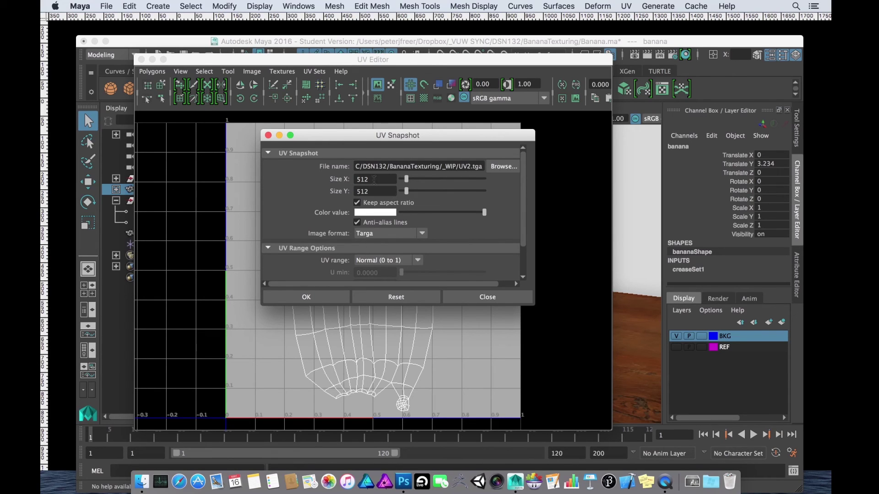
Step: Export the UV snapshot at 2048 by 2048 in Targa format and close the UV Editor
left_click_drag(374, 179, 314, 164)
type("2048")
key("Tab")
left_click(425, 233)
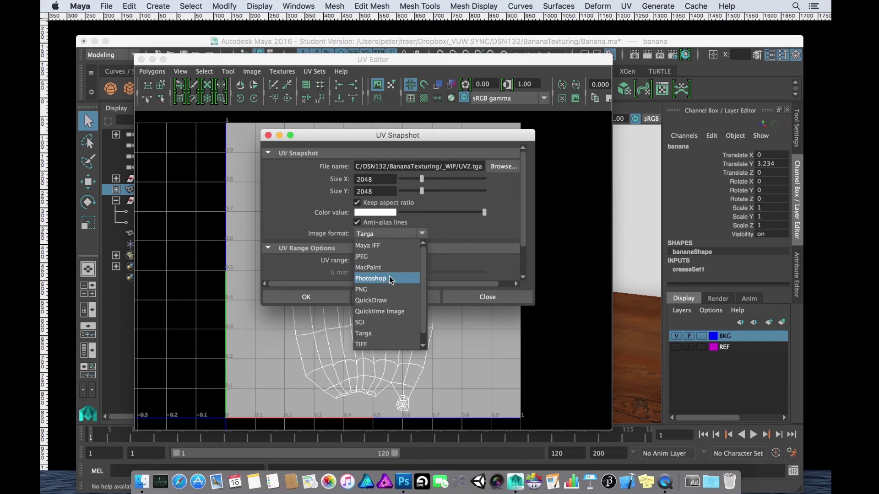
left_click(445, 232)
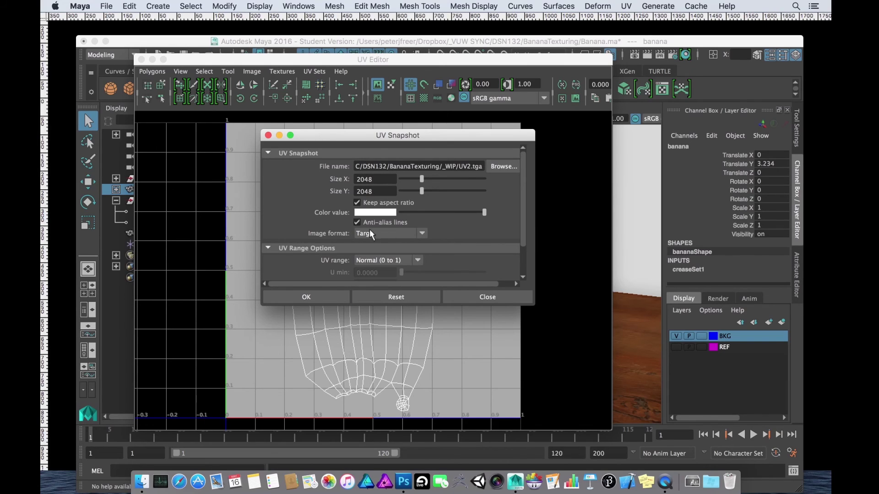
left_click(309, 300)
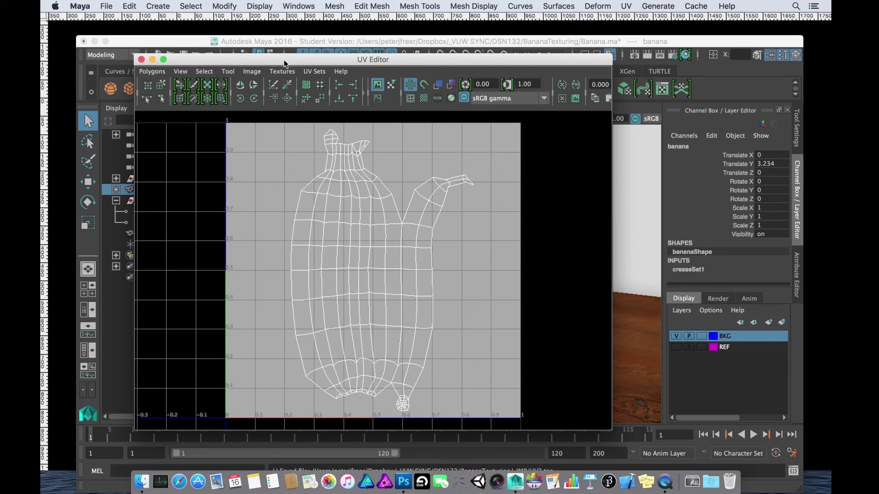
left_click(141, 59)
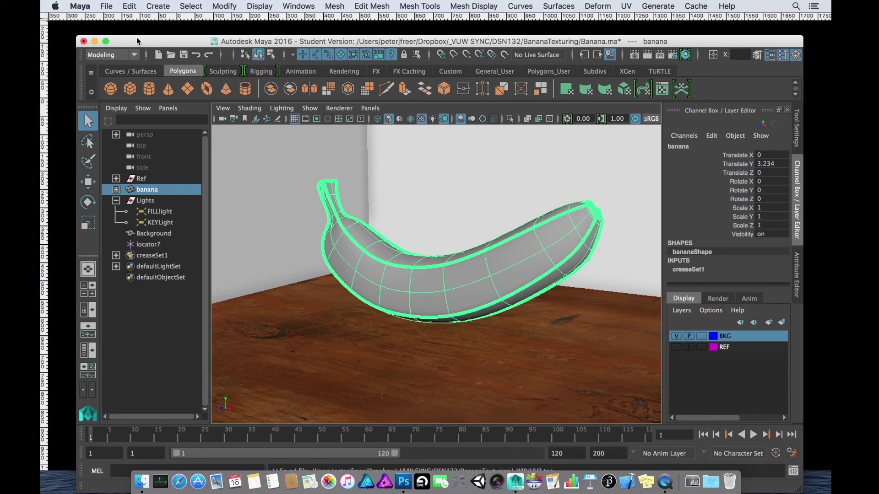
Step: Start setting the Maya project and browse from the home folder into the Dropbox folder
left_click_drag(136, 38, 138, 28)
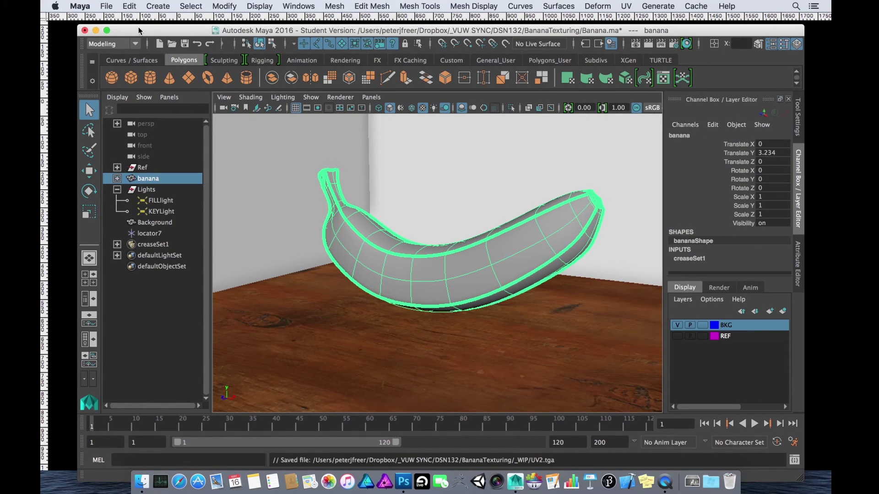
left_click(105, 6)
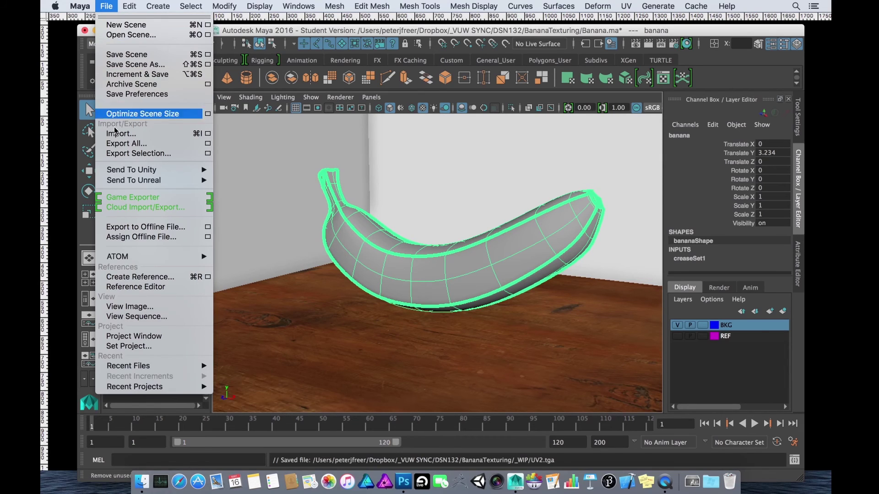
left_click(116, 348)
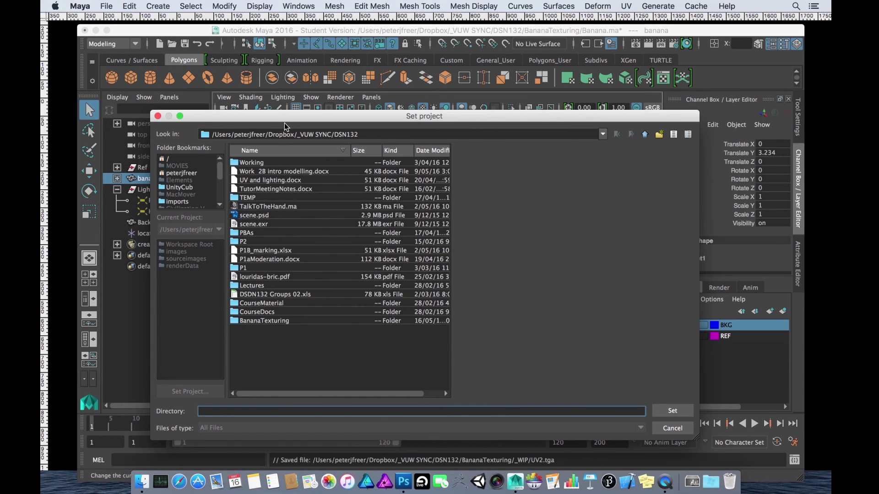
left_click_drag(283, 118, 286, 66)
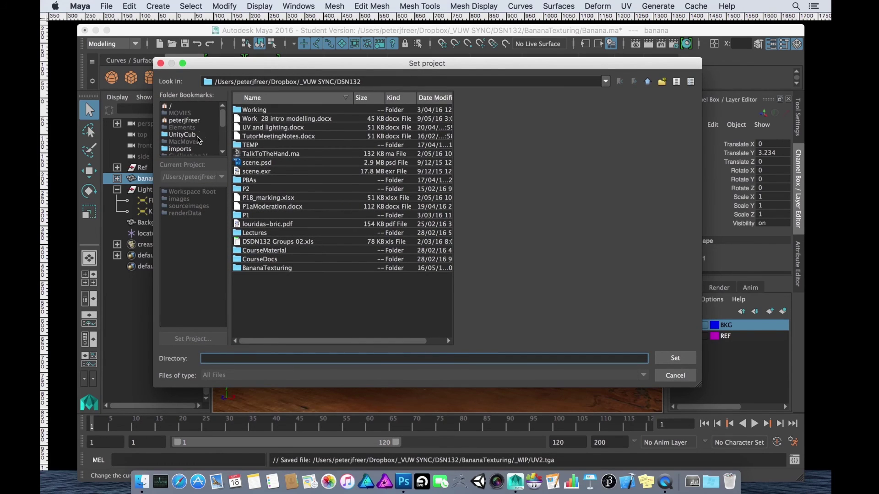
scroll(196, 140, "down", 3)
scroll(194, 136, "up", 3)
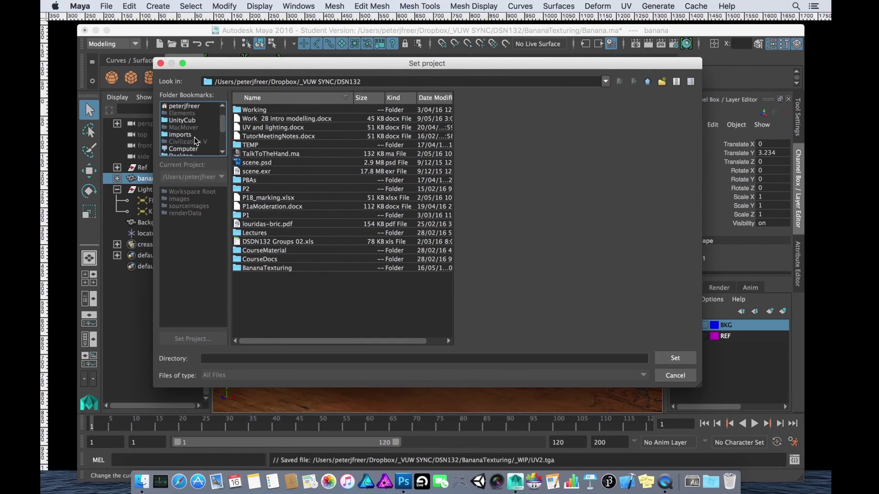
scroll(196, 141, "up", 1)
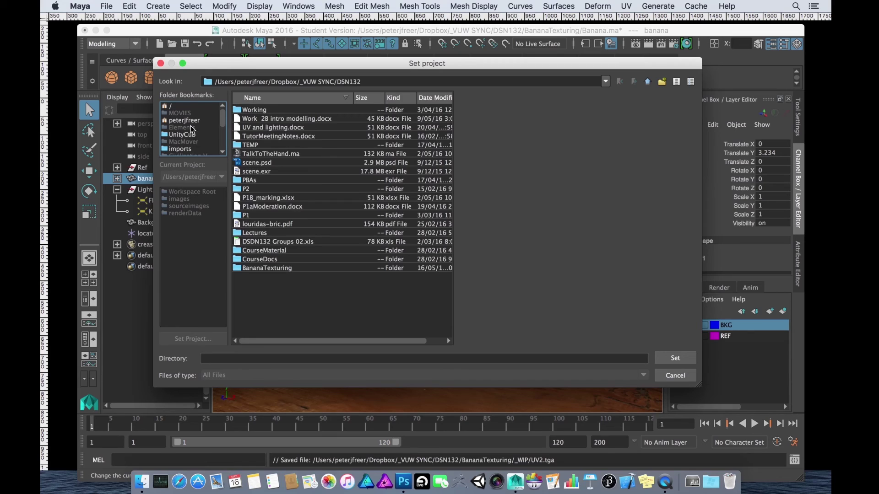
left_click(191, 129)
left_click(189, 121)
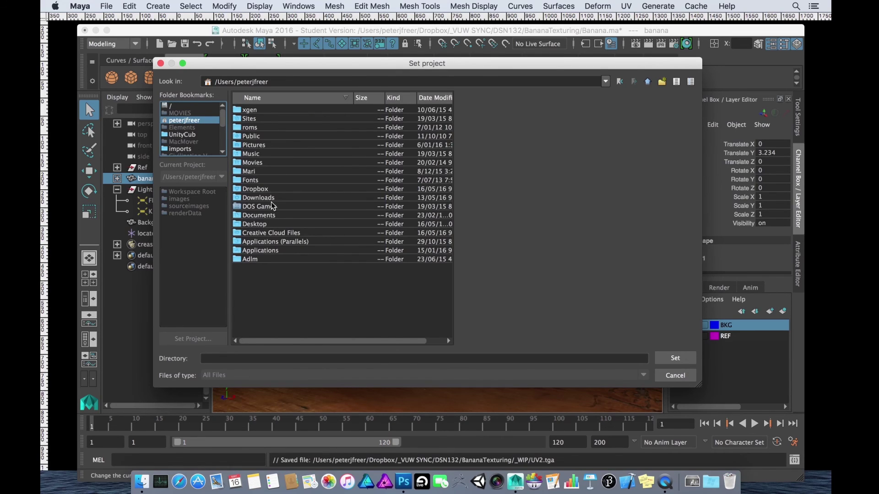
left_click(252, 197)
double_click(253, 190)
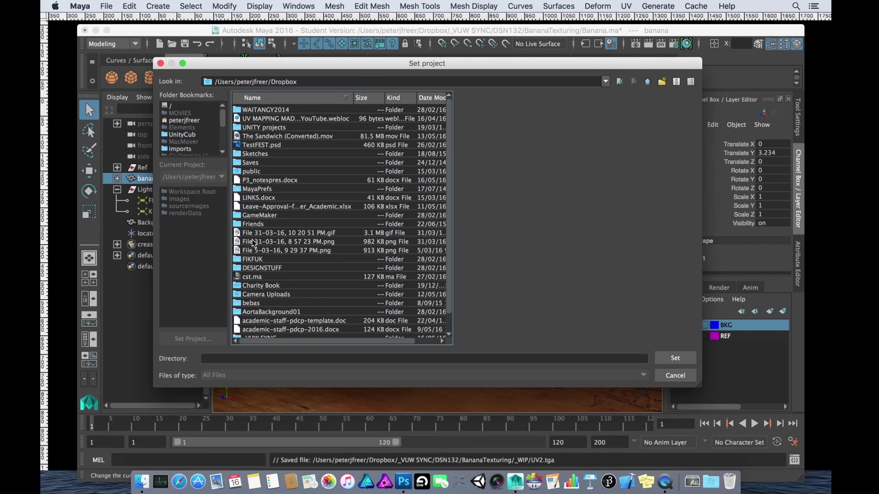
Step: Browse through the _VUW SYNC folder into the DSN132 folder
scroll(253, 244, "down", 1)
scroll(255, 241, "up", 1)
scroll(260, 213, "down", 1)
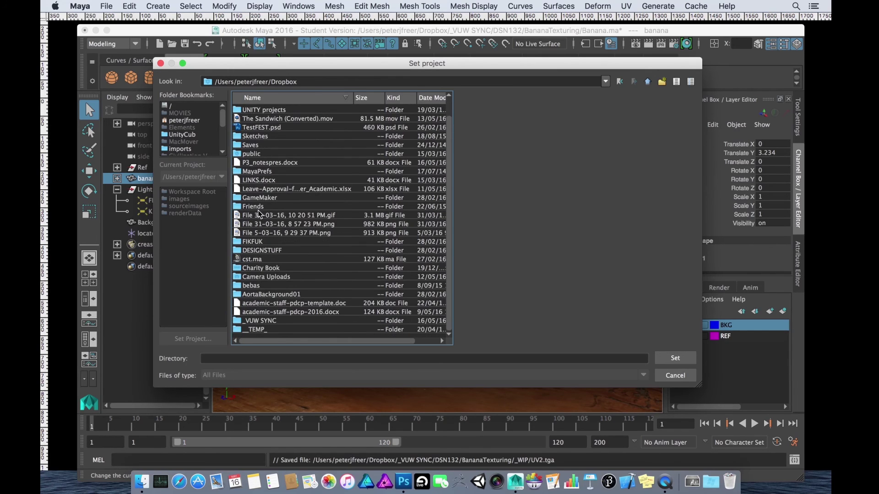
scroll(301, 217, "up", 1)
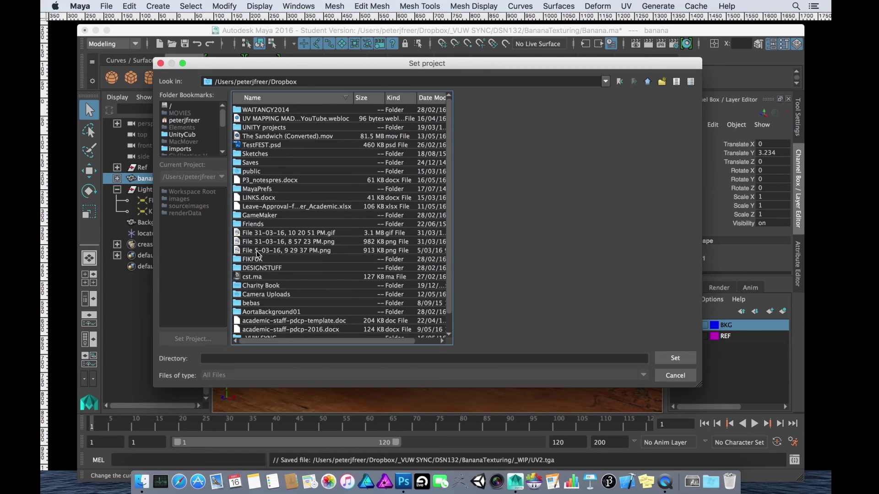
scroll(273, 219, "down", 1)
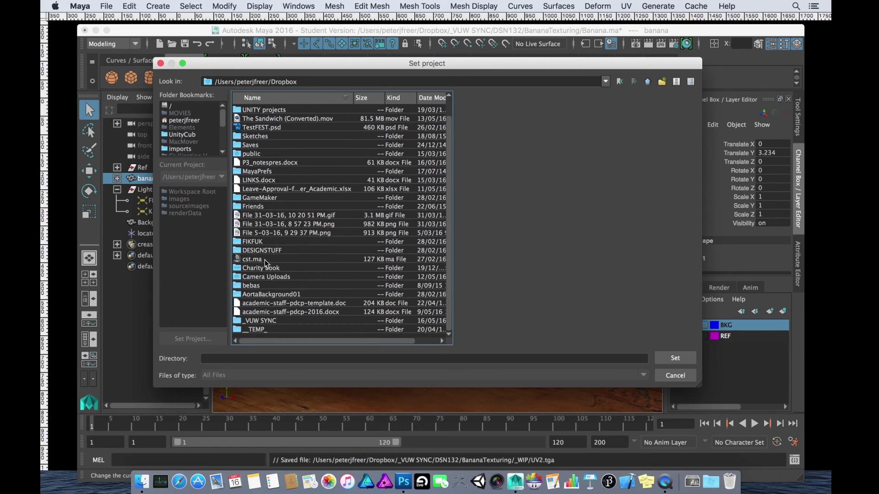
double_click(269, 322)
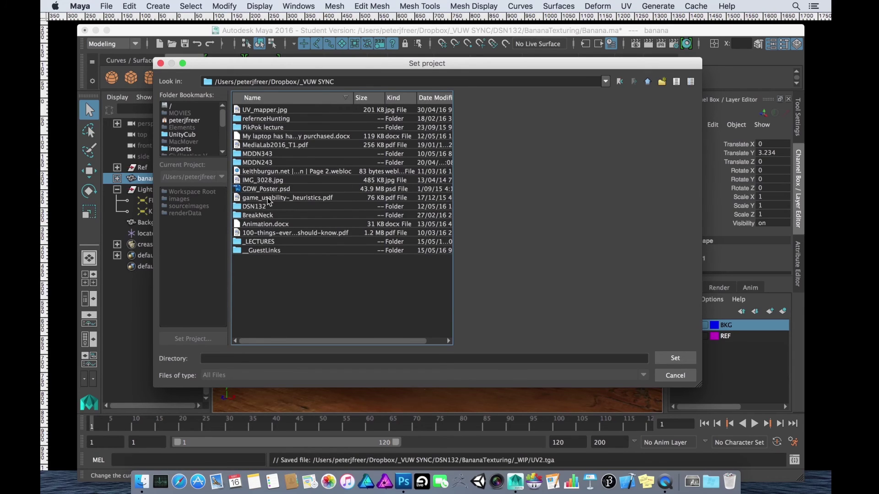
double_click(253, 207)
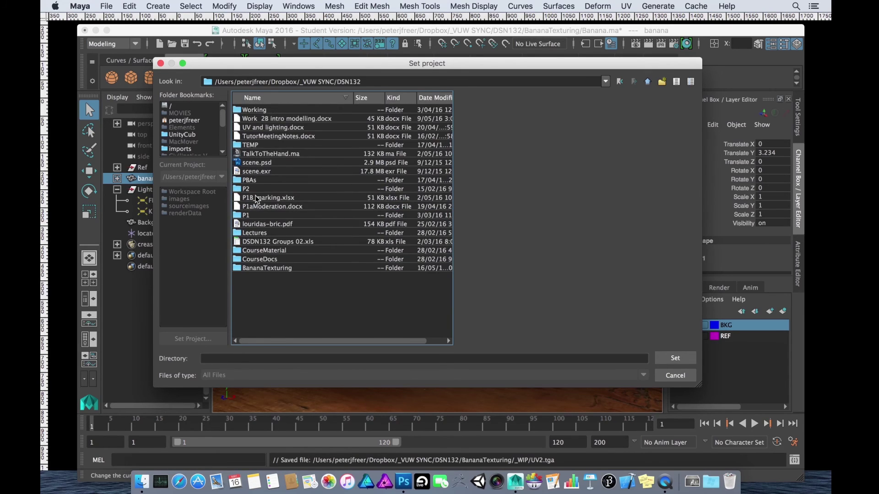
Step: Look inside the BananaTexturing folder, return to its parent, and set BananaTexturing as the current project
left_click(264, 269)
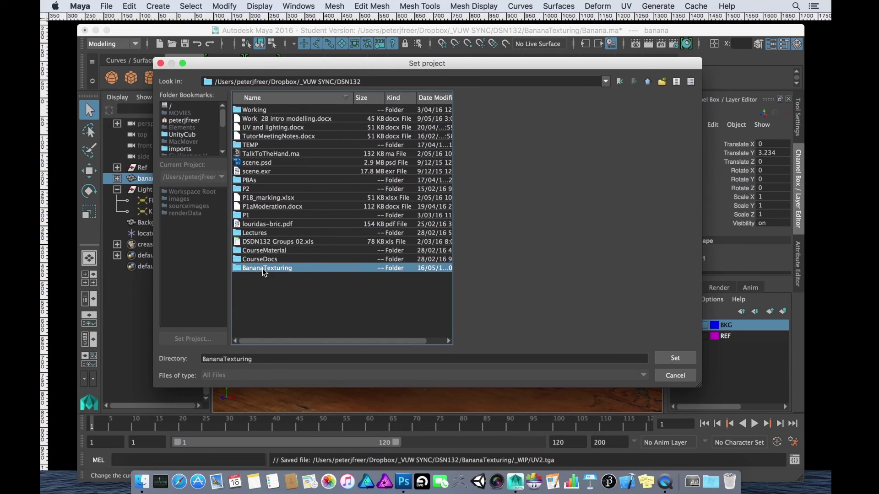
double_click(265, 269)
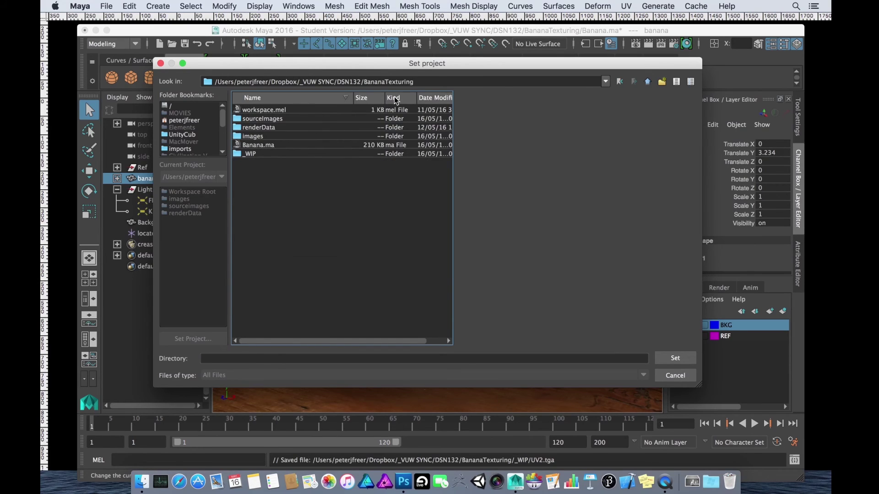
left_click(648, 82)
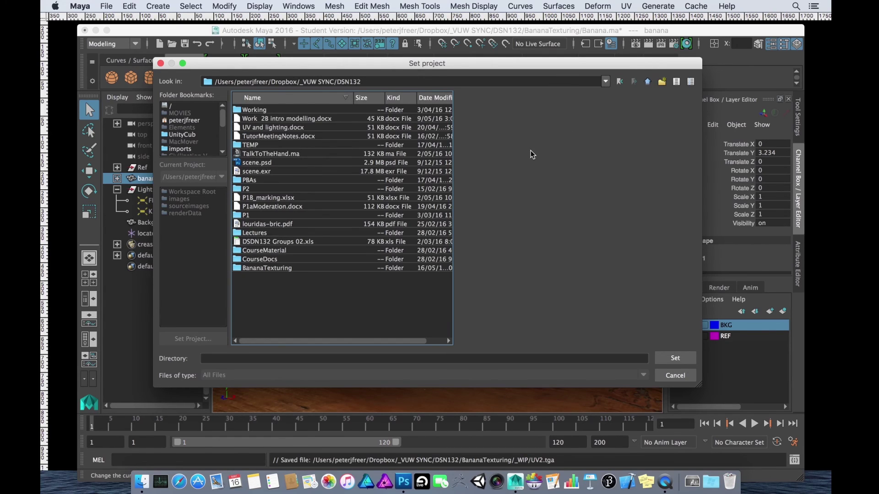
left_click(266, 268)
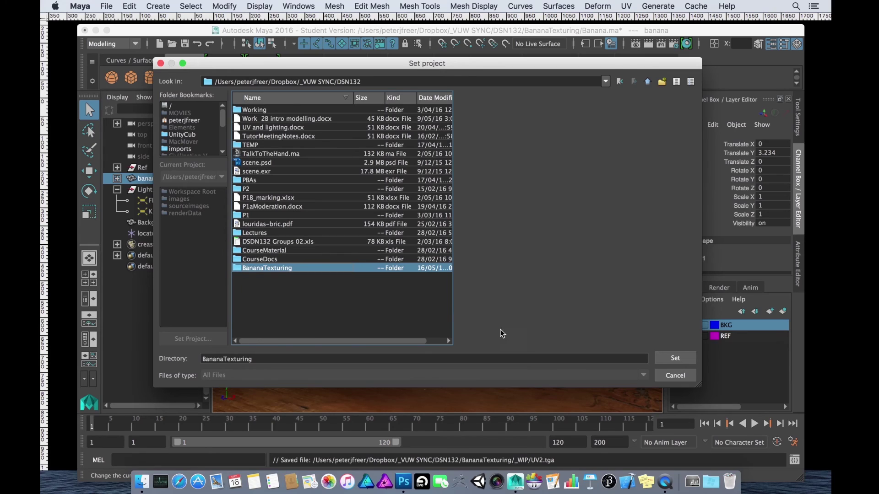
left_click(671, 360)
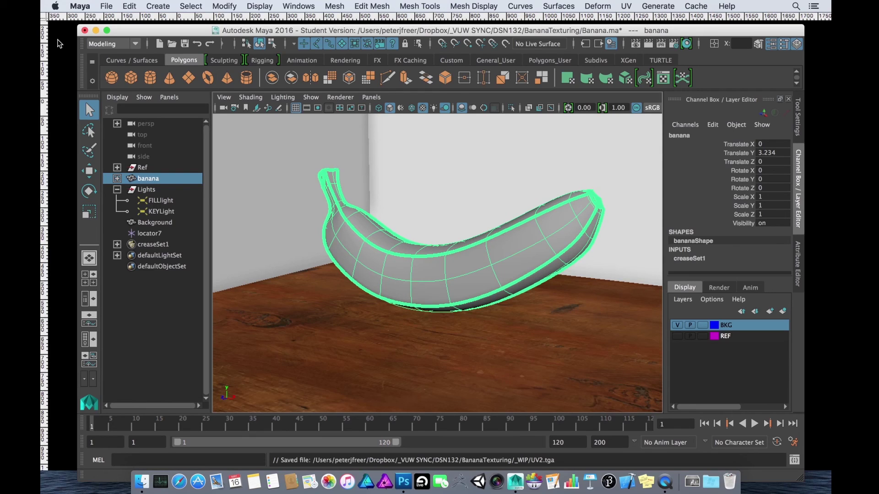
Step: Switch to Photoshop and open UV2.tga from the _WIP folder inside BananaTexturing
key("super+Tab")
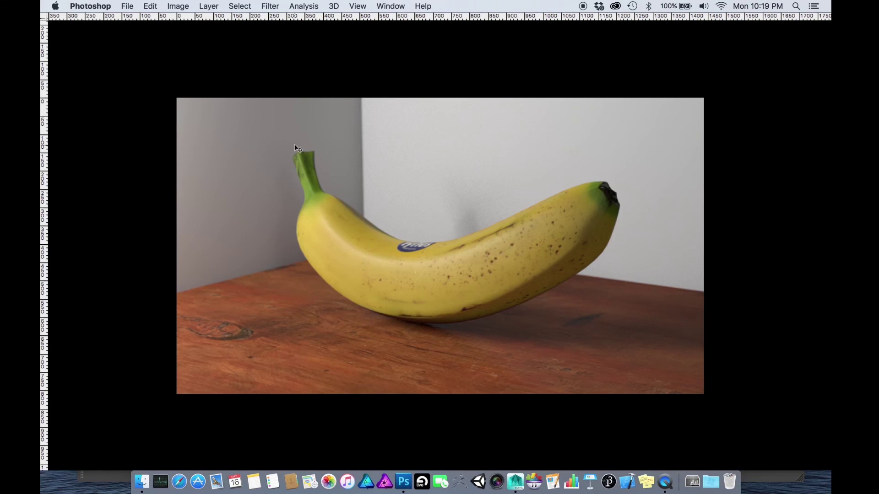
key("Tab")
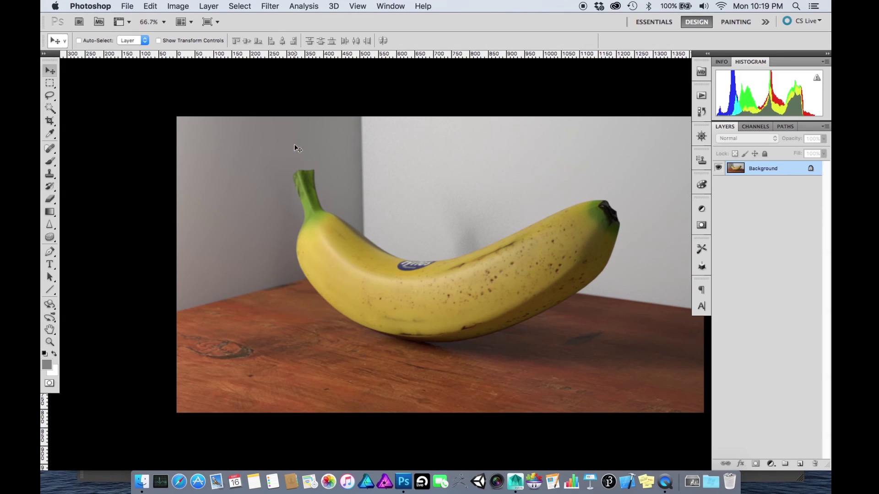
left_click(130, 6)
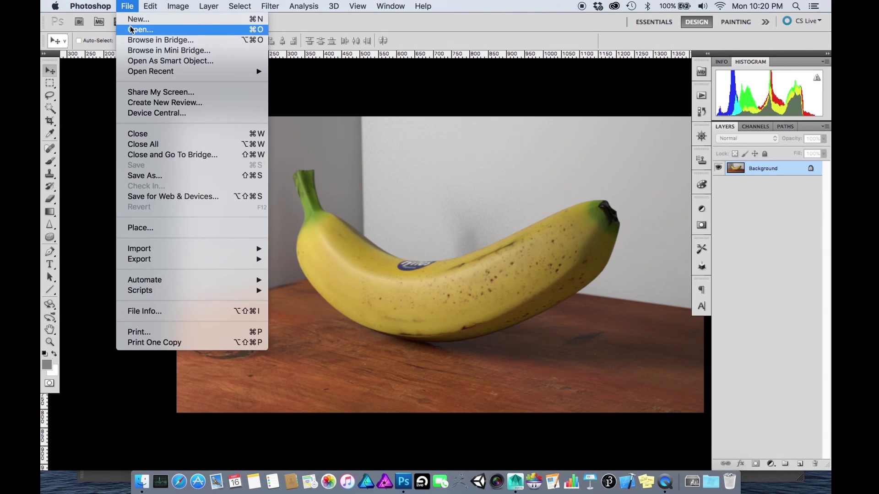
left_click(139, 30)
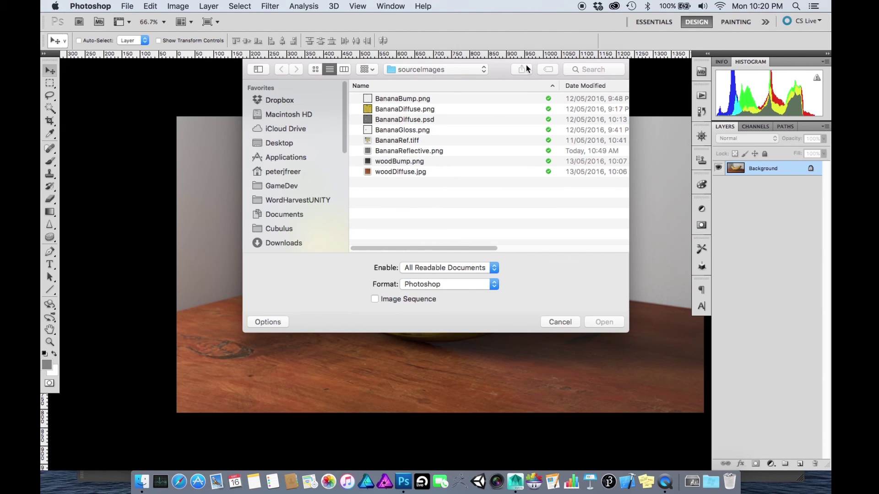
left_click(466, 68)
left_click(452, 82)
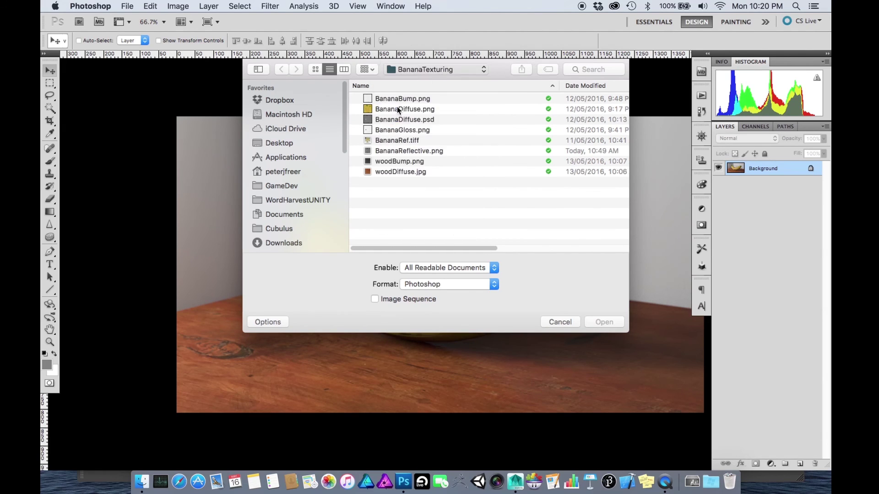
double_click(386, 120)
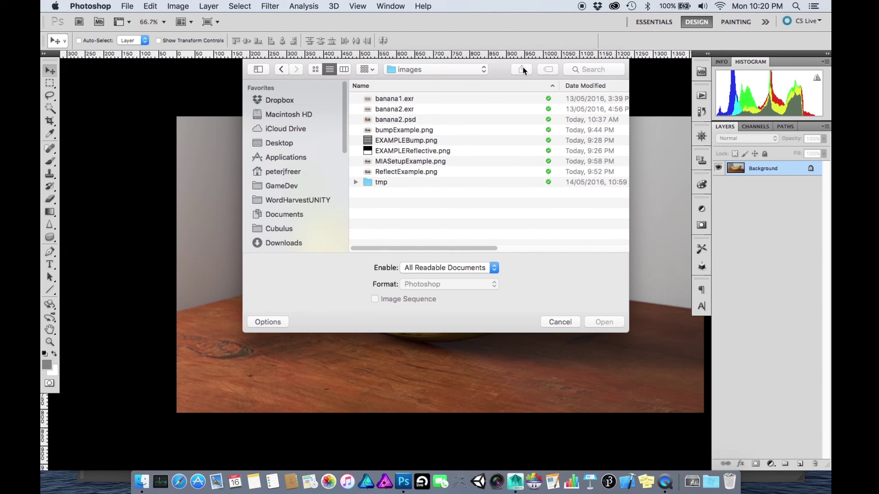
left_click(280, 70)
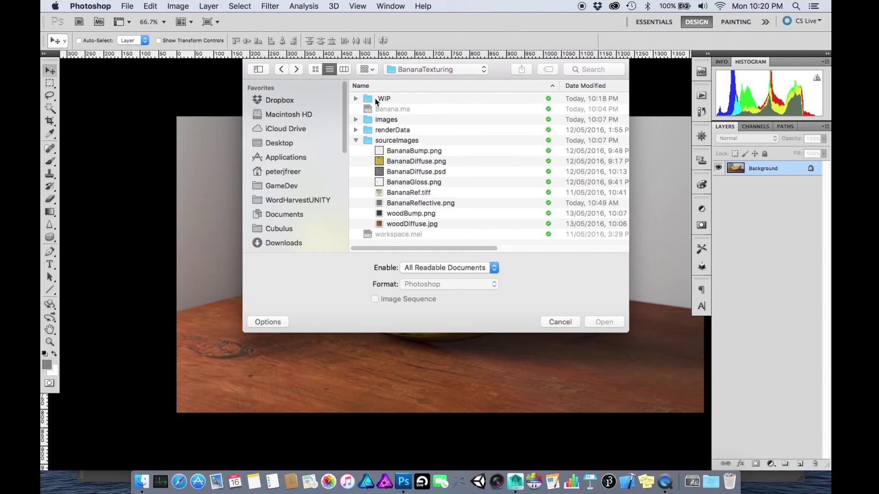
double_click(369, 99)
left_click(380, 110)
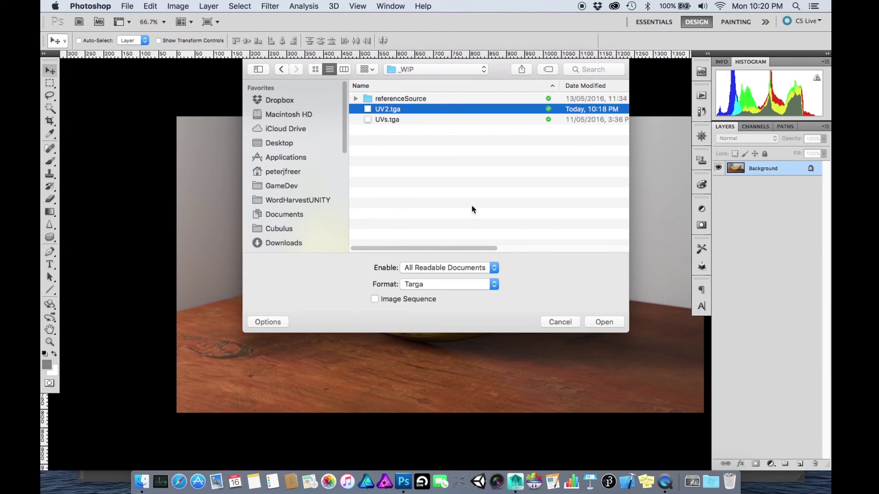
left_click(600, 322)
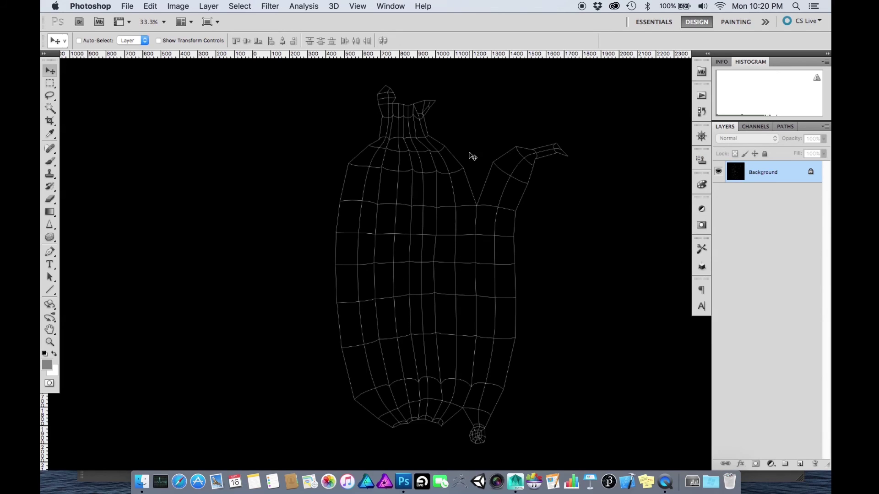
Step: Invert the UV snapshot's colours and convert its locked background into a regular layer named Layer 0
key("super+i")
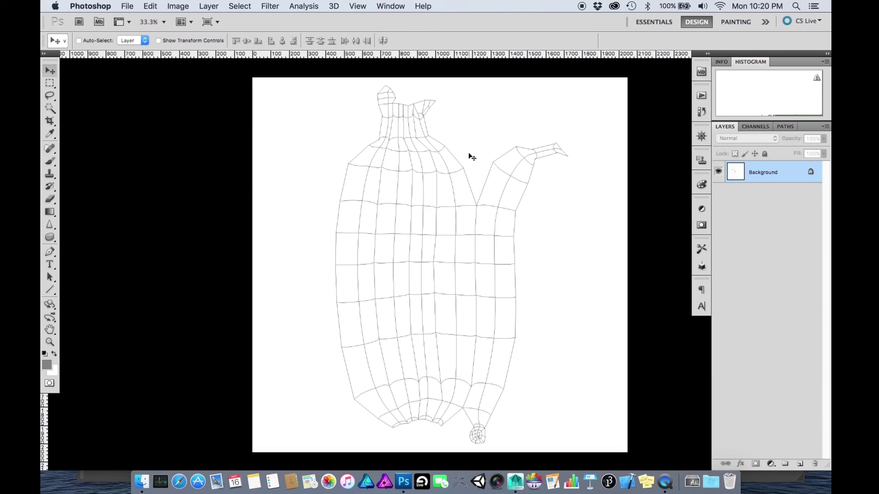
left_click(177, 6)
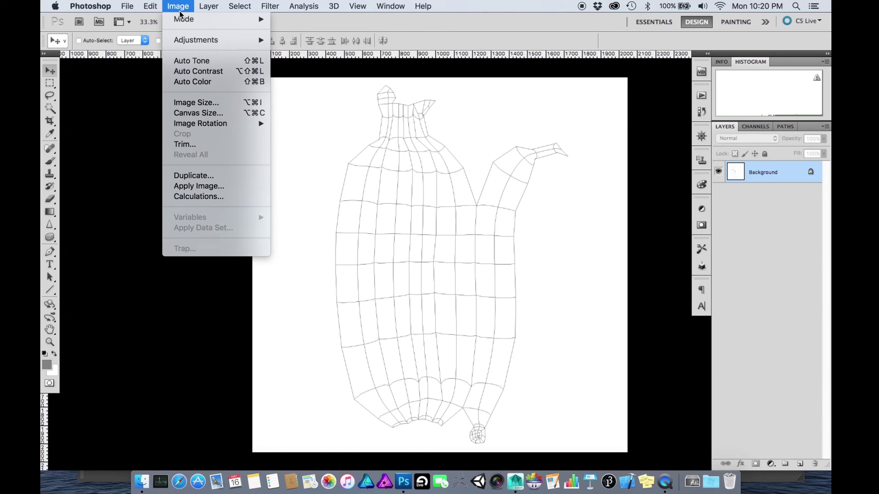
mouse_move(184, 40)
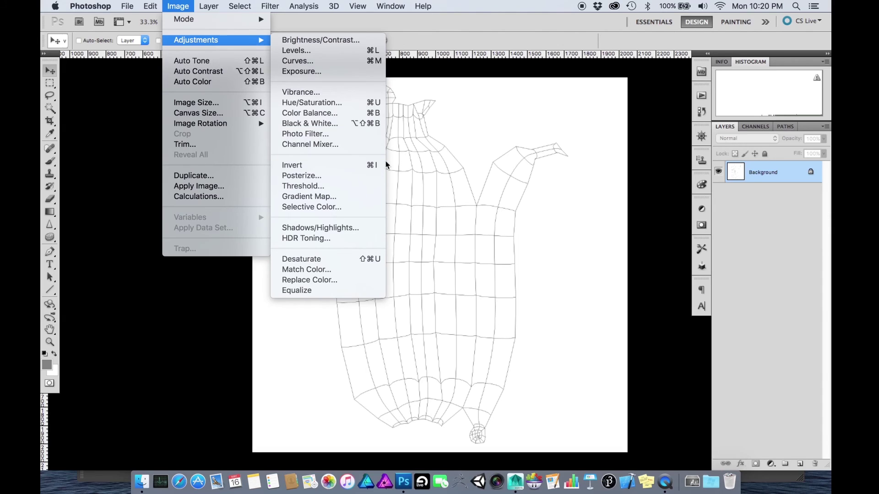
left_click(426, 156)
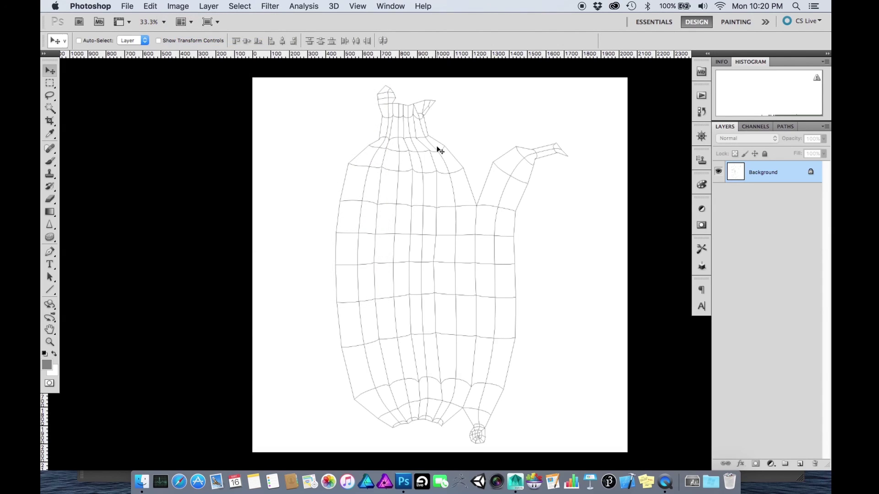
double_click(767, 176)
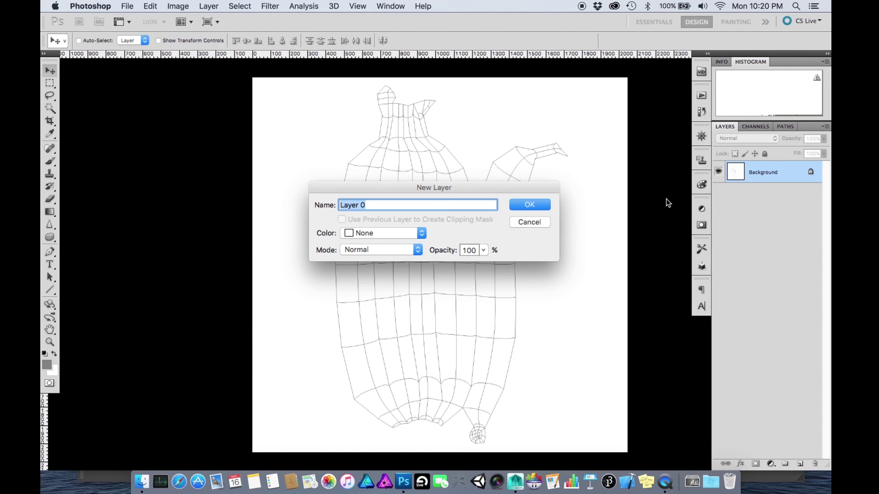
left_click(524, 208)
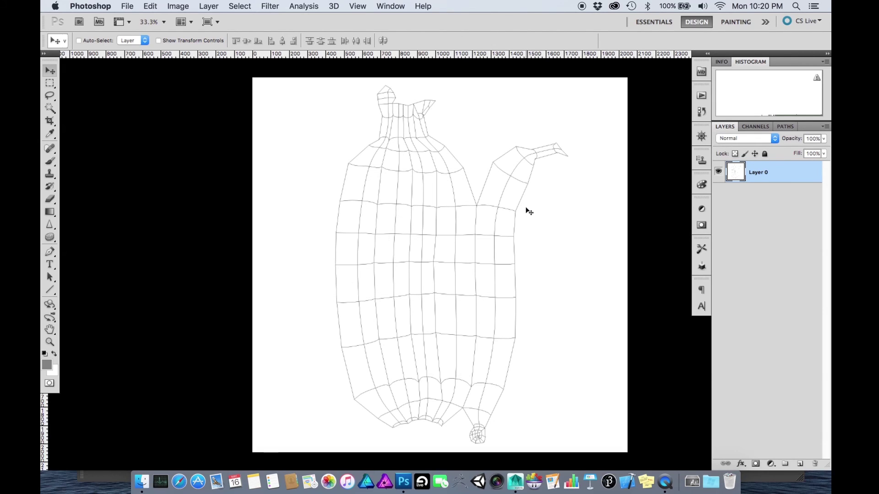
Step: Add a new layer named "difuuse" and place it beneath the UV wireframe layer
key("super+shift+n")
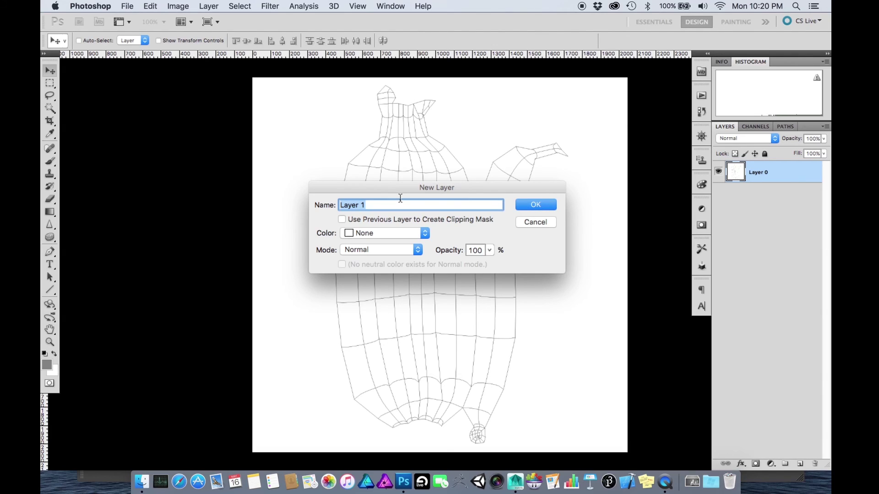
type("difuuse")
key("Return")
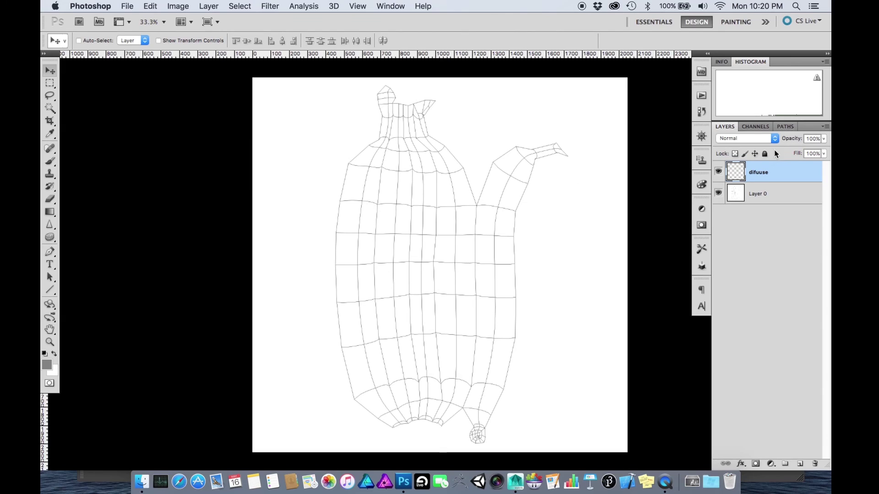
left_click_drag(764, 172, 758, 207)
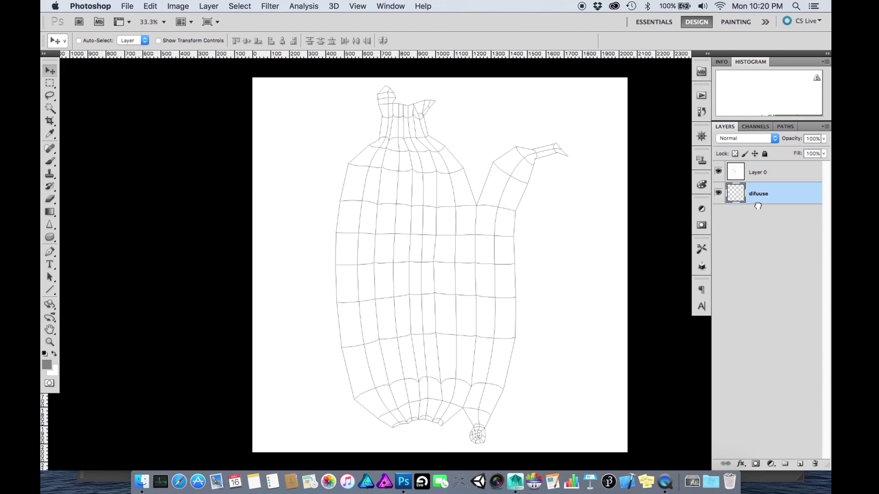
Step: Set the foreground colour to the muted red b97070 and fill the difuuse layer with it
left_click(46, 365)
left_click_drag(403, 306, 403, 308)
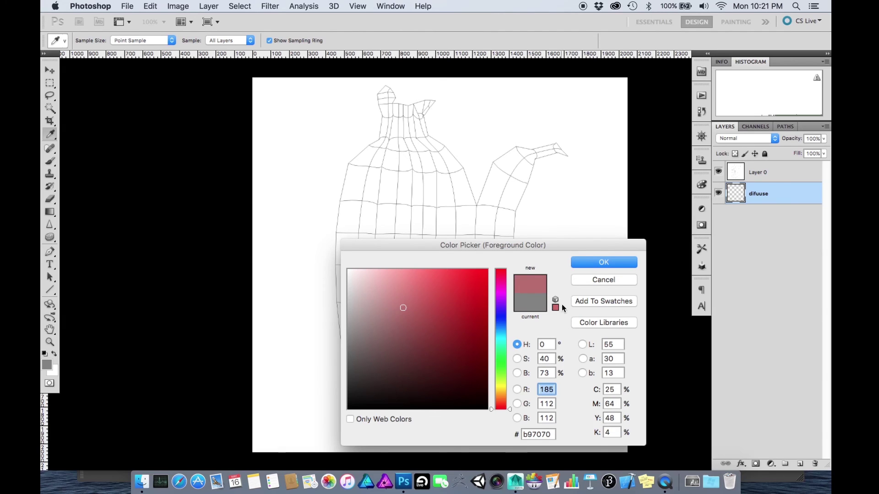
left_click(589, 260)
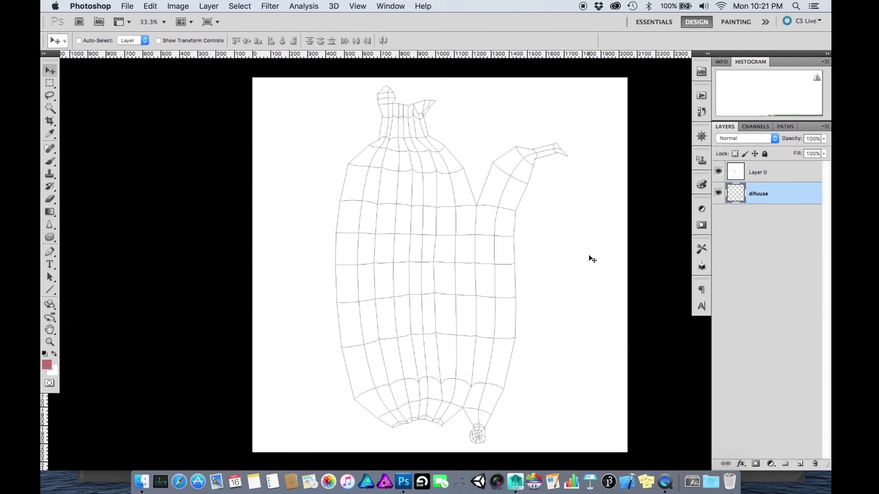
key("alt+BackSpace")
Step: Rename the wireframe layer as UVs and set its blend mode to Multiply
double_click(757, 172)
type("U")
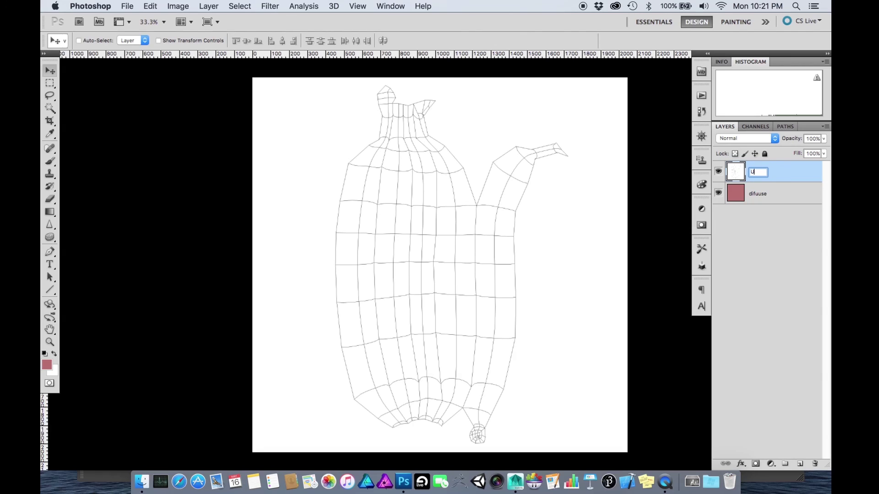
type("Vs")
key("Return")
left_click(755, 139)
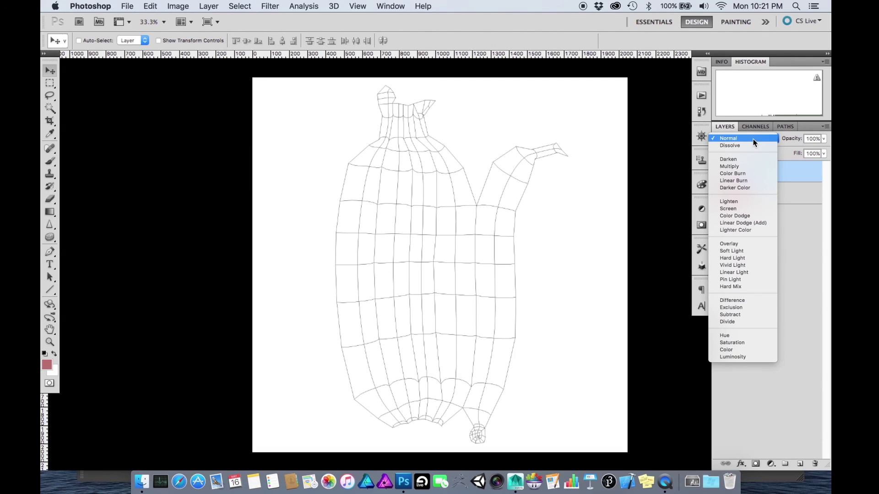
left_click(743, 167)
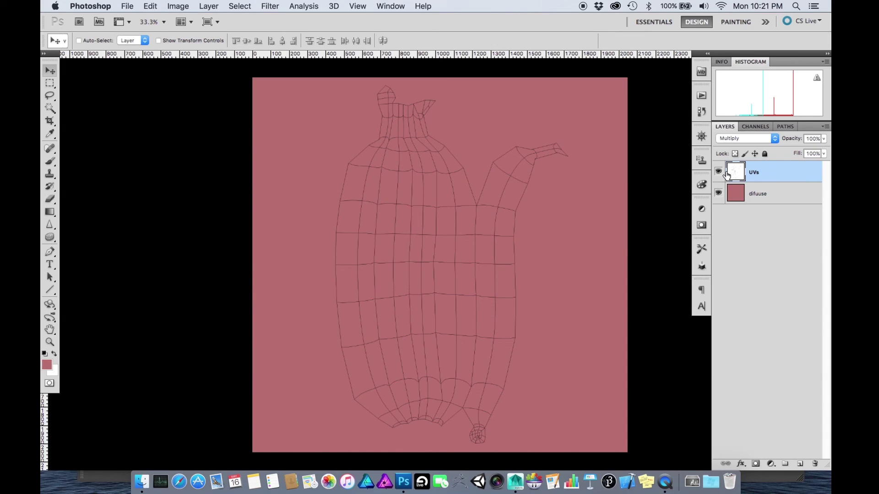
Step: Lock everything on the UVs layer so the wireframe guide cannot be edited
left_click(764, 154)
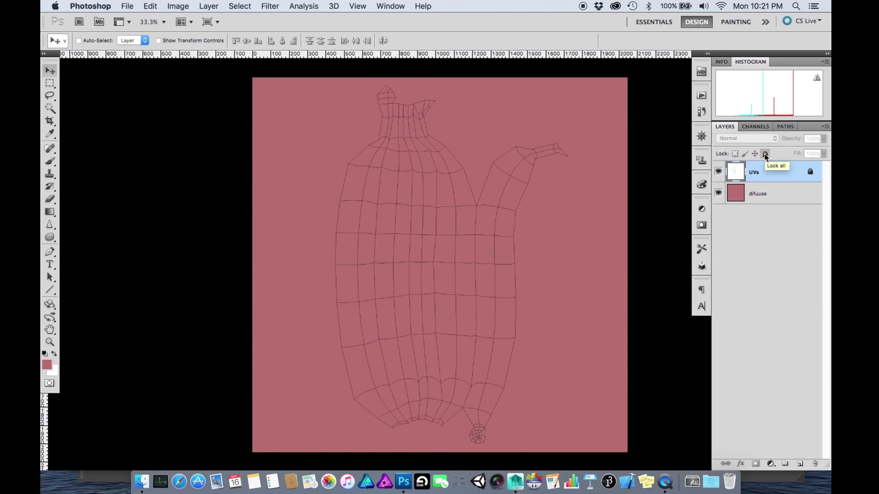
left_click(749, 195)
left_click(753, 182)
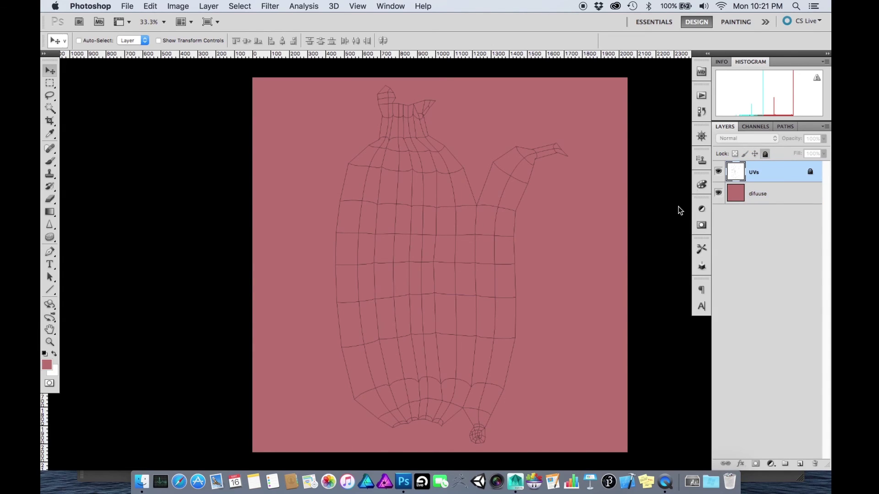
left_click(496, 272)
left_click(509, 172)
Step: Save the layered file as BananaBody in Photoshop format in the _WIP folder, with Maximize Compatibility on
left_click(127, 6)
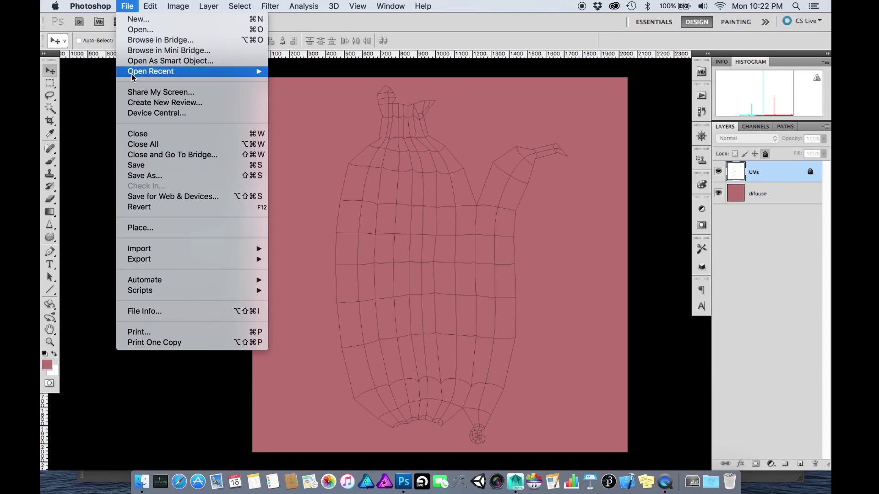
left_click(138, 176)
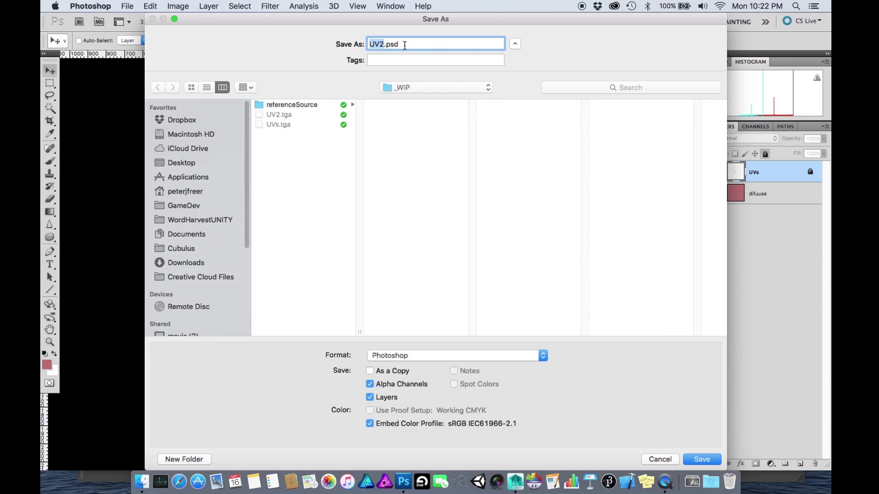
type("TestEnd")
key("BackSpace")
key("BackSpace")
key("BackSpace")
key("BackSpace")
key("BackSpace")
key("BackSpace")
key("BackSpace")
type("BananaBody")
key("Return")
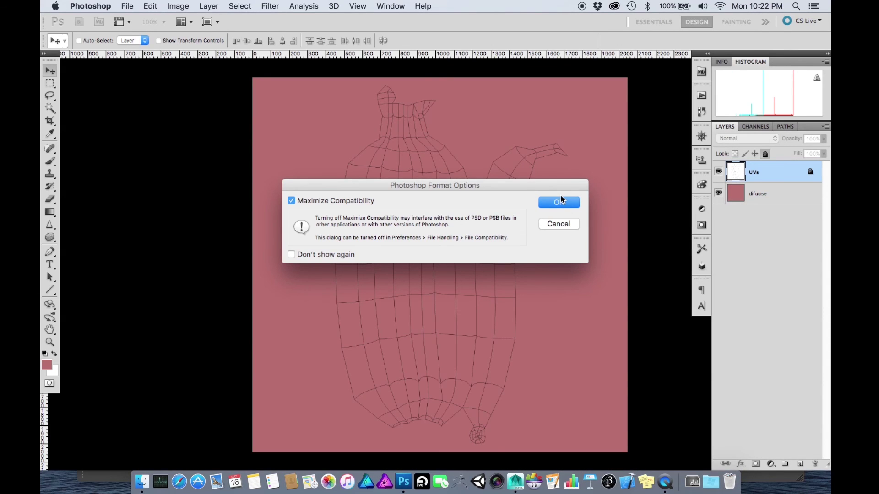
left_click(574, 202)
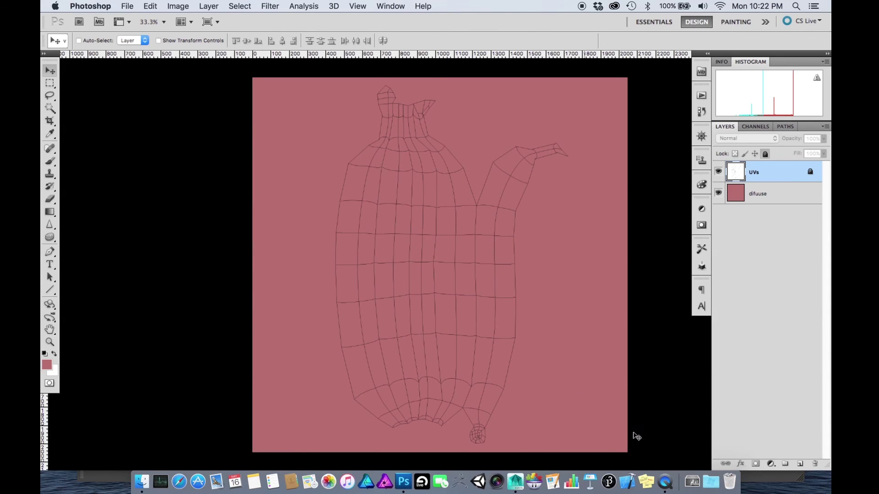
Step: Switch to Maya and open the Hypershade
left_click(669, 480)
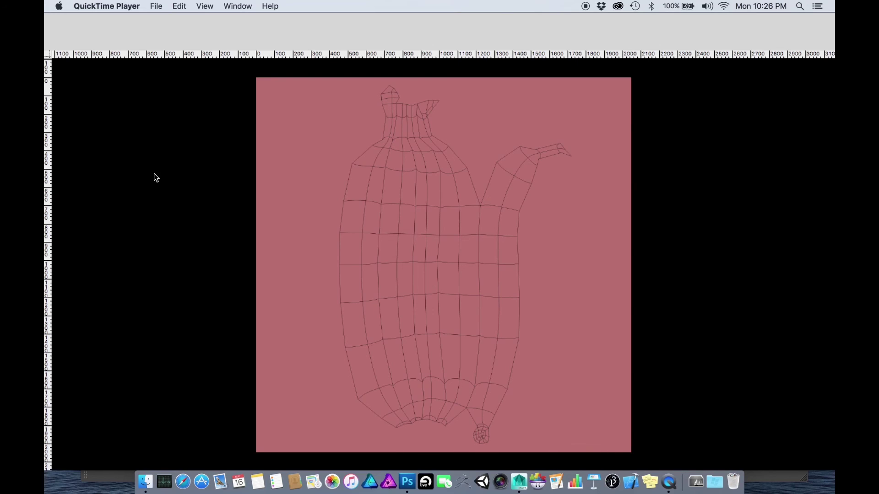
key("super+Tab")
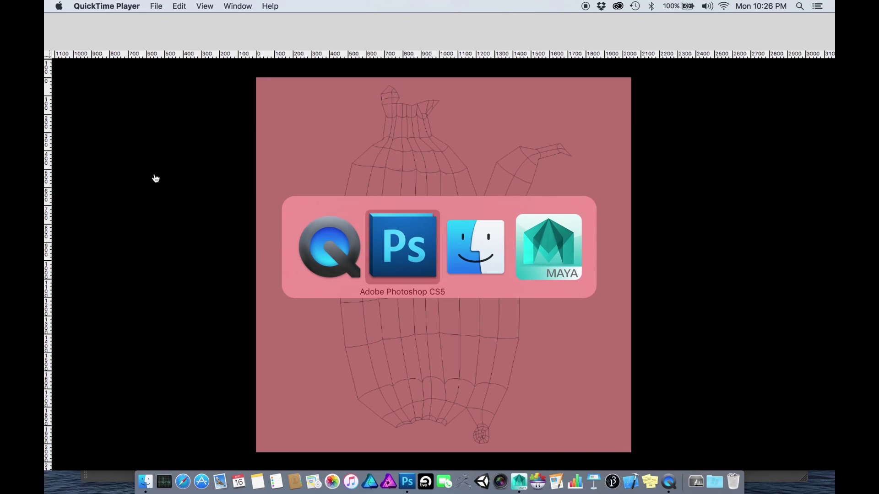
key("super+Tab")
key("super+Tab")
key("super+Tab")
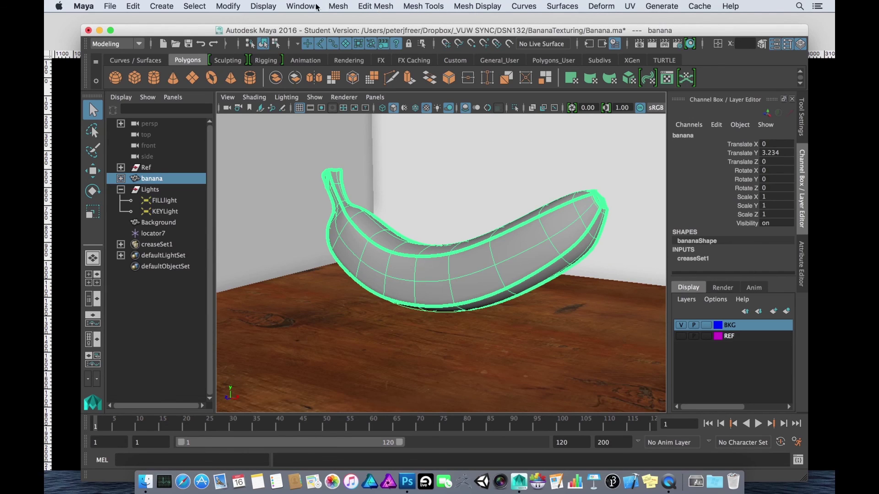
left_click(303, 8)
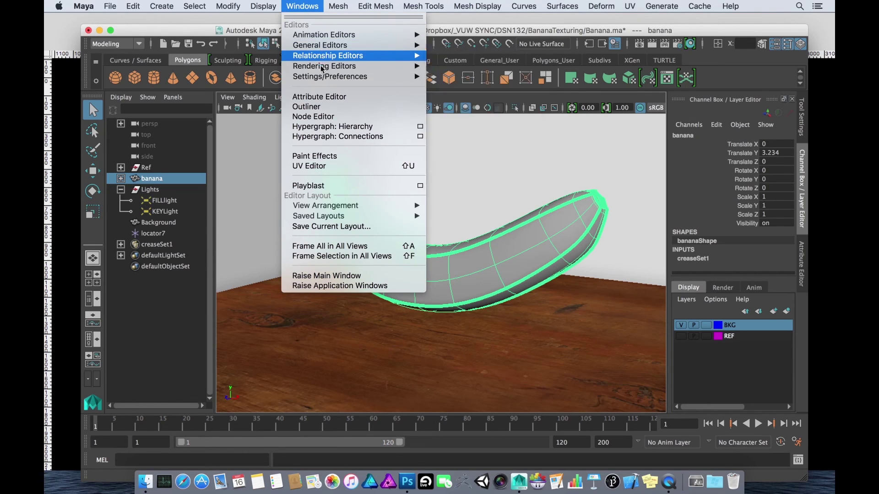
mouse_move(323, 67)
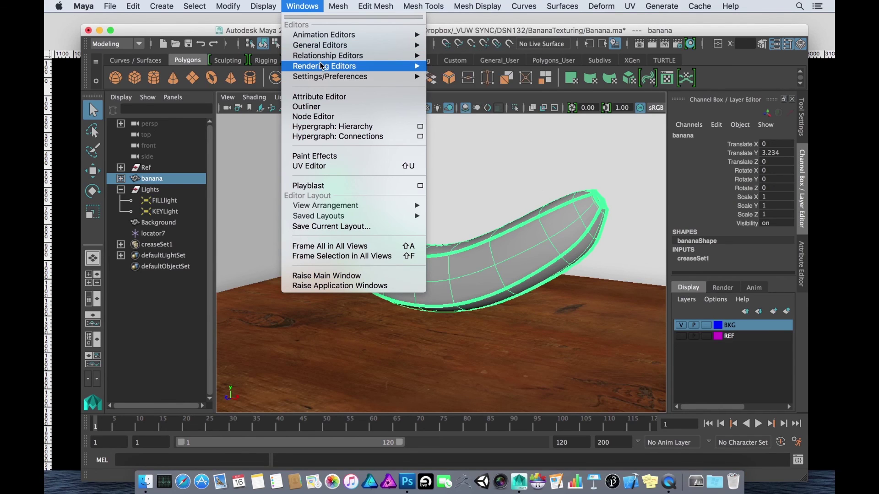
left_click(471, 94)
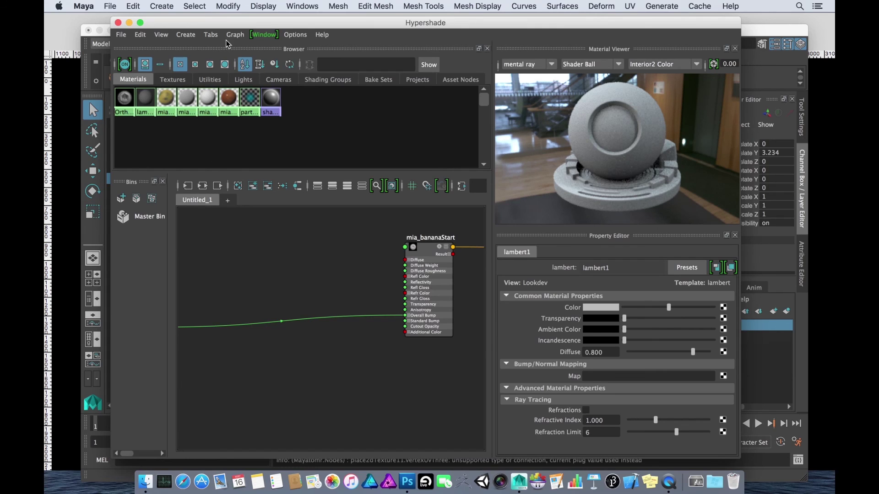
Step: Look through the Hypershade browser's node categories, from textures to projects, and return to the materials
left_click(252, 153)
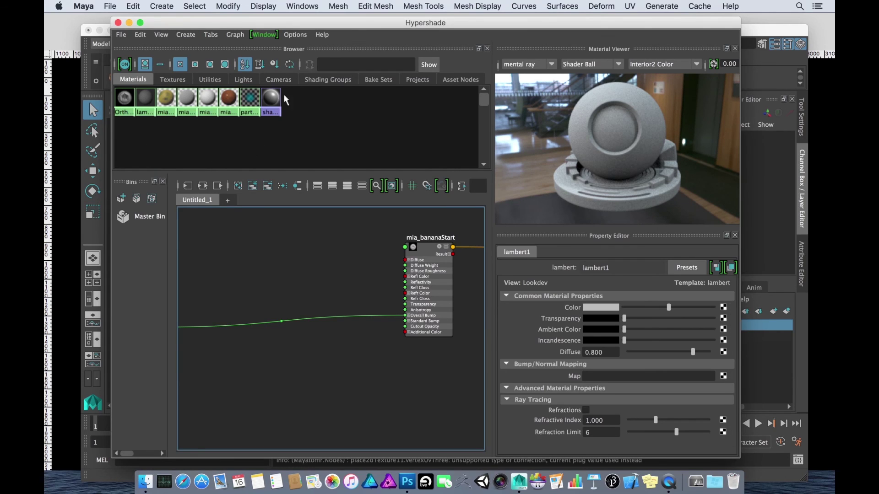
left_click(173, 80)
left_click(210, 80)
left_click(243, 80)
left_click(279, 79)
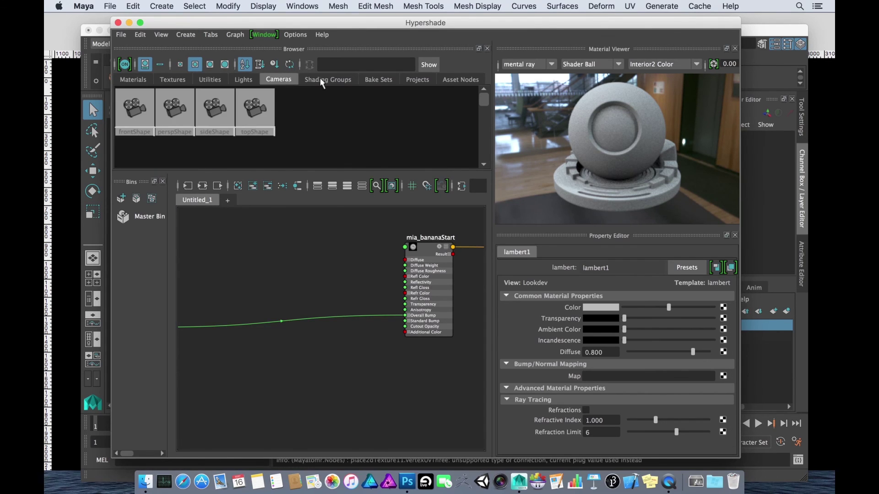
left_click(322, 80)
left_click(378, 79)
left_click(417, 80)
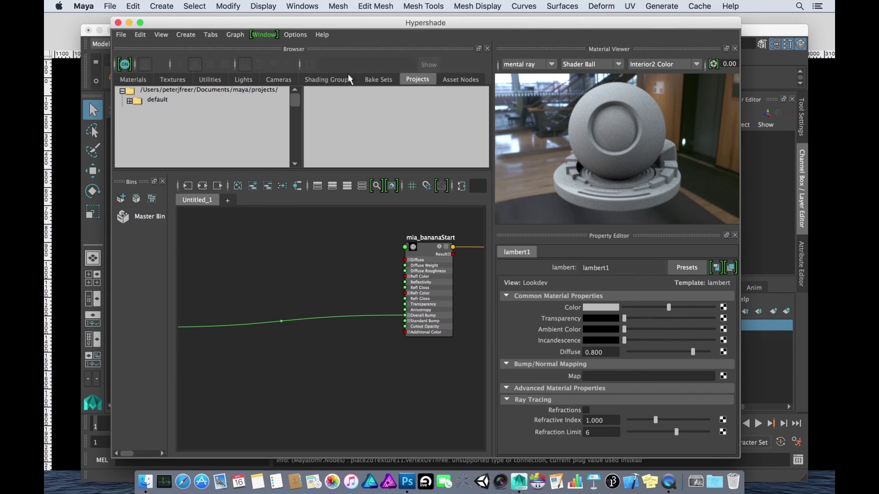
left_click(120, 80)
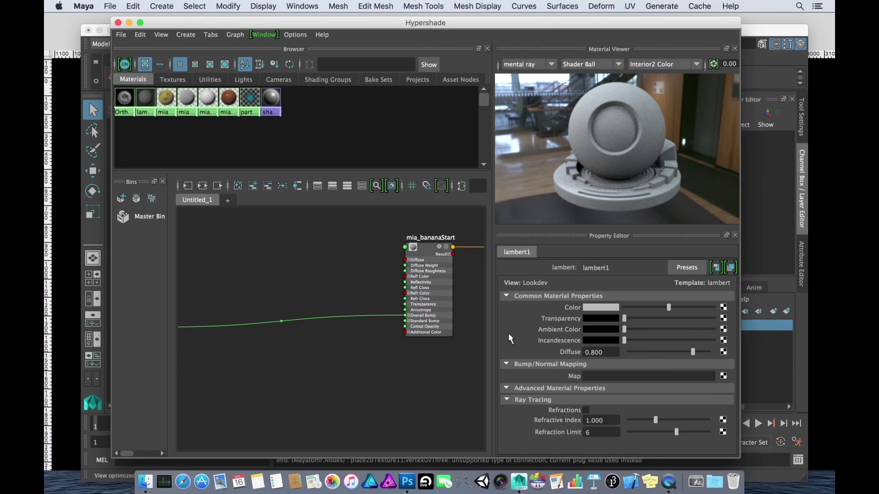
Step: Close the Hypershade, select the banana mesh in the scene and open its mia_bananaStart material for editing
left_click(428, 251)
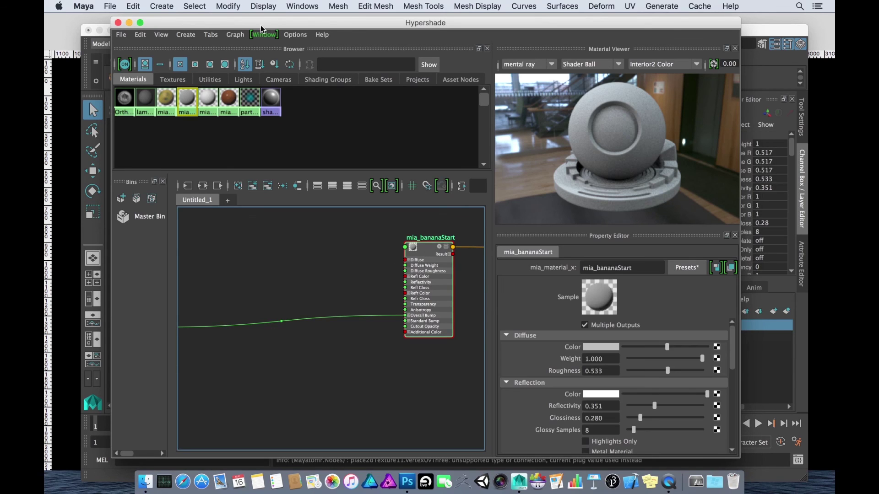
left_click_drag(261, 26, 261, 84)
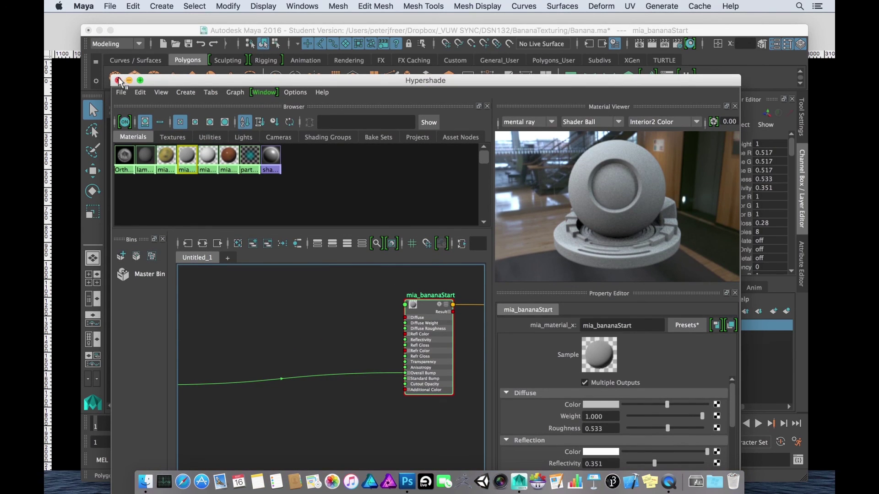
left_click(118, 81)
left_click(417, 274)
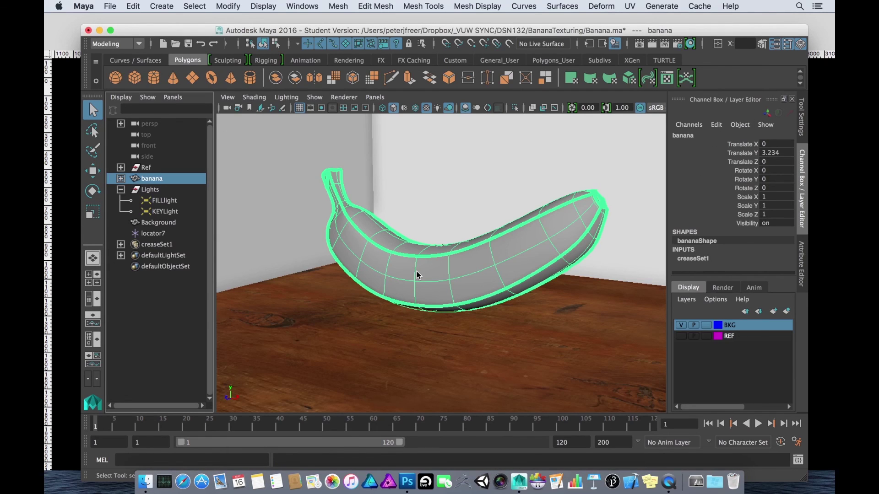
right_click_drag(417, 274, 499, 451)
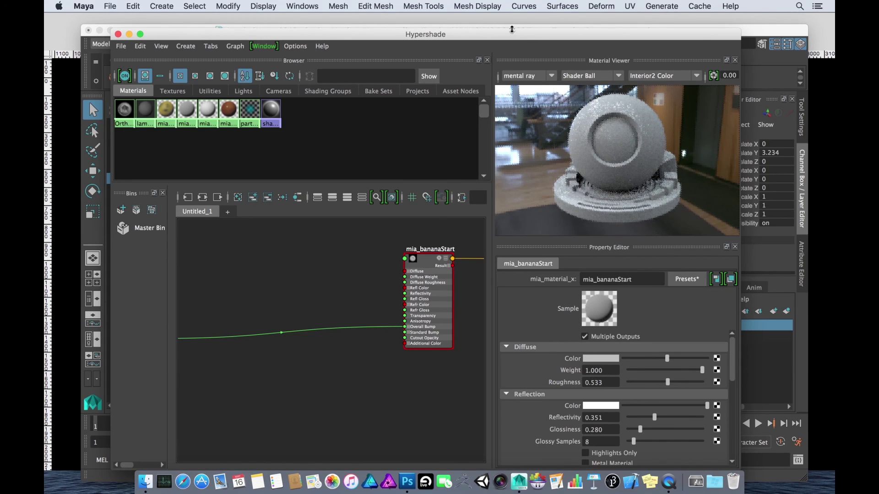
Step: Close the Material Viewer and set the diffuse roughness of mia_bananaStart to 0.160
left_click(735, 61)
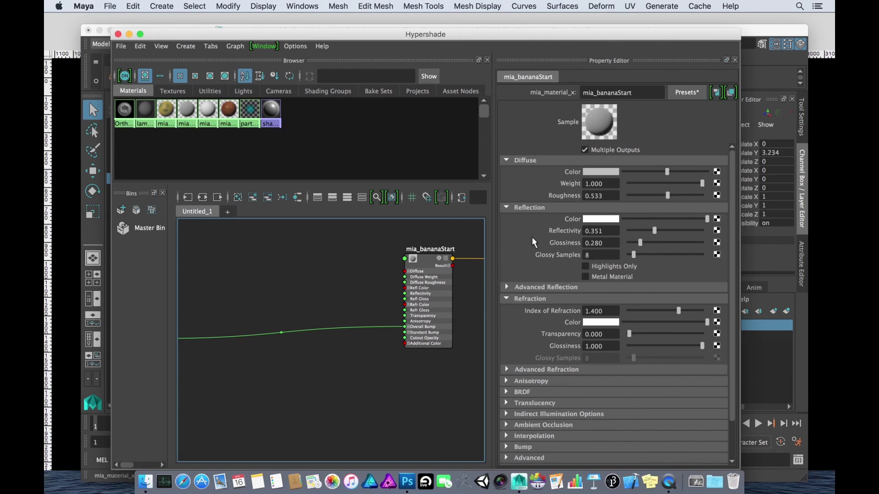
scroll(532, 237, "down", 3)
scroll(532, 237, "up", 3)
left_click_drag(673, 196, 631, 184)
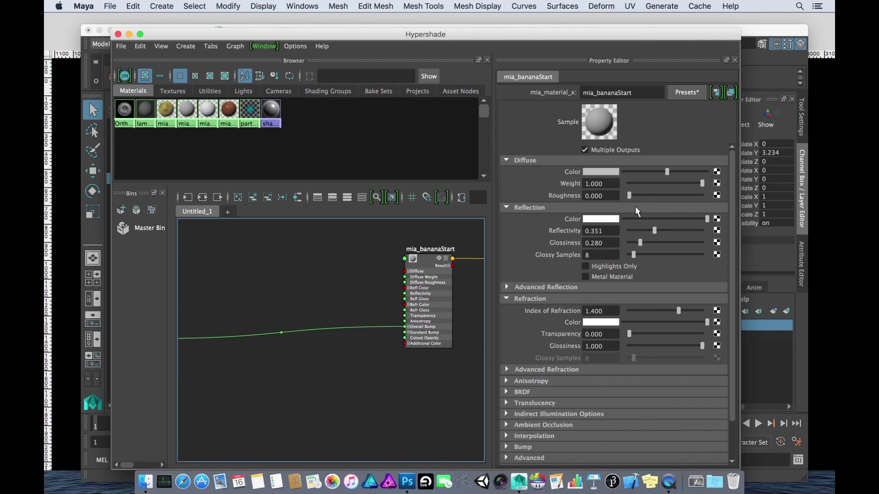
left_click_drag(631, 197, 708, 196)
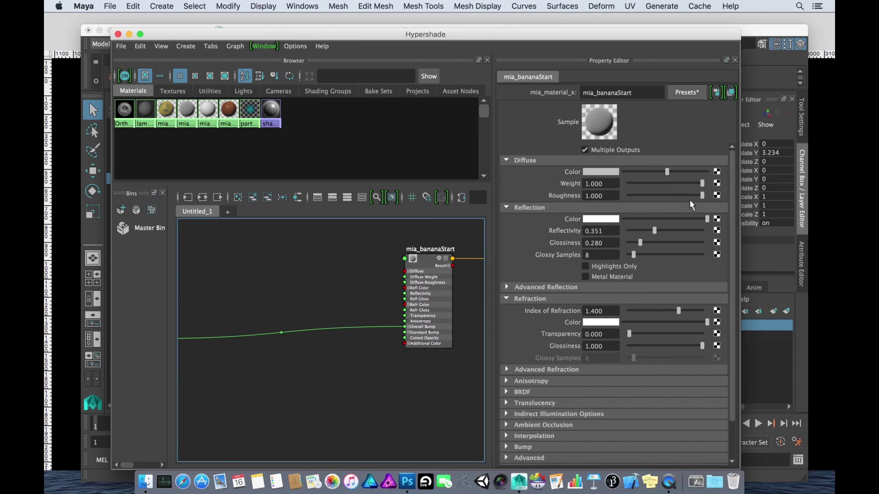
left_click_drag(702, 194, 642, 194)
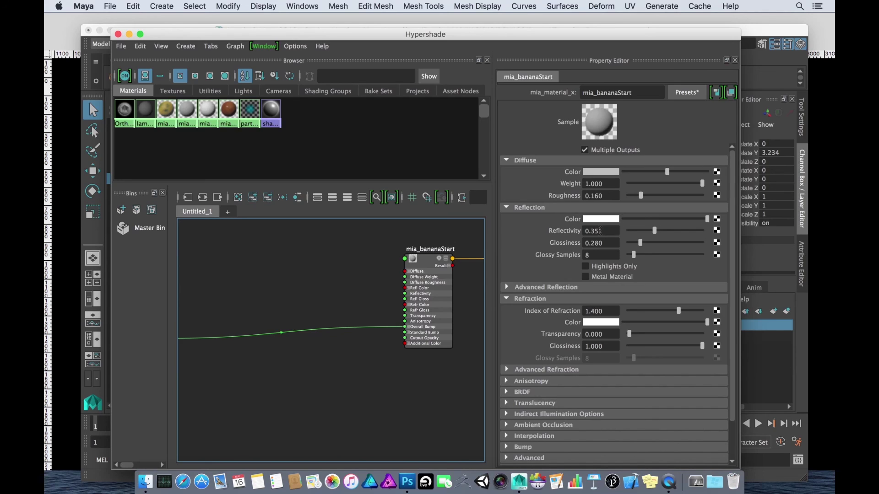
Step: Set the material's reflectivity to 0.359 and glossiness to 0.312, and review its ambient occlusion settings
left_click_drag(653, 236, 643, 240)
left_click(506, 299)
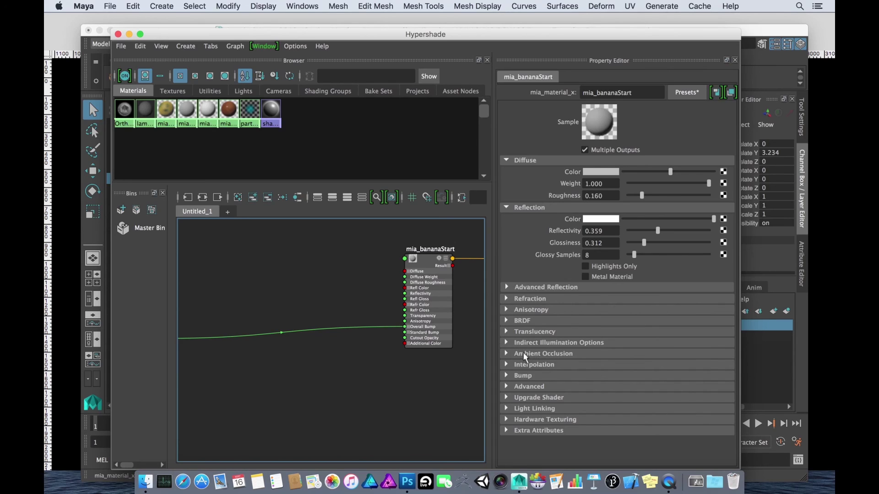
left_click(506, 354)
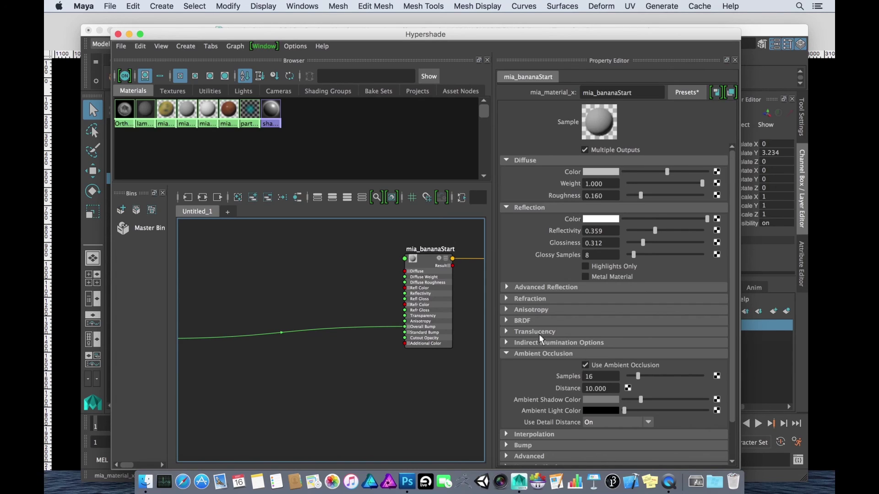
left_click(505, 354)
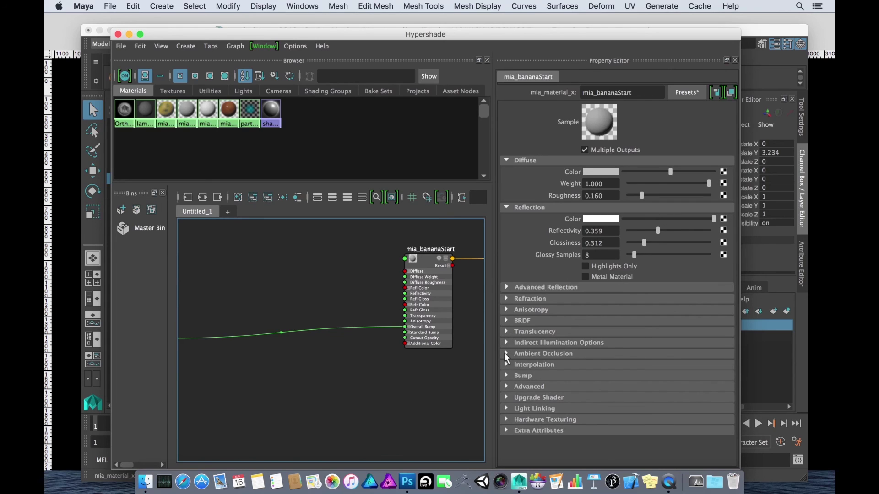
Step: Turn off Use Fresnel Reflection in the BRDF settings and set 0 Degree Reflection to 0.092 and 90 Degree Reflection to 0.244
left_click(506, 321)
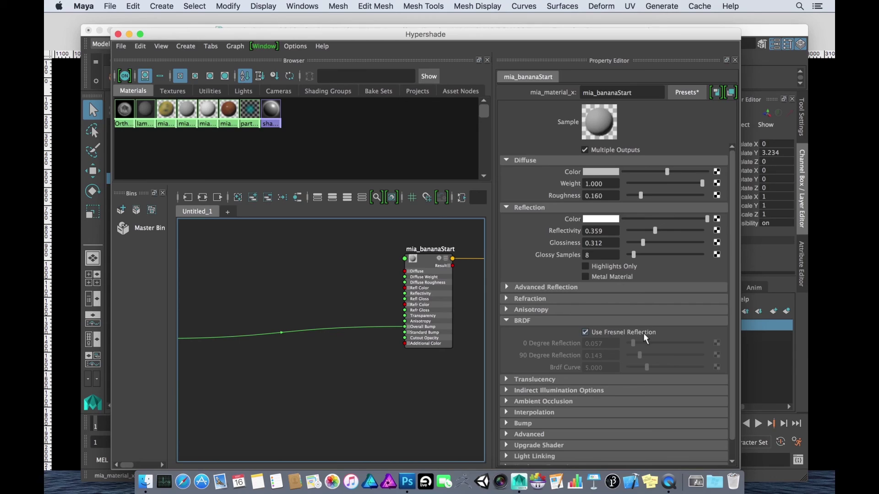
left_click(585, 332)
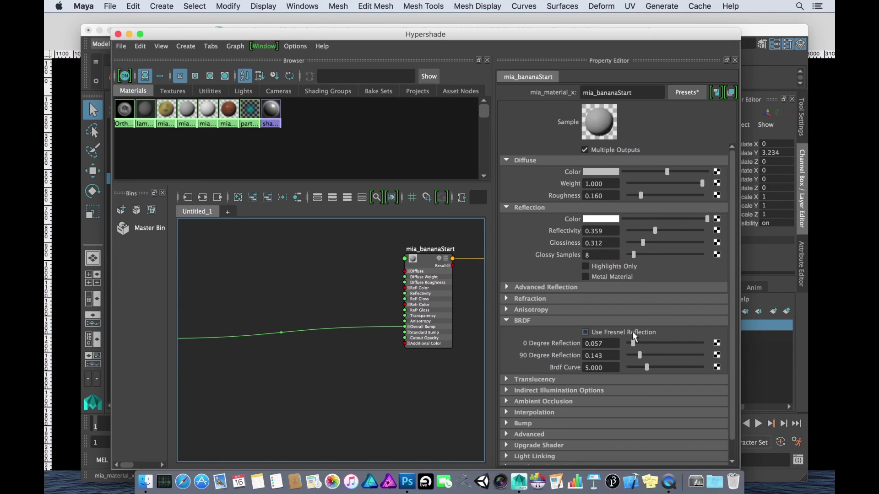
left_click_drag(633, 344, 703, 344)
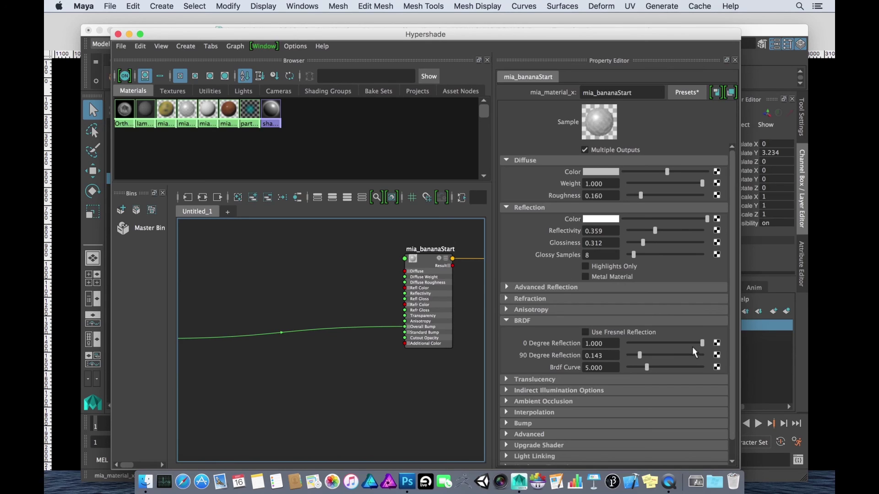
left_click_drag(702, 345, 635, 343)
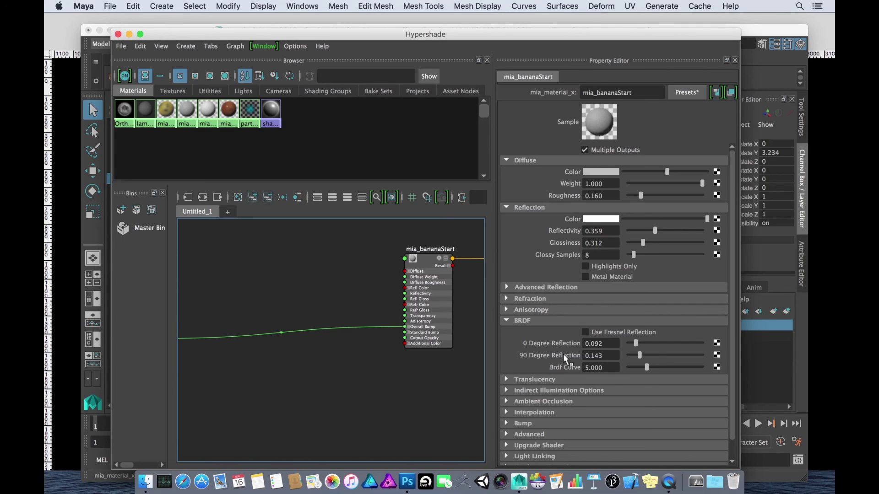
mouse_move(641, 356)
left_mouse_down()
mouse_move(717, 360)
mouse_move(636, 356)
mouse_move(648, 356)
left_mouse_up()
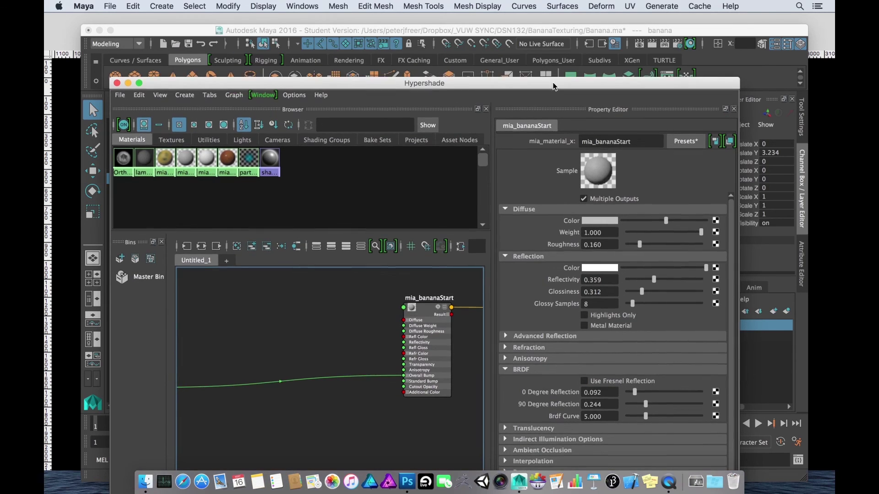
Step: Render the scene with mental ray, inspect the shading on the banana and close the render
left_click(651, 44)
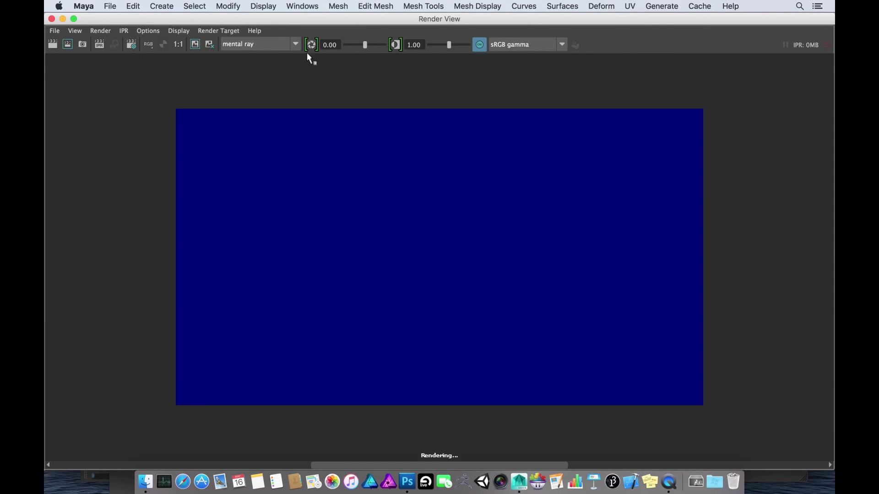
left_click_drag(354, 464, 471, 452)
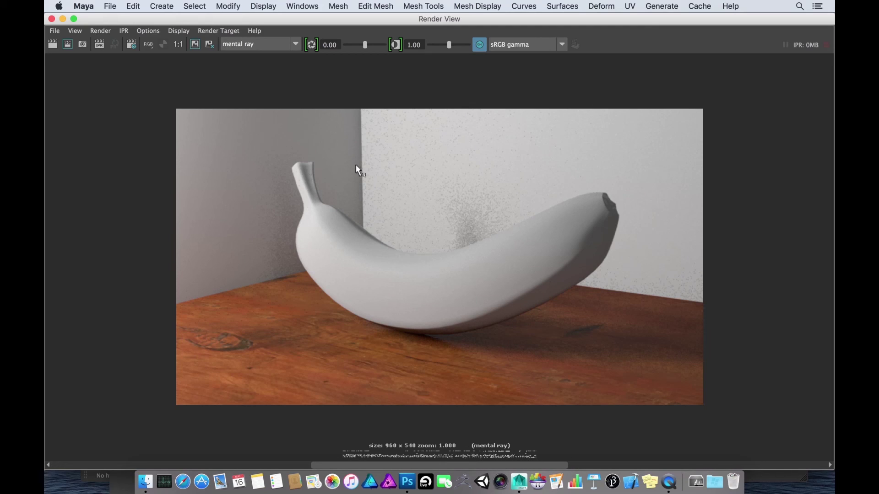
left_click_drag(342, 197, 393, 254)
left_click(653, 465)
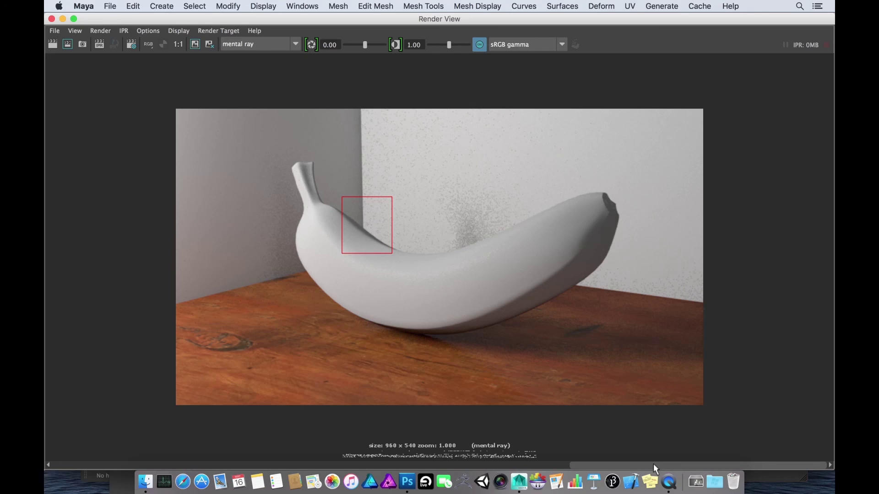
mouse_move(651, 463)
left_mouse_down()
mouse_move(586, 463)
mouse_move(662, 457)
mouse_move(572, 457)
mouse_move(661, 457)
mouse_move(614, 463)
mouse_move(608, 456)
mouse_move(660, 457)
mouse_move(614, 449)
mouse_move(661, 450)
left_mouse_up()
left_click(51, 19)
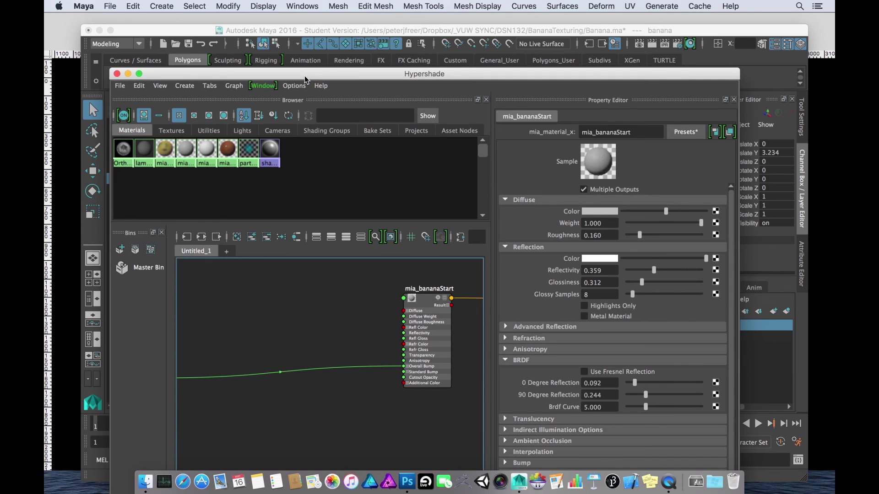
Step: Switch to Photoshop and rotate the canvas view a quarter turn counterclockwise so the banana texture lies horizontally
left_click_drag(306, 78, 304, 42)
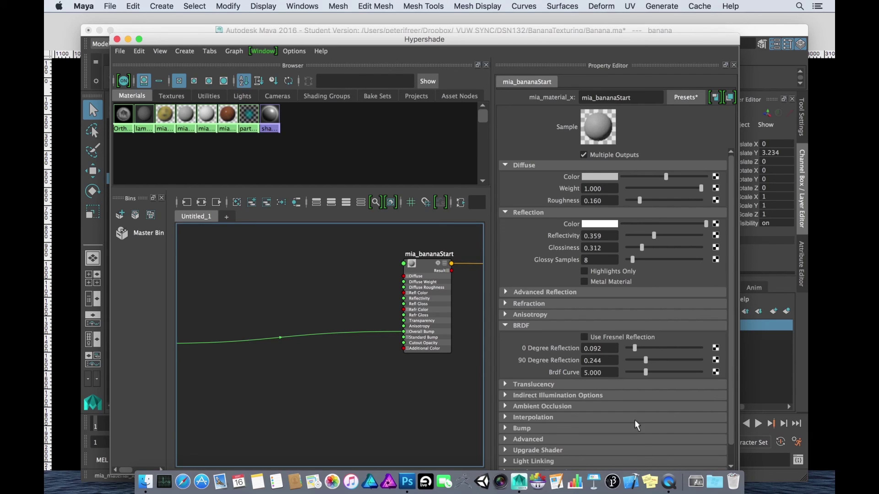
left_click(669, 481)
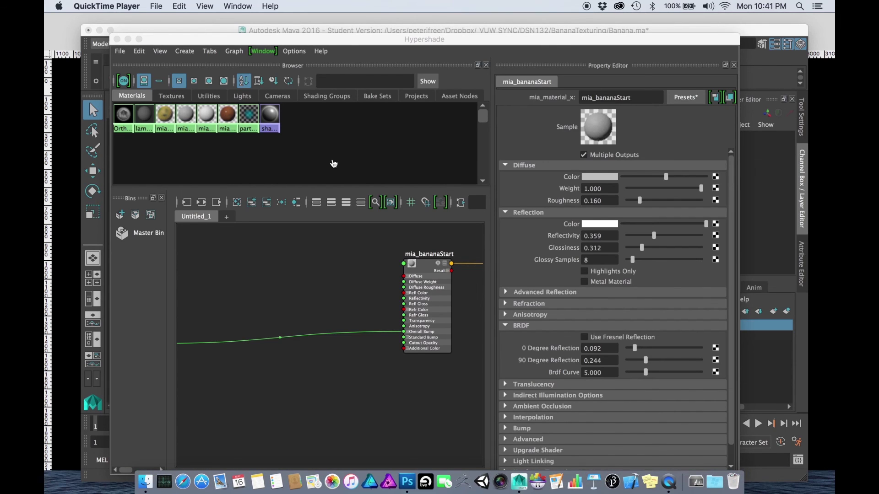
key("super+Tab")
key("super+Tab")
key("super+Tab")
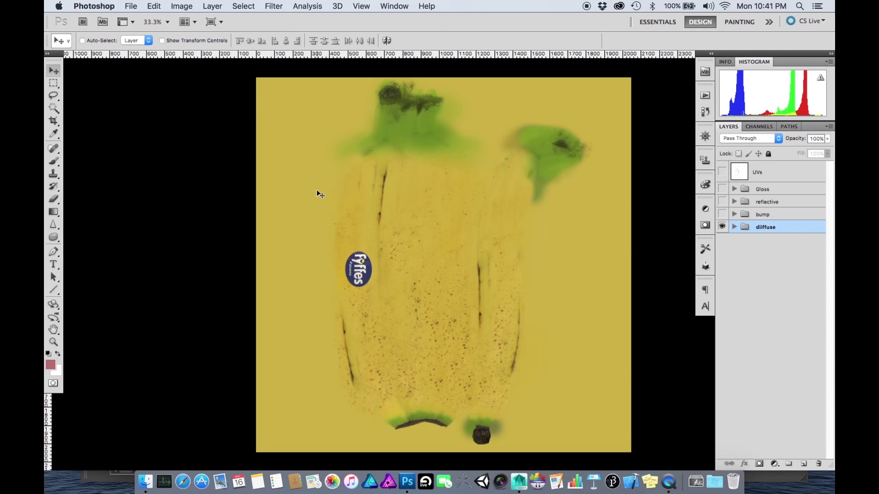
key("r")
left_click_drag(322, 154, 339, 378)
key("w")
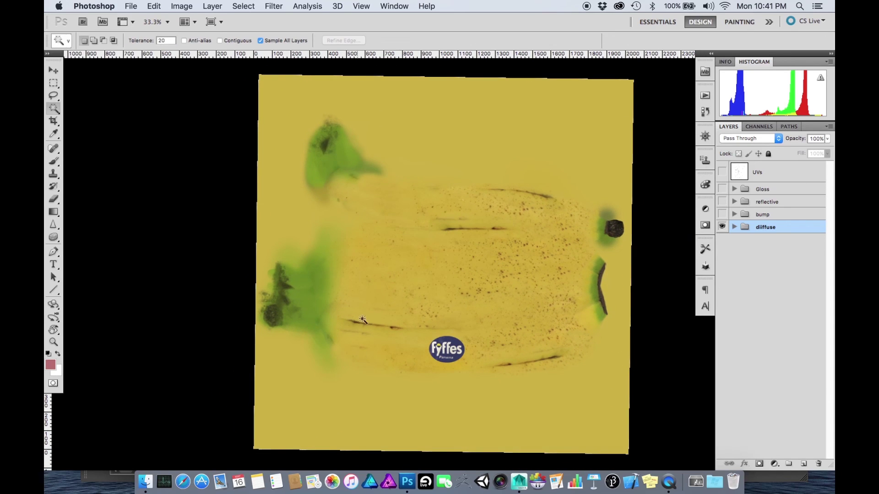
Step: Examine the painted diffuse texture up close, including the stem, bruises, speckles, Fyffes sticker and tip, and return to an overview
key("super+space")
left_click_drag(427, 177, 658, 332, "super")
scroll(345, 294, "down", 6)
scroll(346, 294, "left", 6)
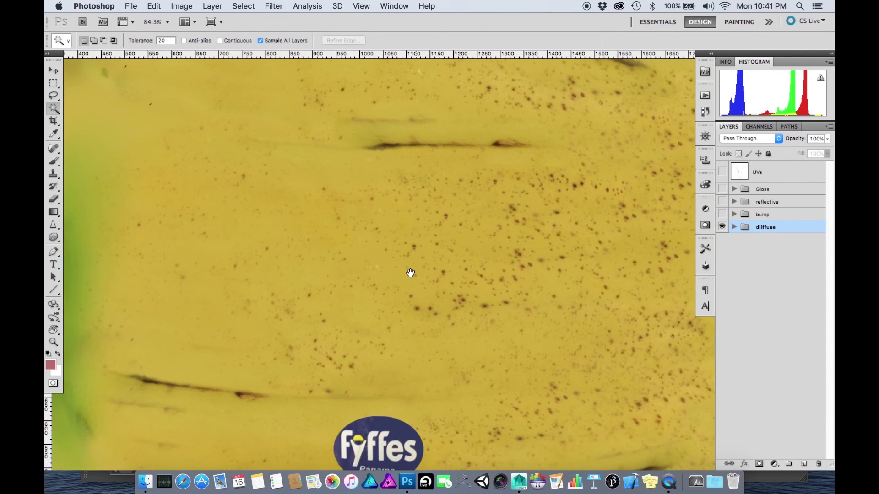
scroll(269, 271, "left", 8)
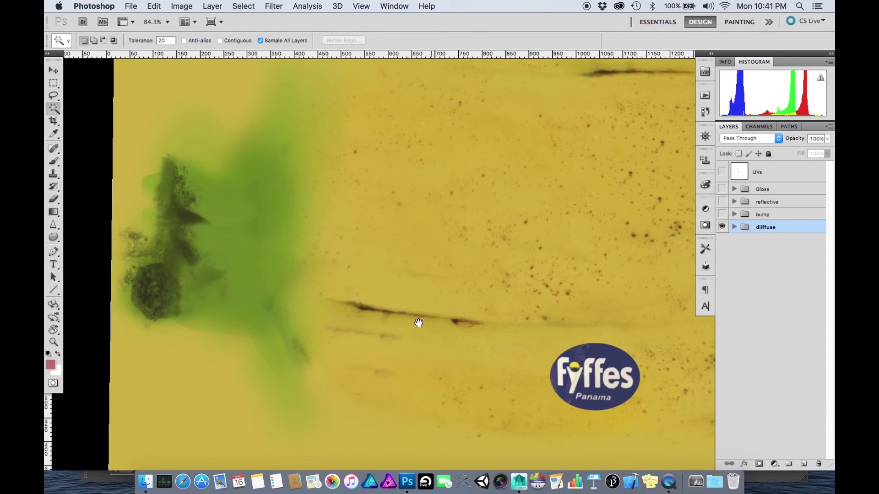
scroll(418, 320, "right", 3)
scroll(378, 281, "up", 6)
left_click_drag(389, 275, 246, 292)
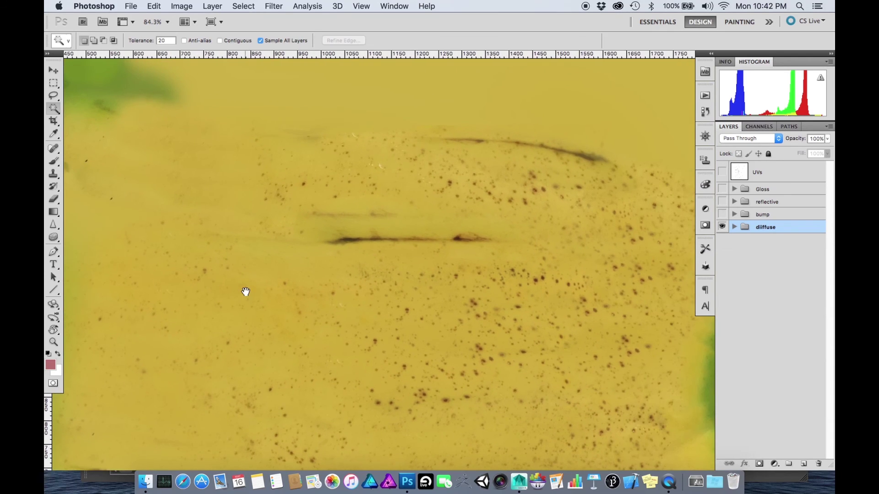
left_click_drag(359, 261, 243, 189)
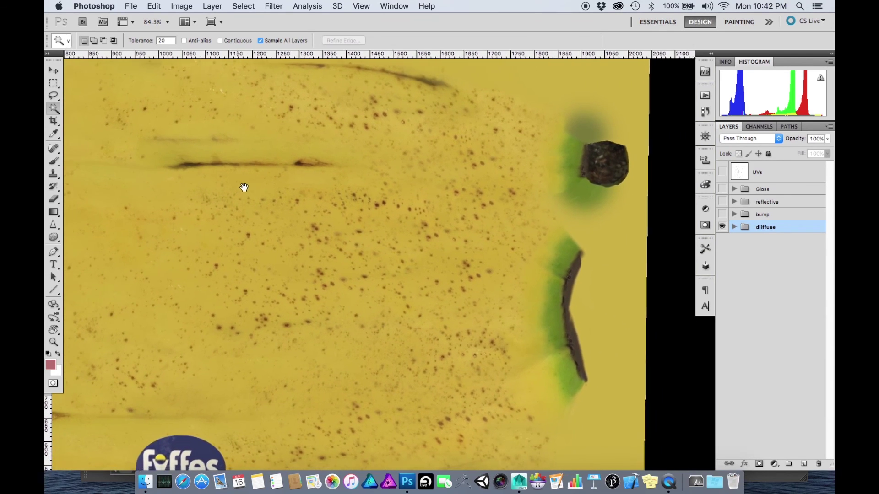
left_click_drag(209, 284, 356, 234)
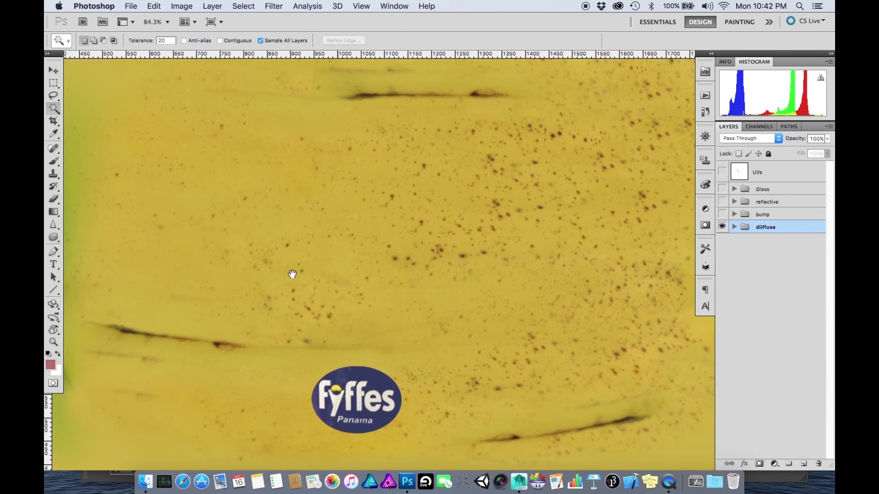
left_click_drag(281, 286, 284, 279)
key("super+minus")
key("super+minus")
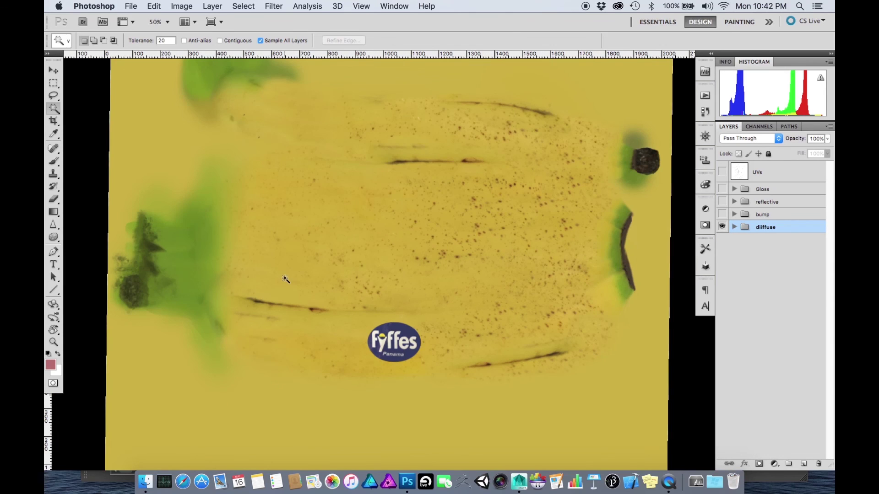
Step: Switch to Finder and preview the banana reference photos in the texture folder from IMG_2357.JPG through IMG_2360.JPG
key("super+Tab")
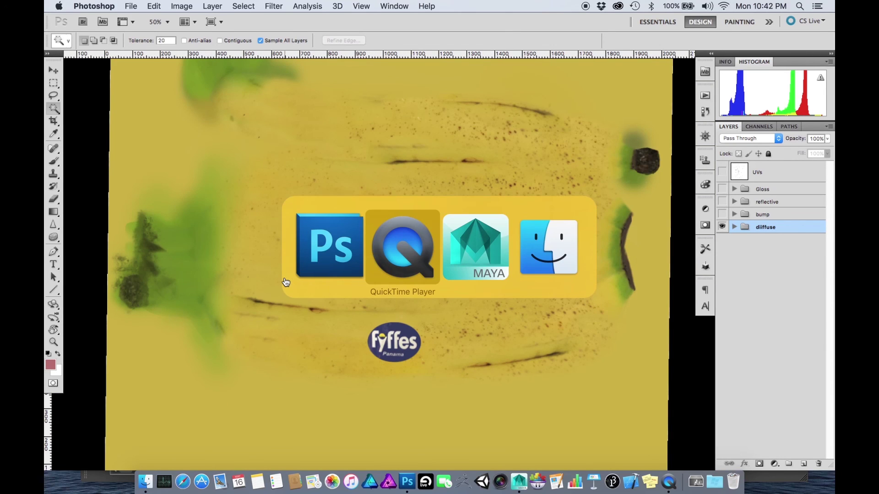
key("super+Tab")
key("super+Tab")
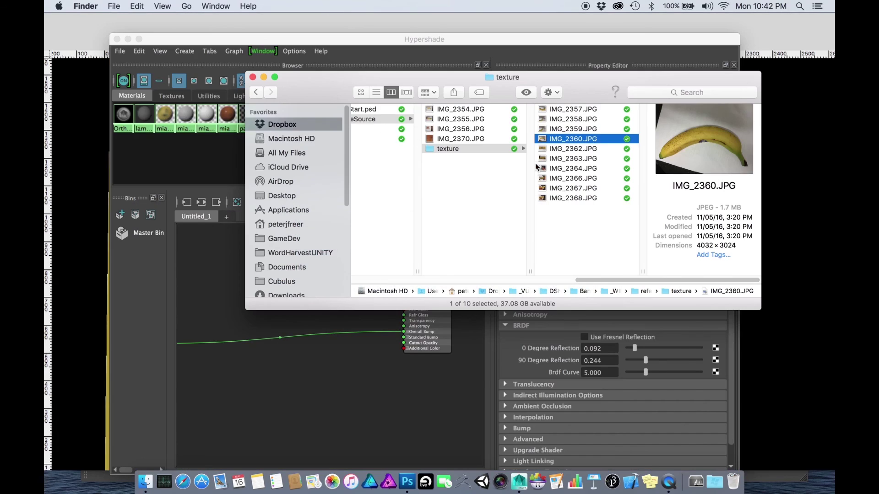
mouse_move(628, 281)
left_mouse_down()
mouse_move(614, 281)
mouse_move(636, 281)
left_mouse_up()
left_click(567, 109)
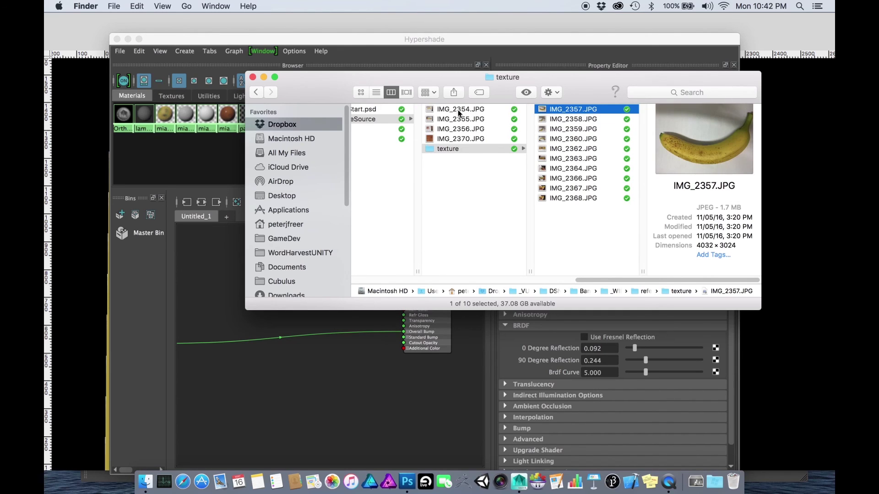
key("space")
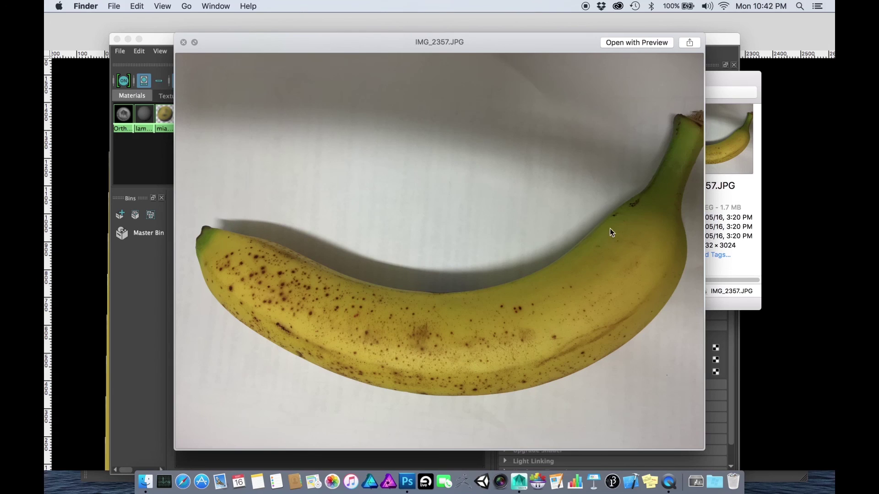
key("Down")
key("Down")
key("Down")
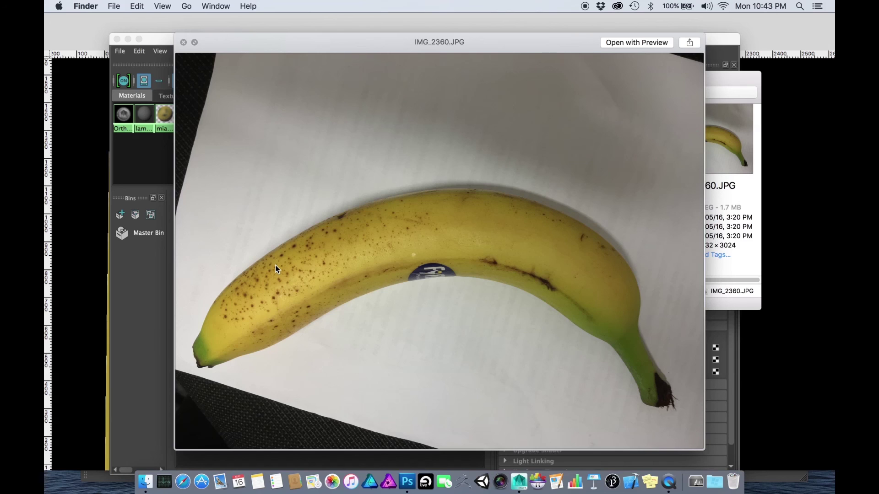
Step: Compare the neighbouring banana photos and examine the sticker, speckle and banana-end close-ups through IMG_2364.JPG
key("Down")
key("Up")
key("Up")
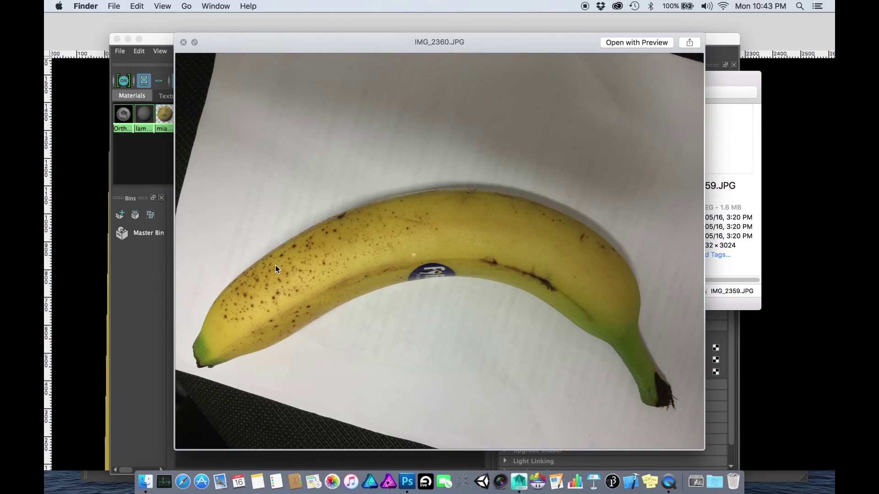
key("Down")
key("Down")
key("Down")
key("Down")
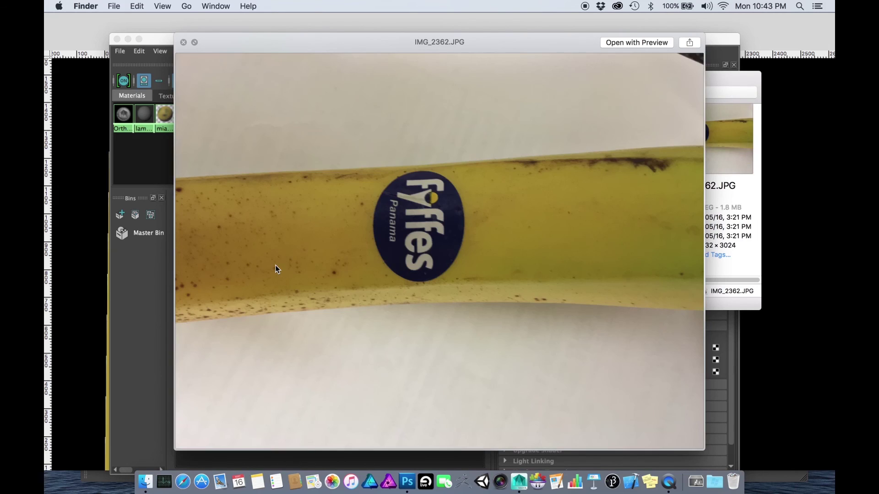
key("Down")
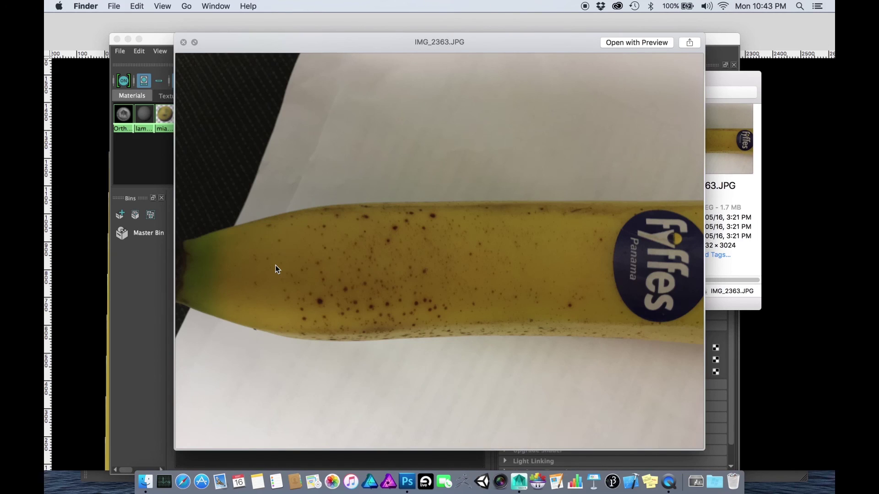
key("Down")
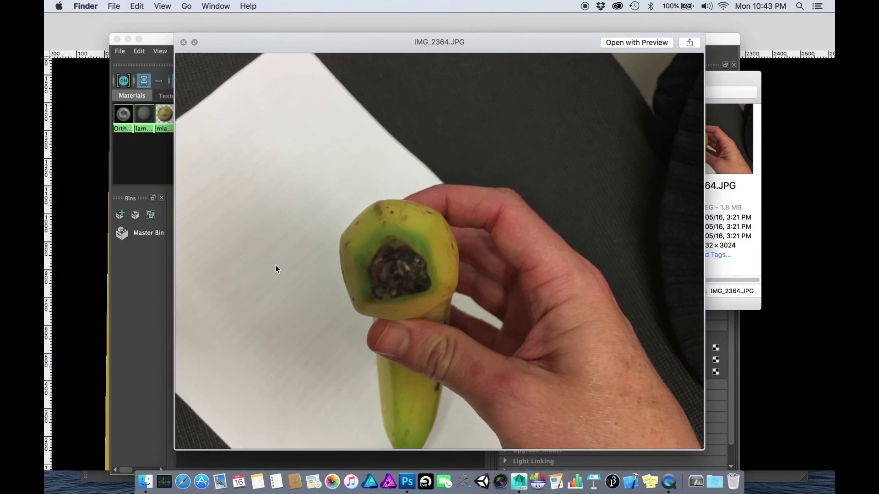
Step: Return to Photoshop and take the banana diffuse document out of full screen mode into a standard tabbed window
key("super+Tab")
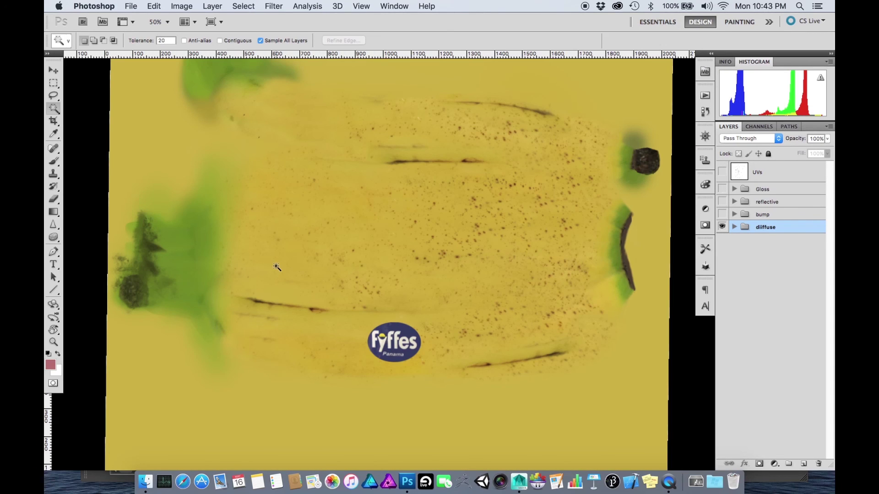
left_click_drag(328, 172, 329, 208)
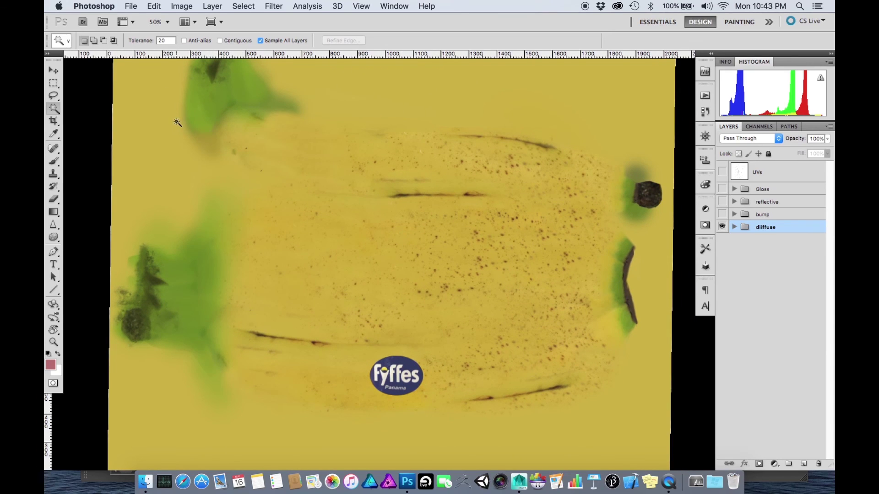
key("Tab")
key("Tab")
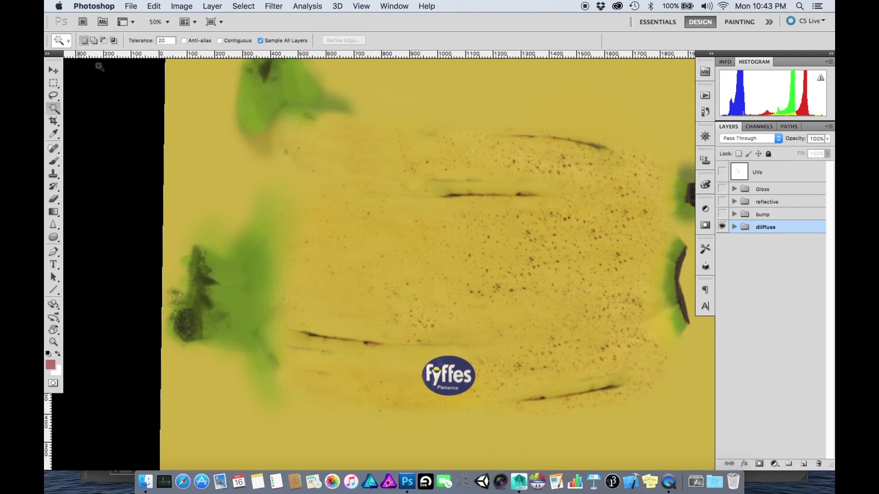
key("f")
key("f")
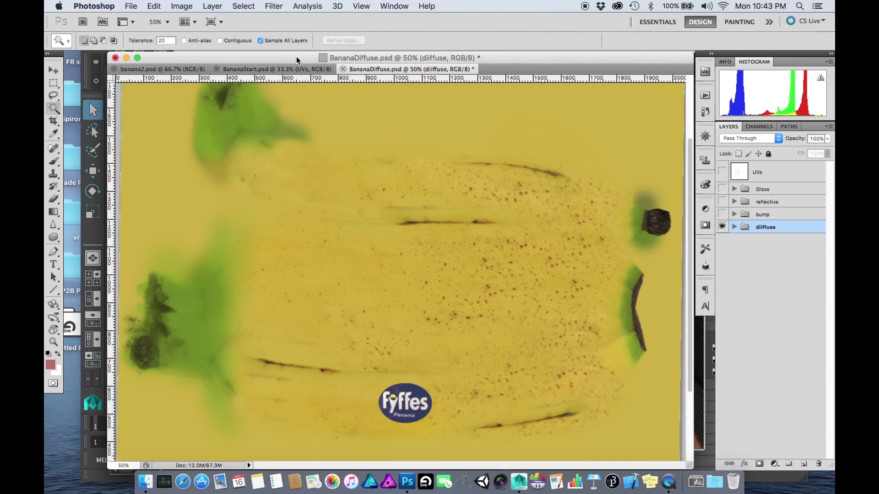
Step: Rotate the BananaStart.psd canvas view to -90° and compare its UV layout with BananaDiffuse.psd
left_click(288, 69)
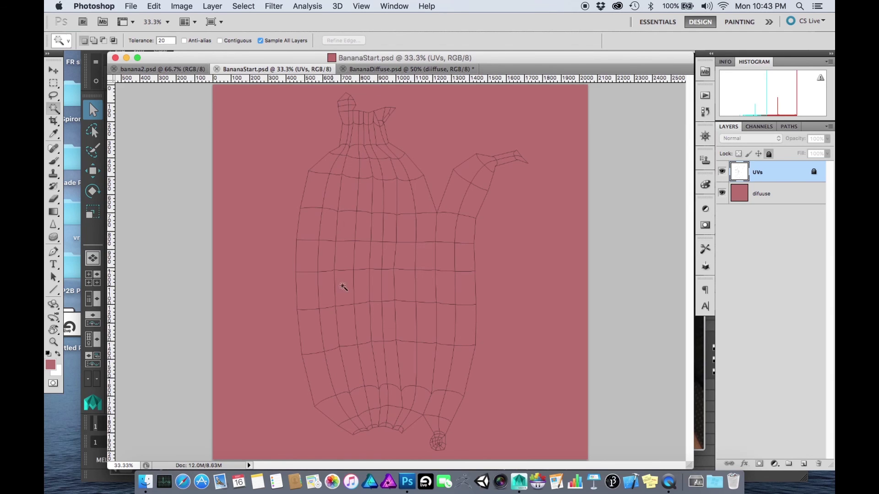
key("r")
left_click_drag(344, 291, 350, 410)
key("Escape")
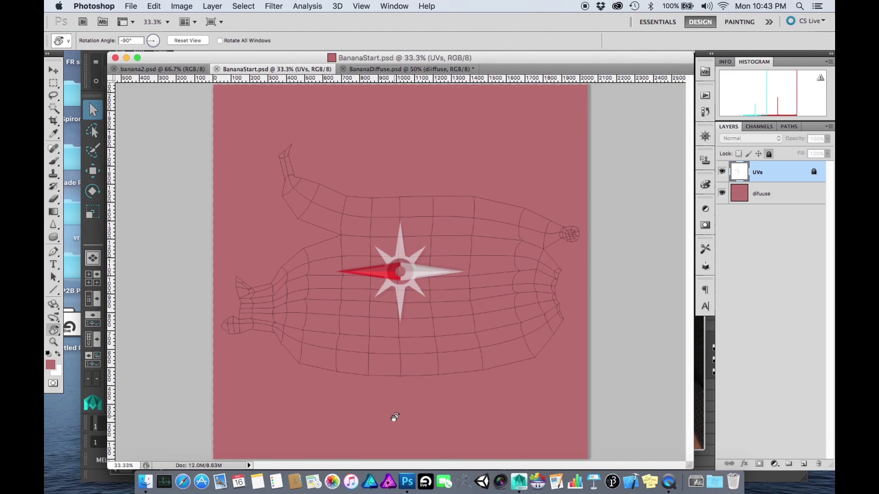
key("w")
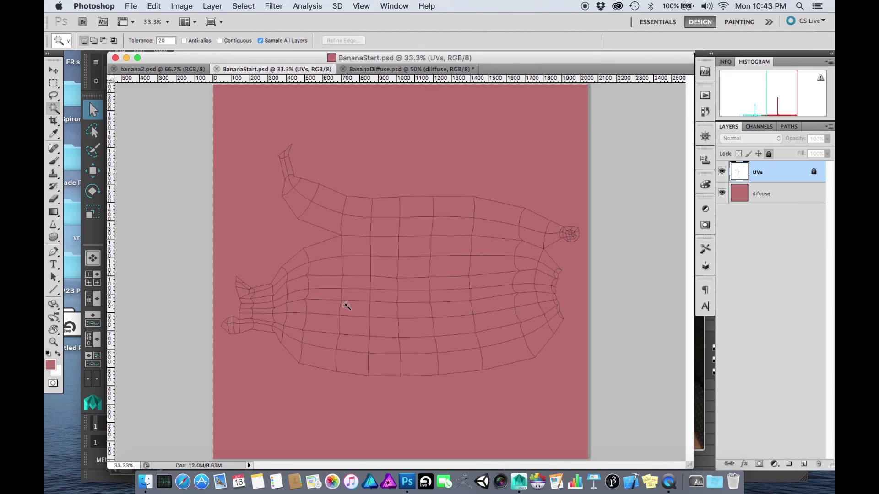
left_click(386, 73)
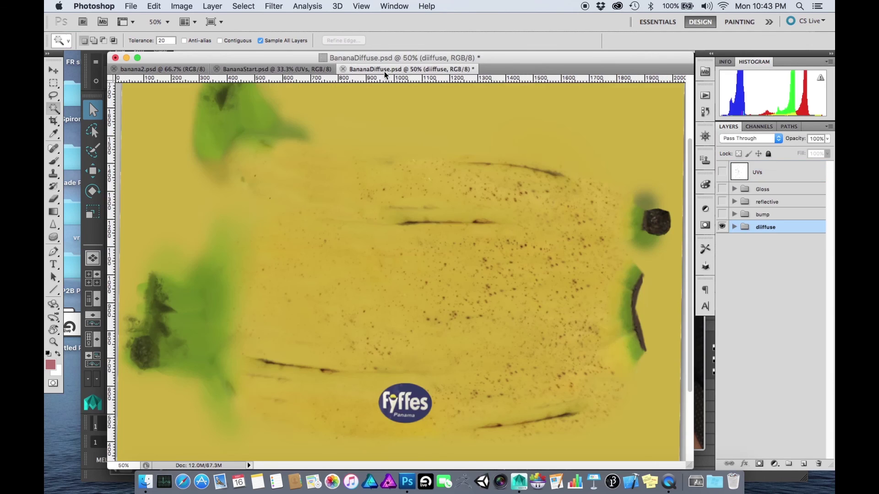
left_click(282, 69)
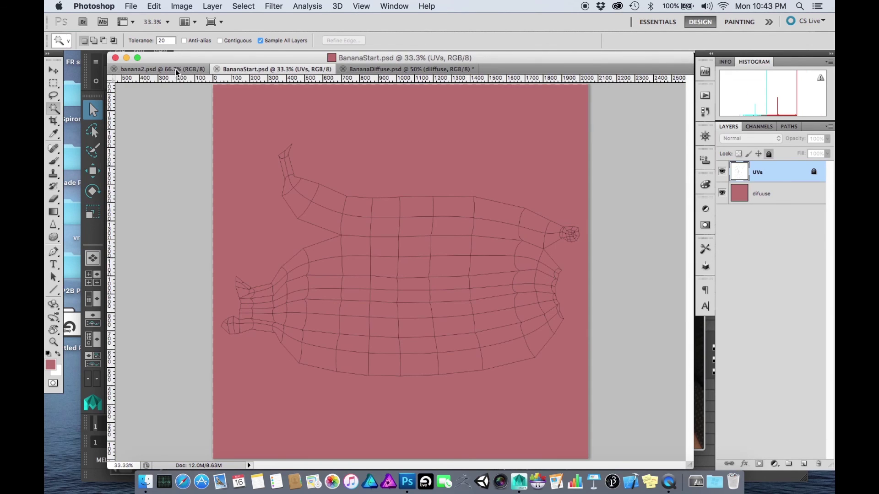
Step: Switch back to Finder and close the preview of IMG_2364.JPG
key("super+Tab")
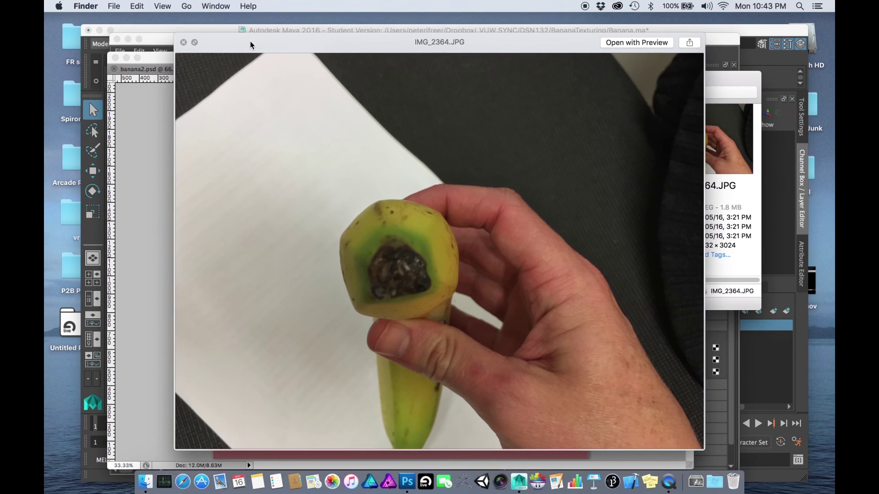
left_click_drag(250, 40, 302, 120)
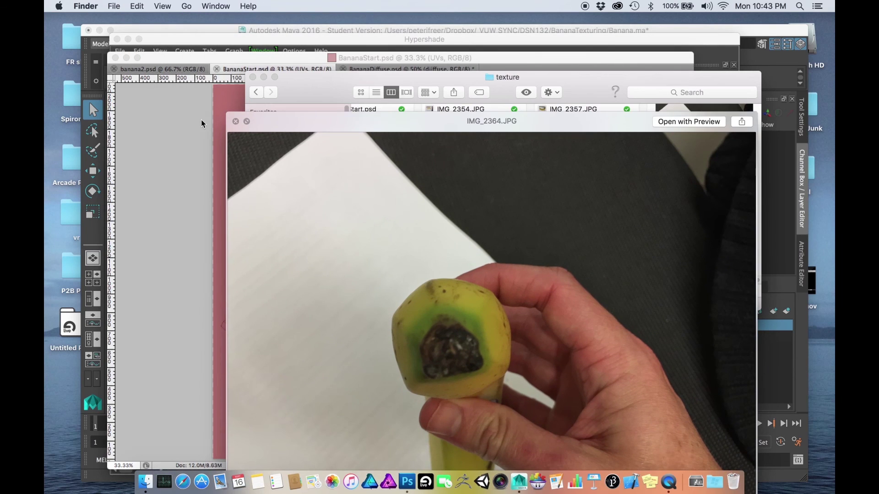
left_click(236, 122)
left_click(600, 130)
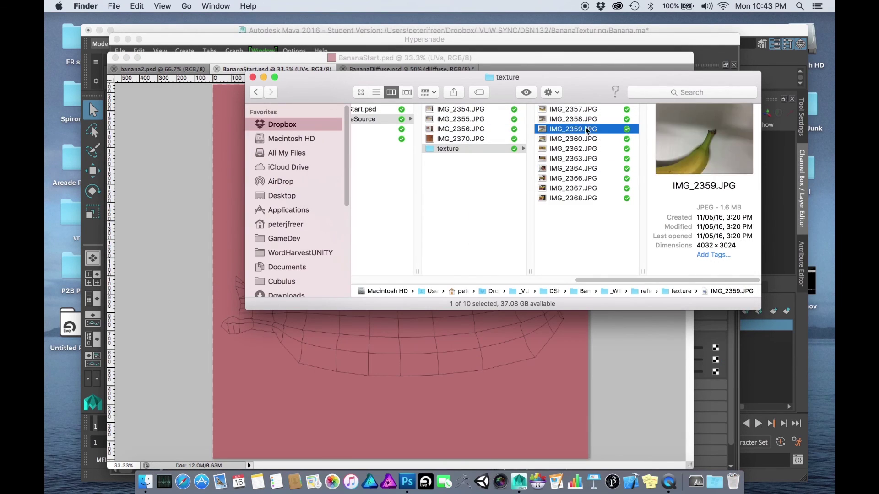
double_click(558, 117)
left_click(561, 110)
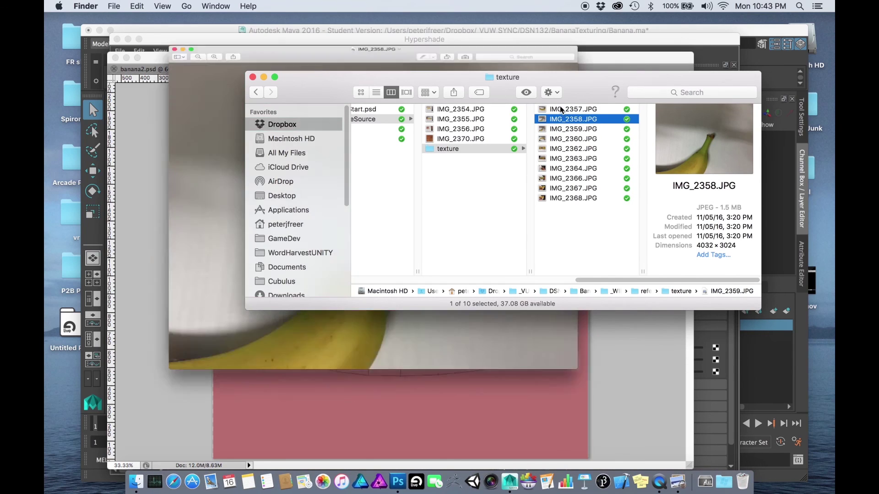
left_click(560, 111)
left_click(261, 30)
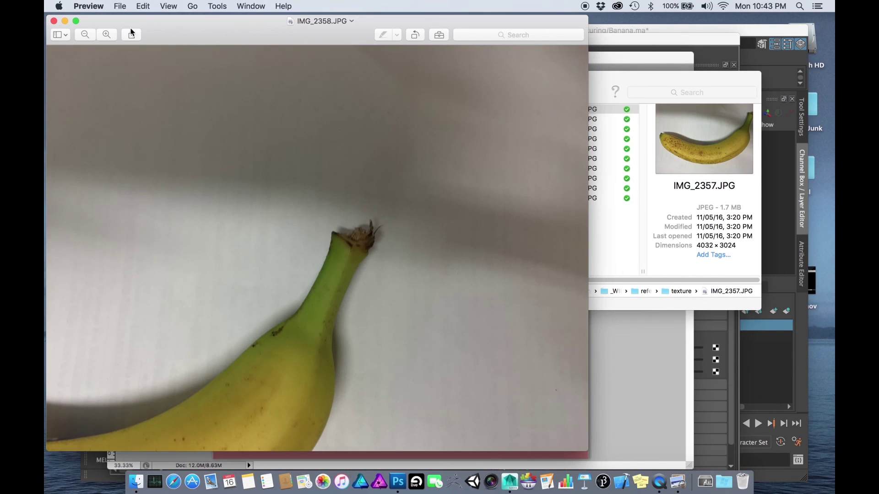
left_click(54, 20)
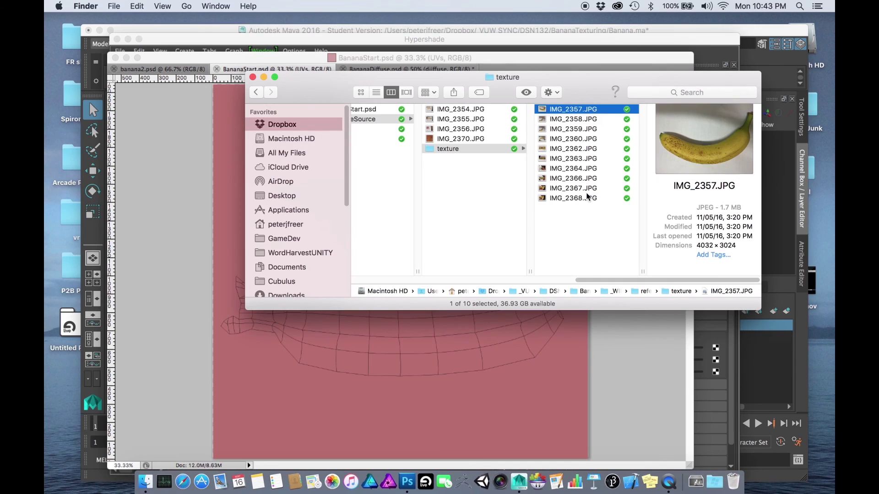
Step: Open the whole-banana photo IMG_2354.JPG from the referenceSource folder in Photoshop
left_click(587, 197)
left_click(584, 188)
left_click(582, 179)
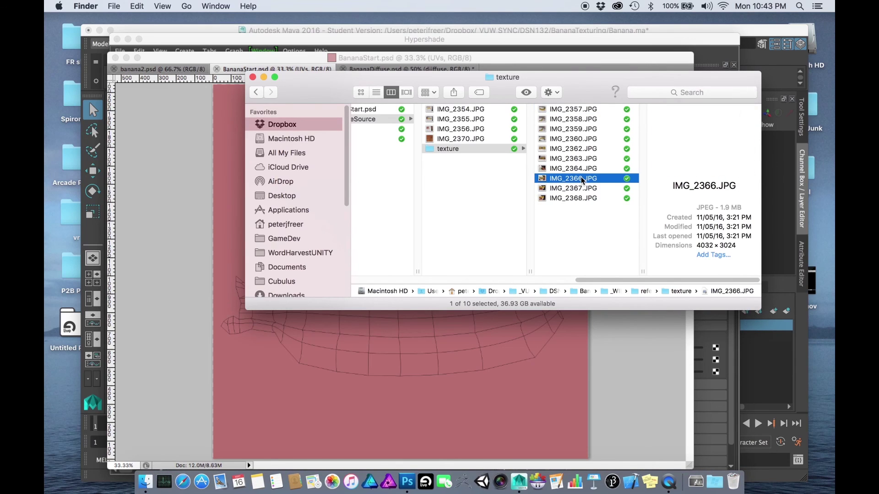
left_click(577, 160)
left_click(463, 111)
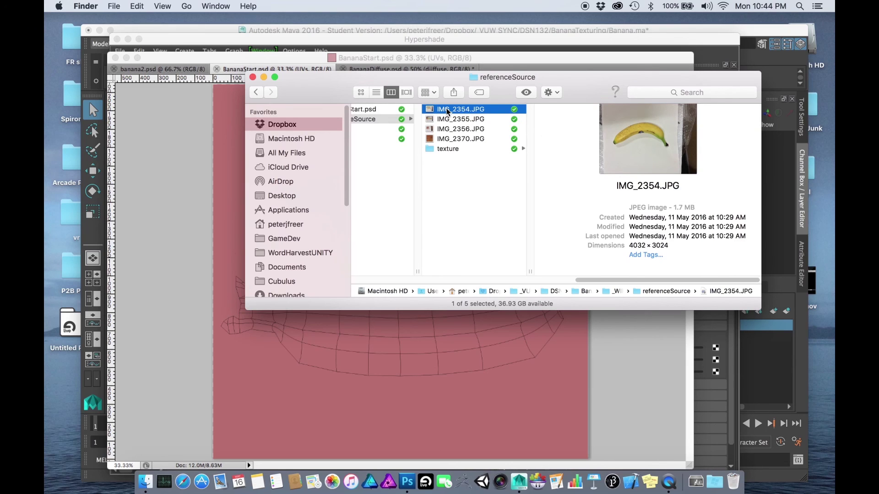
left_click_drag(448, 112, 409, 476)
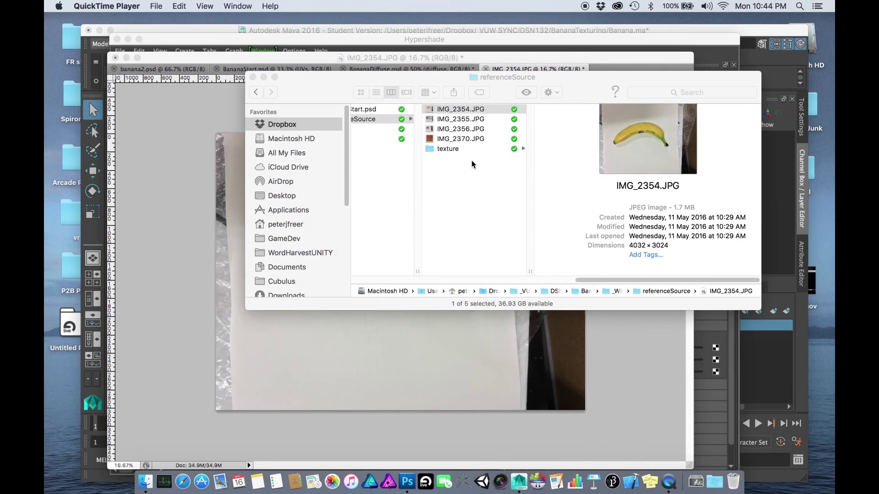
Step: Open the speckled banana photo IMG_2357.JPG from the texture folder in Photoshop
left_click(476, 120)
left_click(454, 150)
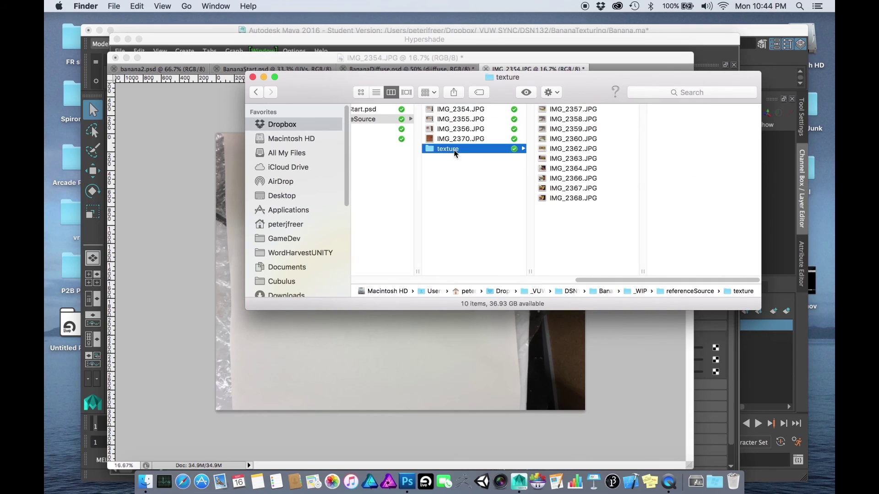
left_click(572, 120)
left_click(568, 110)
key("Down")
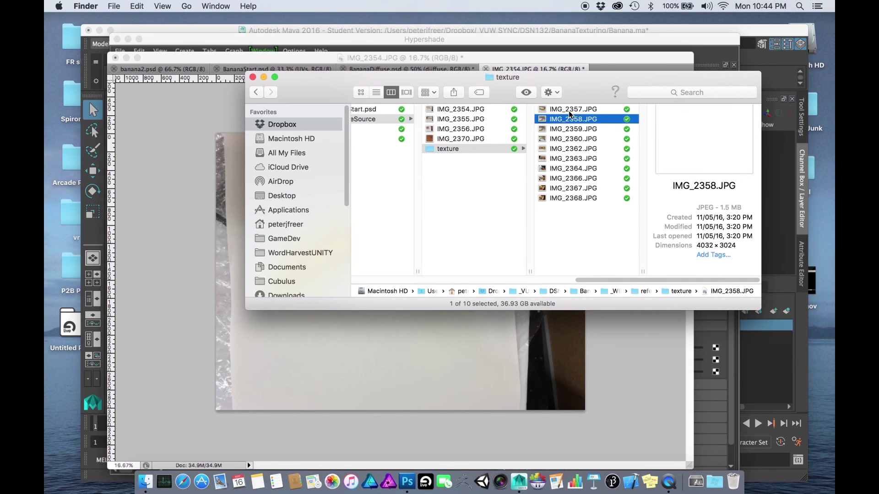
left_click_drag(568, 112, 404, 478)
Step: Return to Finder and open the Fyffes sticker close-up IMG_2362.JPG in Photoshop
key("super+Tab")
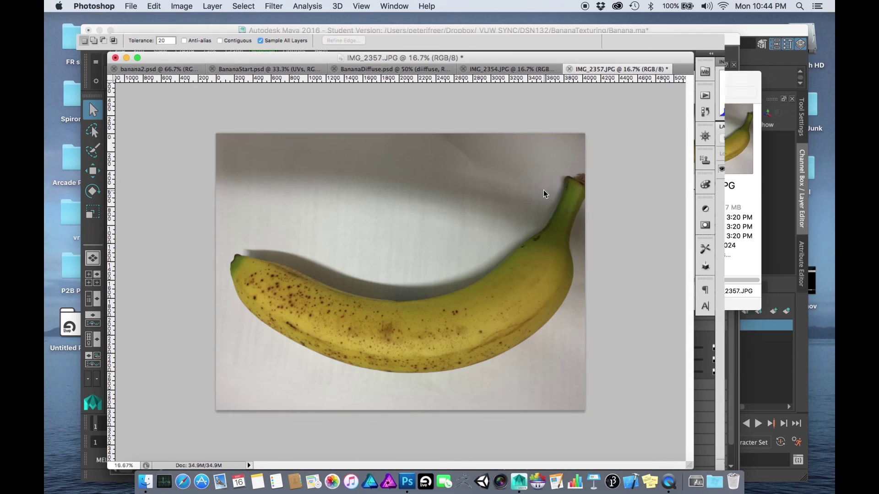
left_click(573, 140)
left_click(572, 146)
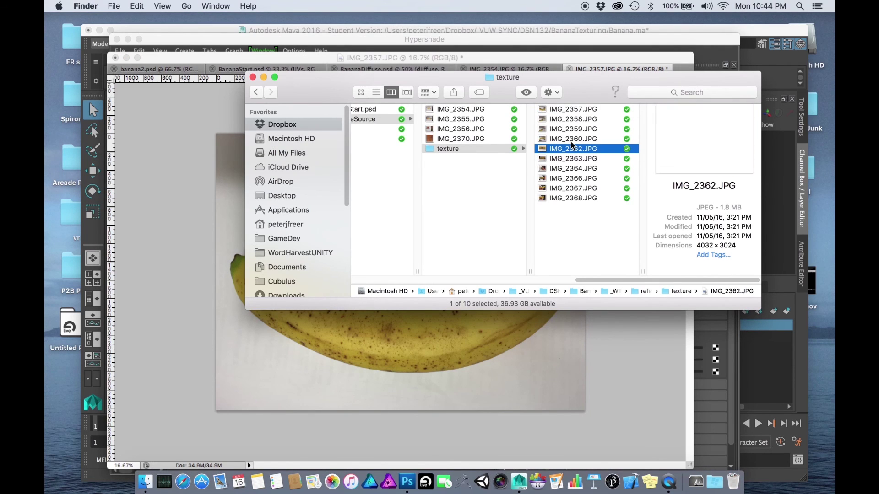
key("Down")
left_click(572, 145)
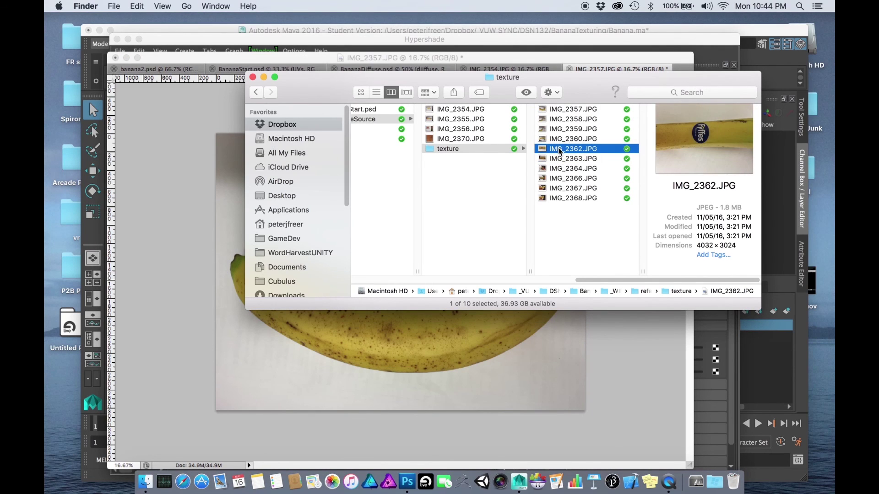
left_click_drag(559, 151, 407, 480)
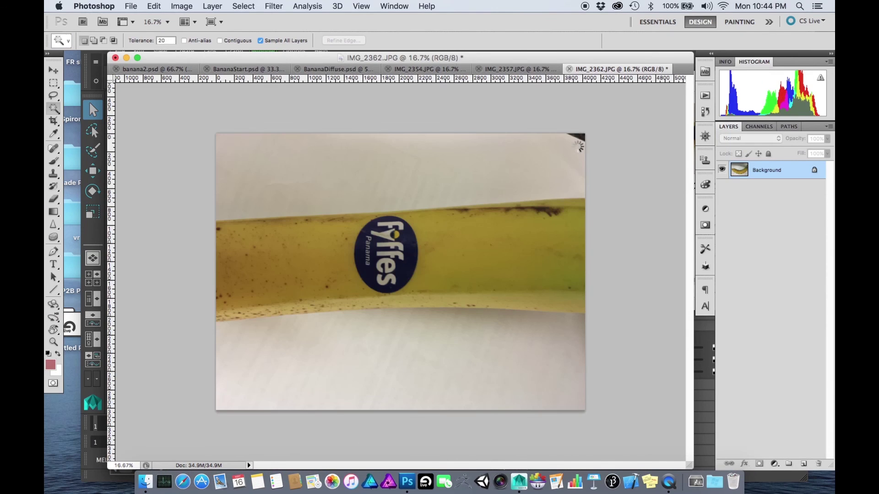
Step: Switch to Finder and open the banana end photo IMG_2364.JPG from the texture folder in Photoshop
key("super+Tab")
left_click(575, 157)
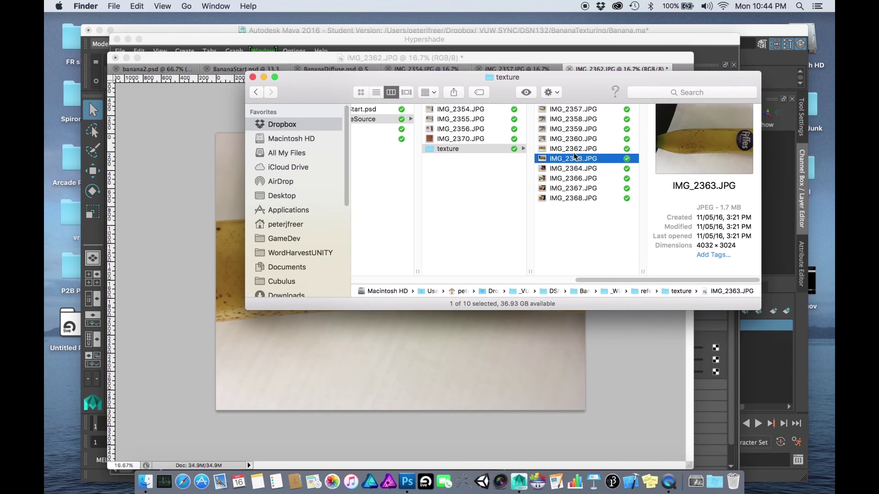
key("Down")
key("Down")
key("Up")
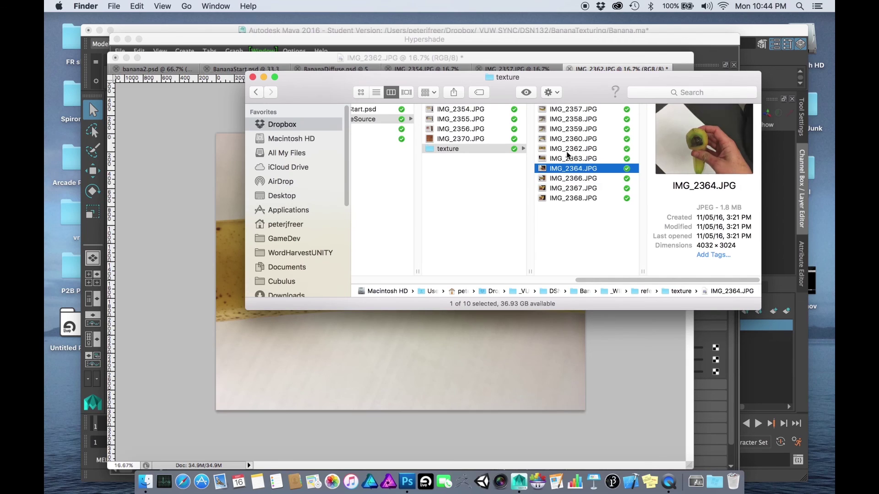
left_click_drag(564, 169, 397, 454)
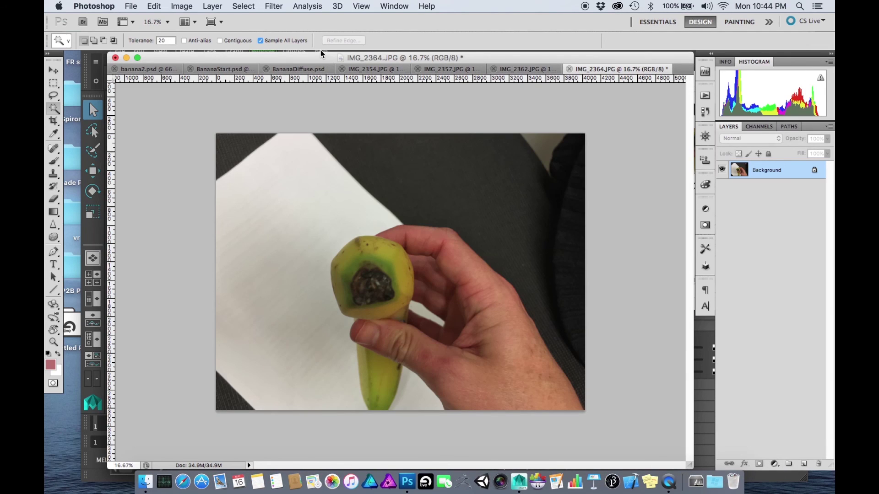
Step: Lasso a loose selection around the whole banana in IMG_2354.JPG, leaving a margin of white paper
left_click(368, 70)
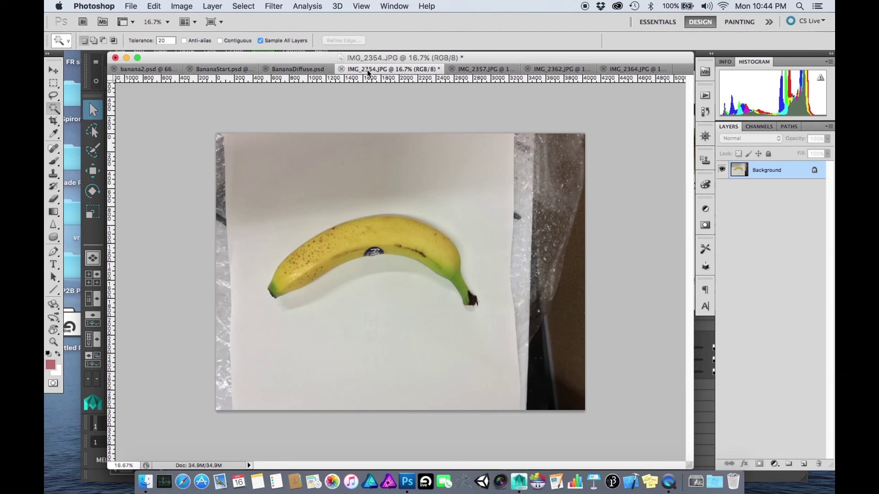
left_click(286, 71)
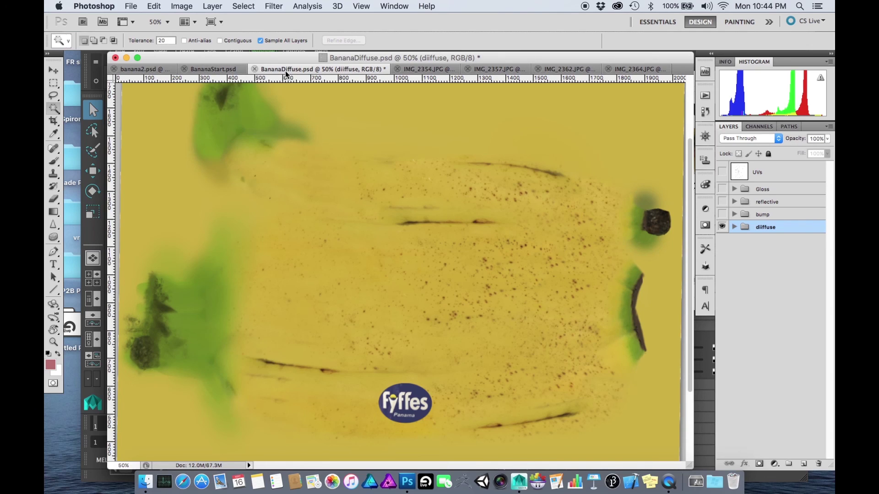
left_click(431, 70)
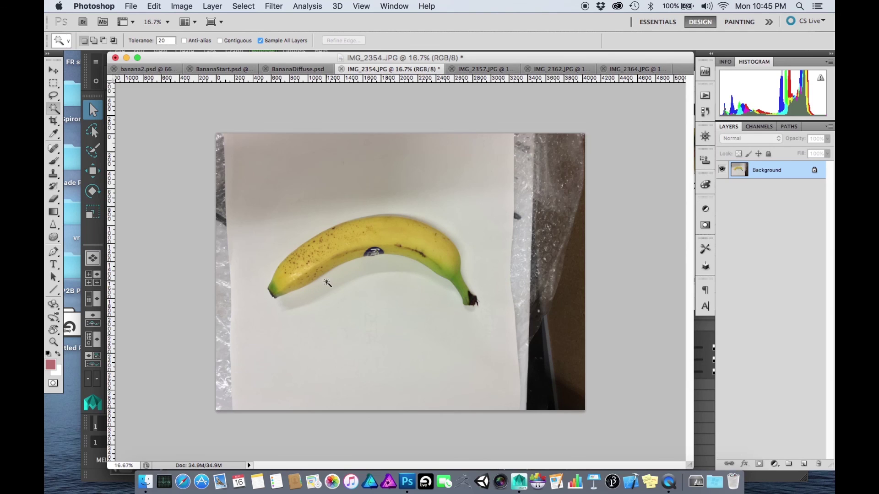
key("l")
mouse_move(265, 277)
left_mouse_down()
mouse_move(335, 215)
mouse_move(440, 203)
mouse_move(481, 261)
mouse_move(485, 302)
mouse_move(405, 275)
mouse_move(341, 274)
mouse_move(294, 298)
mouse_move(268, 300)
mouse_move(268, 275)
left_mouse_up()
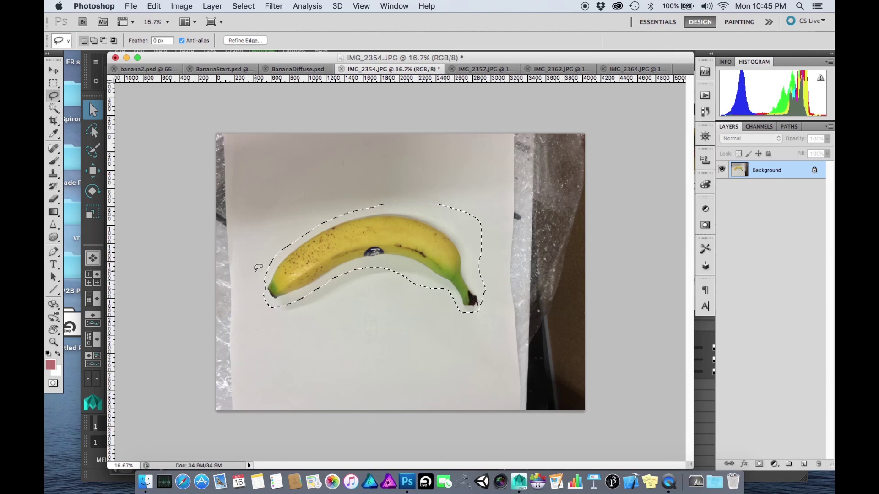
Step: Copy the selected banana and paste it into BananaStart.psd as a new layer above the UVs
key("super+c")
left_click(283, 68)
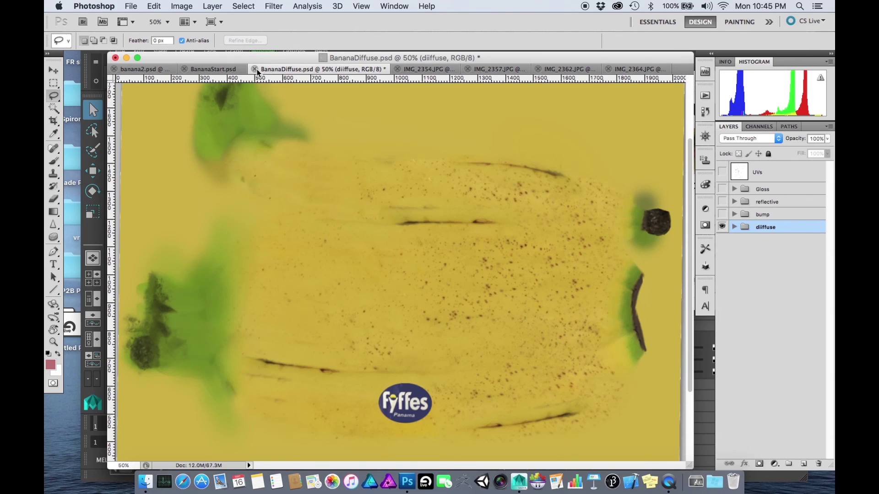
left_click(219, 70)
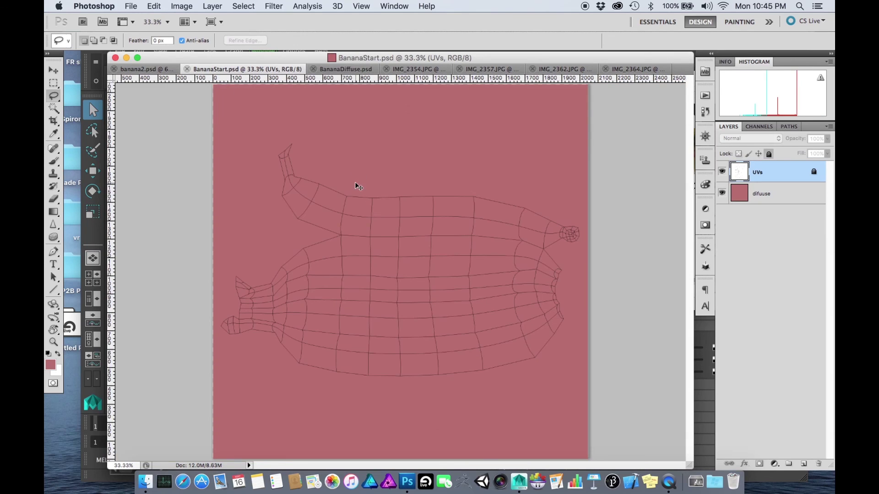
key("super+v")
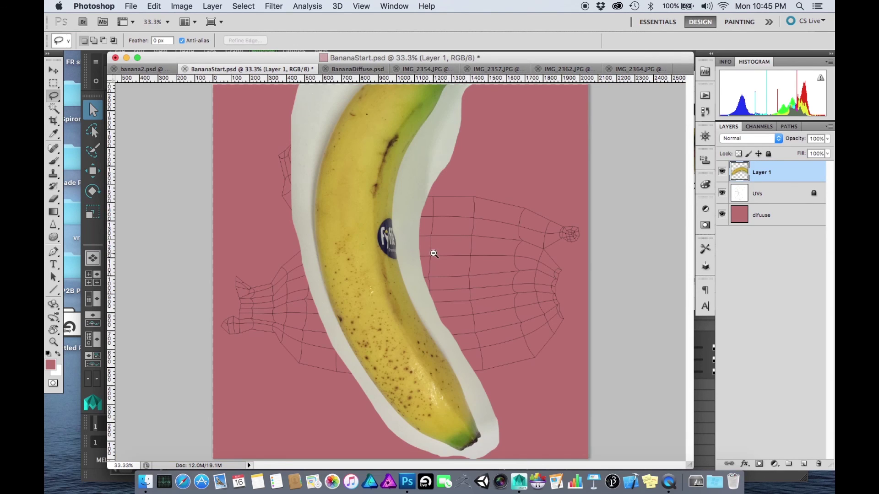
Step: Duplicate the pasted banana layer beneath the original as a backup and hide the copy
key("super+minus")
left_click_drag(402, 368, 661, 451)
key("super+minus")
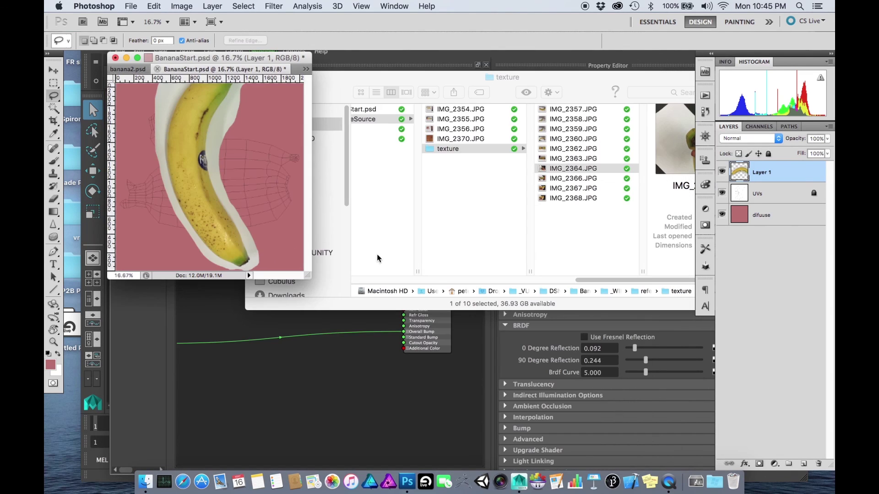
left_click_drag(306, 275, 621, 422)
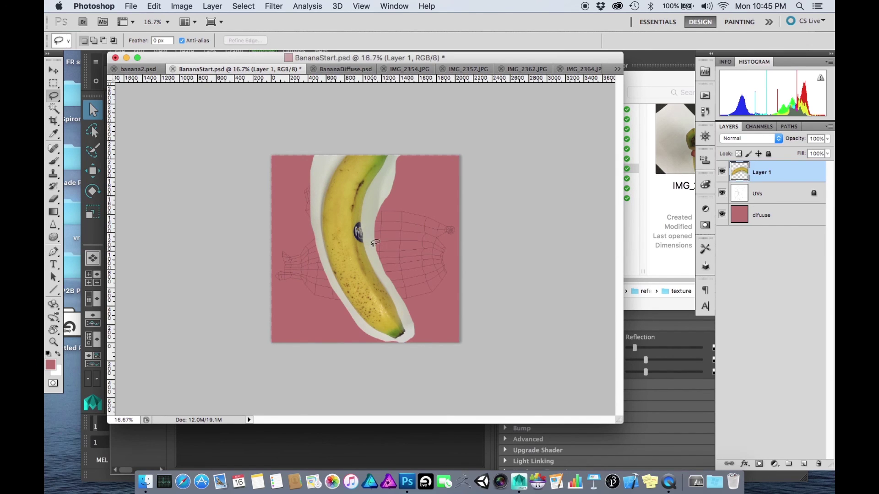
key("super+t")
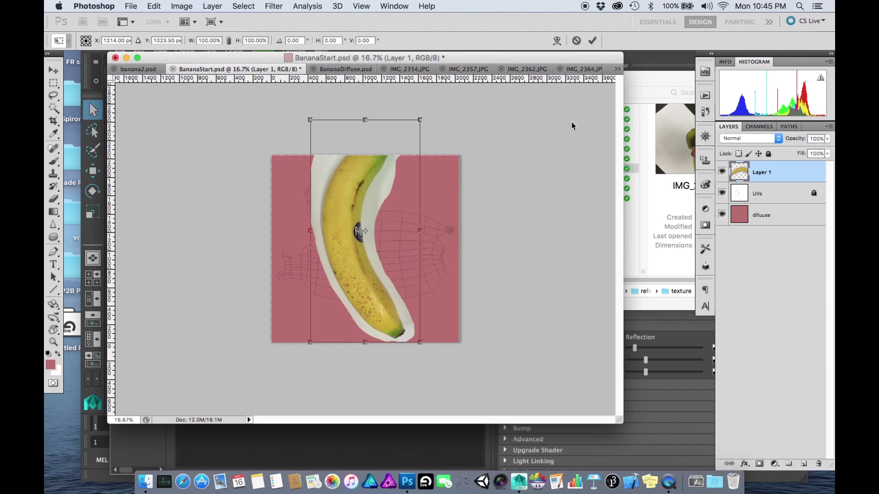
key("Escape")
left_click_drag(739, 172, 728, 189, "alt")
left_click(722, 193)
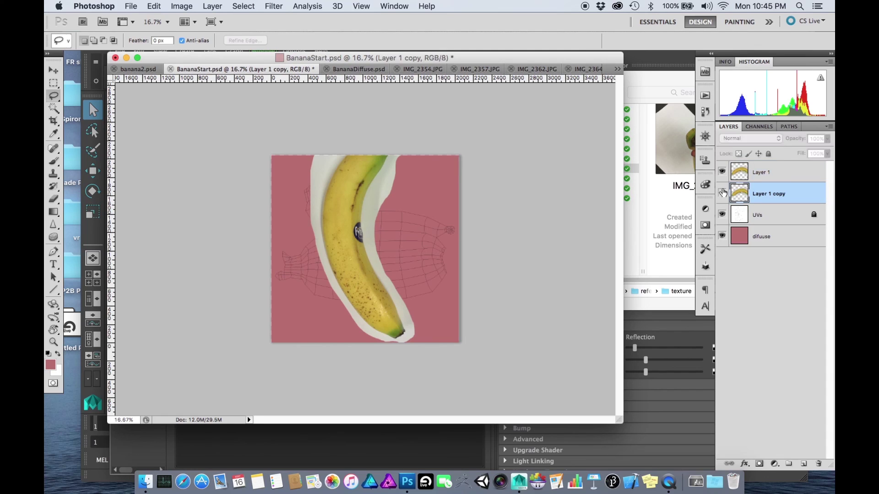
Step: Scale down the banana on Layer 1 so that it fits entirely inside the canvas
left_click(778, 167)
key("super+t")
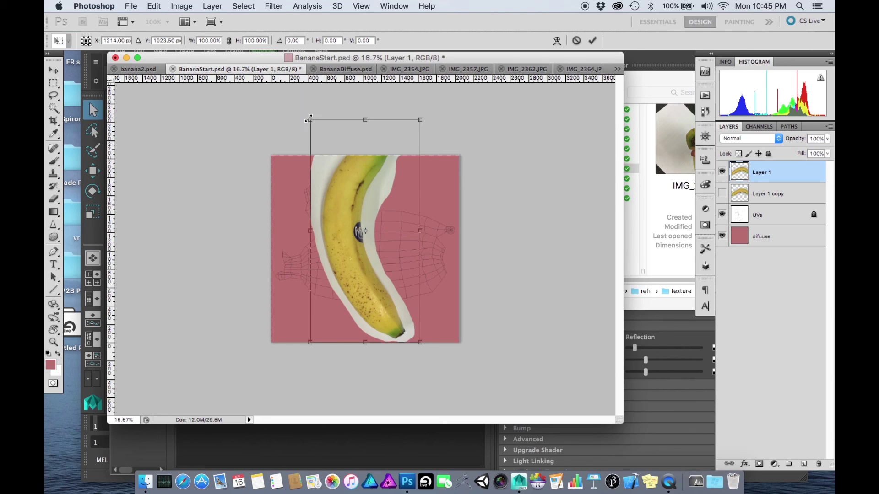
left_click_drag(309, 119, 342, 170)
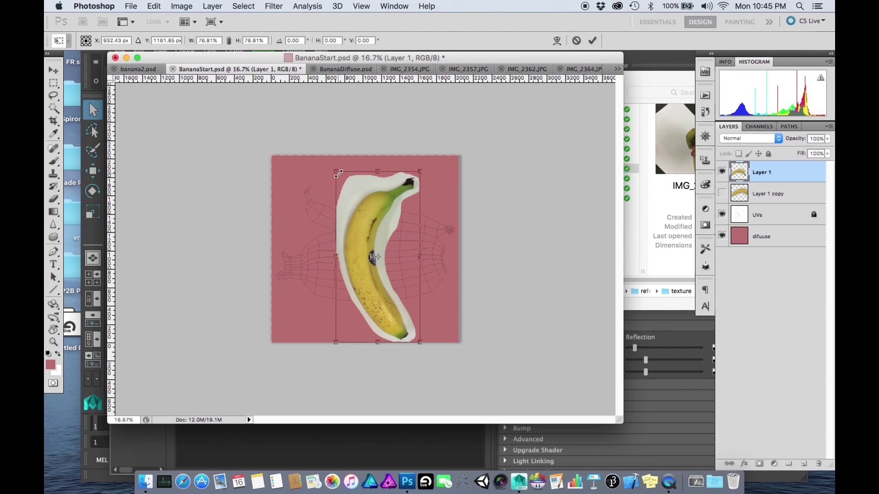
left_click_drag(338, 173, 329, 157)
key("Return")
Step: Select the white paper around the Layer 1 banana using the Magic Wand with Contiguous enabled, delete it and deselect
key("l")
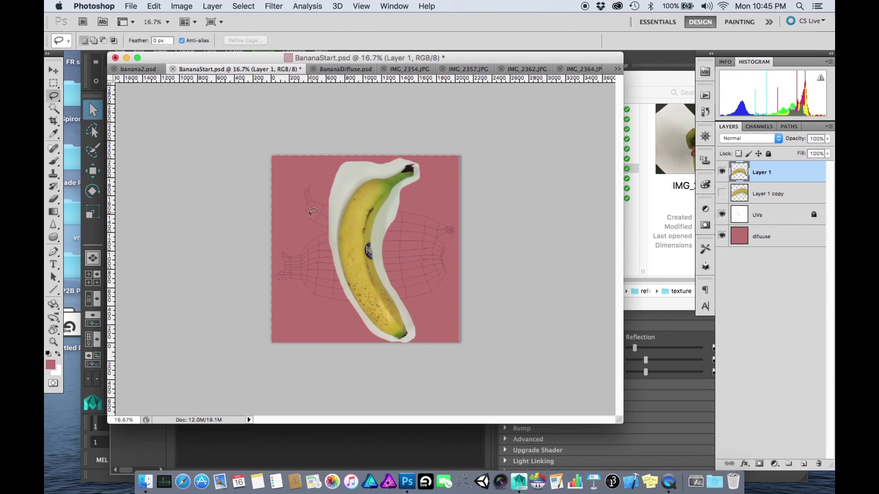
left_click_drag(458, 290, 464, 338)
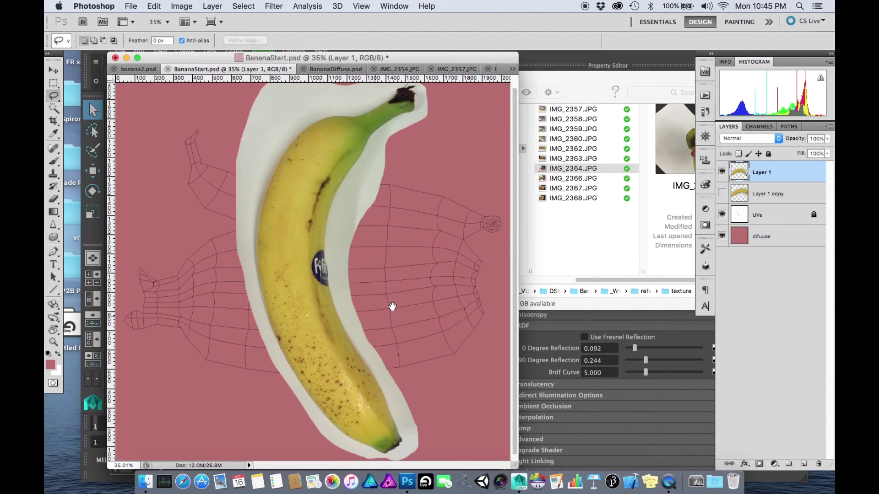
key("w")
left_click(257, 144)
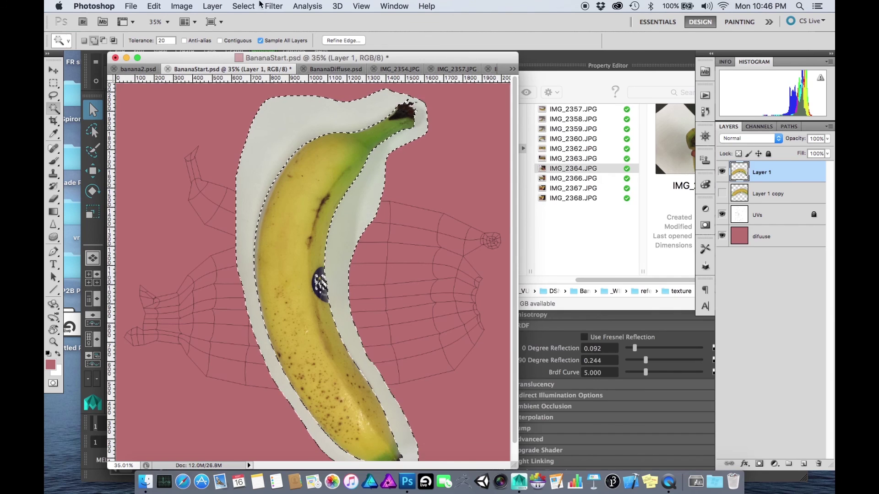
left_click(219, 41)
key("super+d")
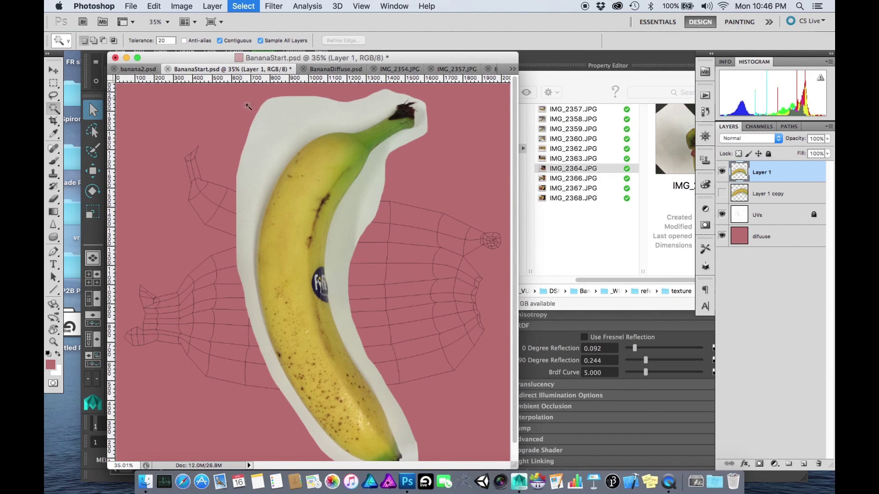
left_click(273, 182)
left_click(273, 185)
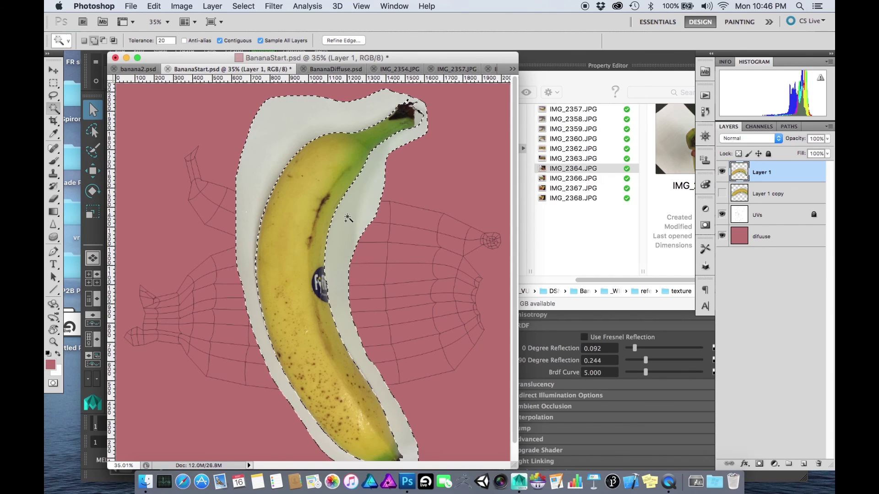
key("Delete")
key("super+d")
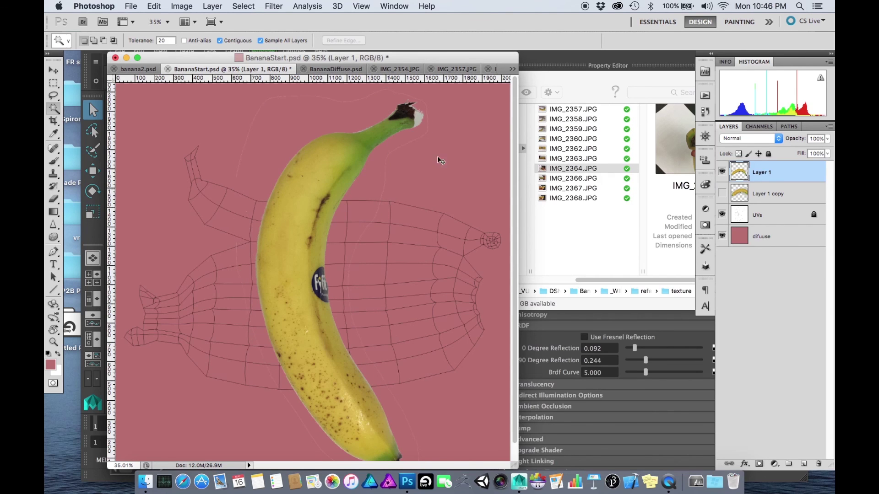
Step: Set the Eraser's opacity to 100% and erase the leftover white by the stem and the faint outline around the banana
key("e")
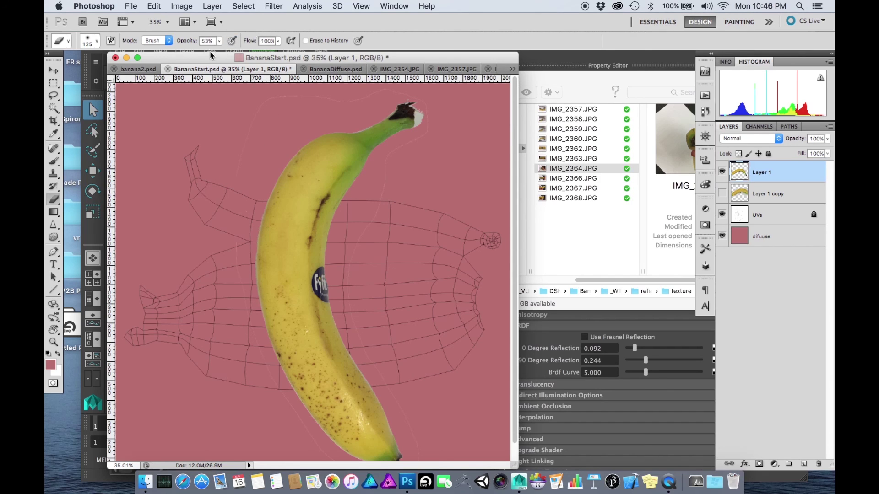
left_click(219, 41)
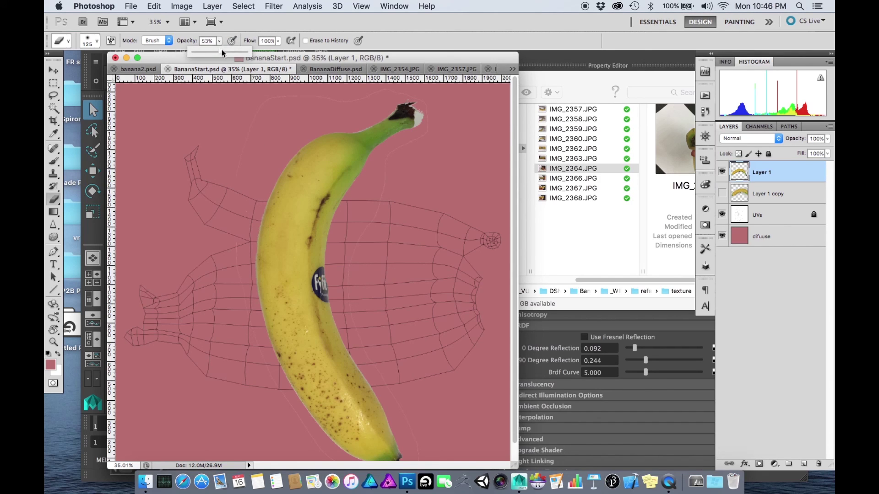
left_click(246, 178)
mouse_move(435, 101)
left_mouse_down()
mouse_move(429, 148)
mouse_move(417, 141)
left_mouse_up()
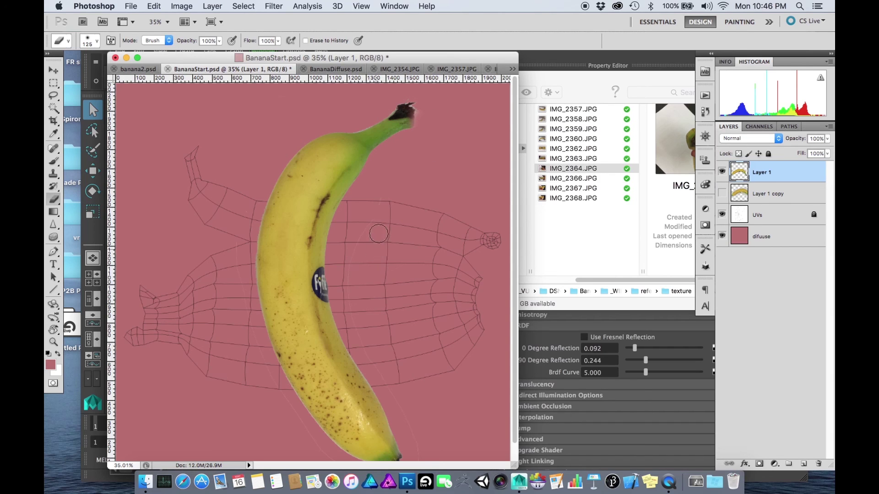
mouse_move(380, 206)
left_mouse_down()
mouse_move(353, 282)
mouse_move(375, 369)
mouse_move(403, 318)
left_mouse_up()
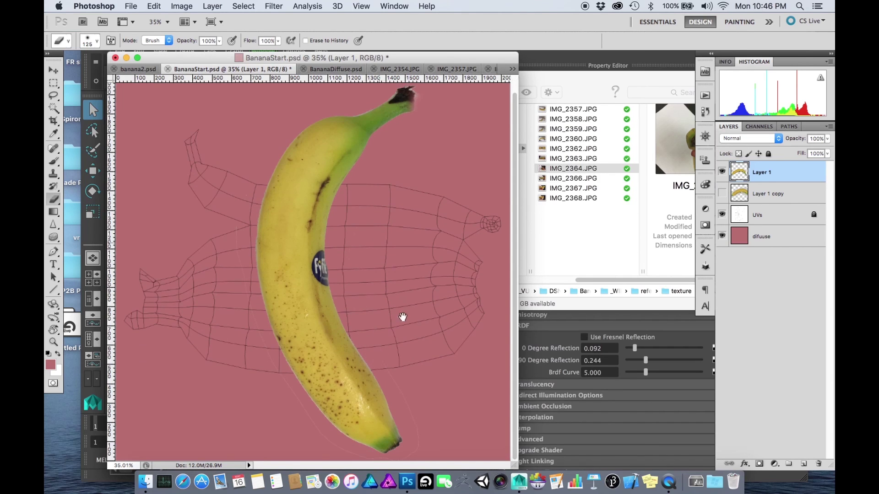
mouse_move(388, 356)
left_mouse_down()
mouse_move(408, 417)
mouse_move(404, 464)
mouse_move(342, 461)
mouse_move(298, 404)
mouse_move(240, 296)
mouse_move(231, 176)
mouse_move(221, 169)
left_mouse_up()
Step: Examine the finished diffuse texture in BananaDiffuse.psd as a reference and return to BananaStart.psd
left_click(321, 72)
left_click(351, 248, "alt")
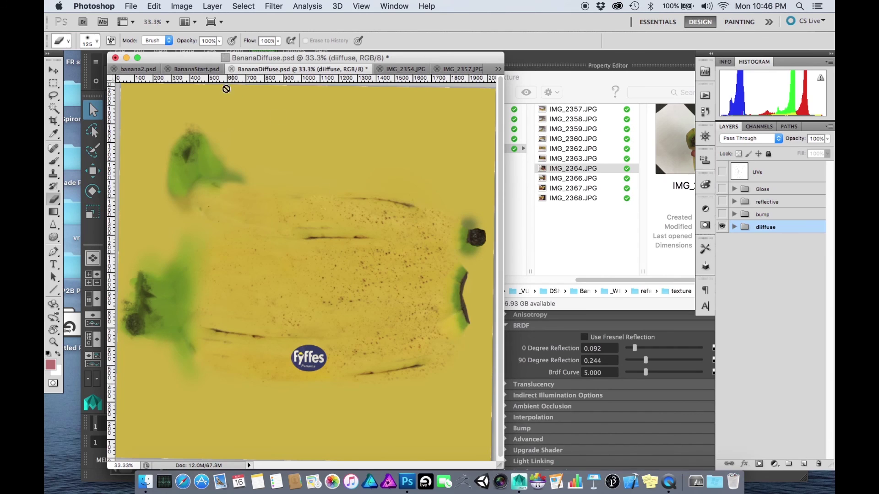
left_click(208, 72)
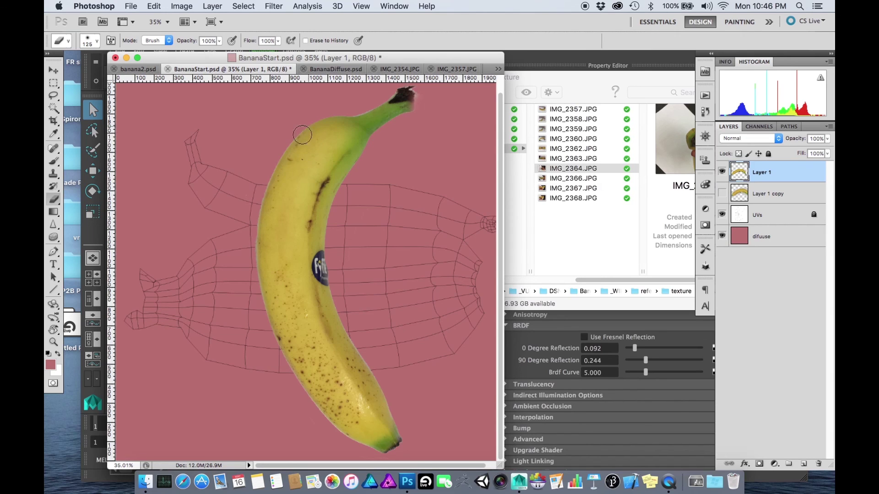
left_click_drag(233, 209, 228, 207)
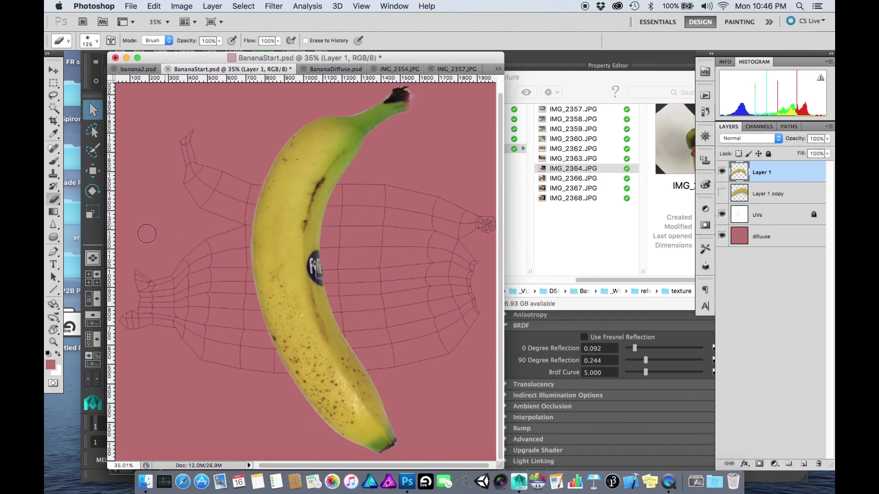
Step: Lighten the darker shaded areas of the Layer 1 banana using the Dodge tool with the brush size enlarged to 400
left_click(54, 251)
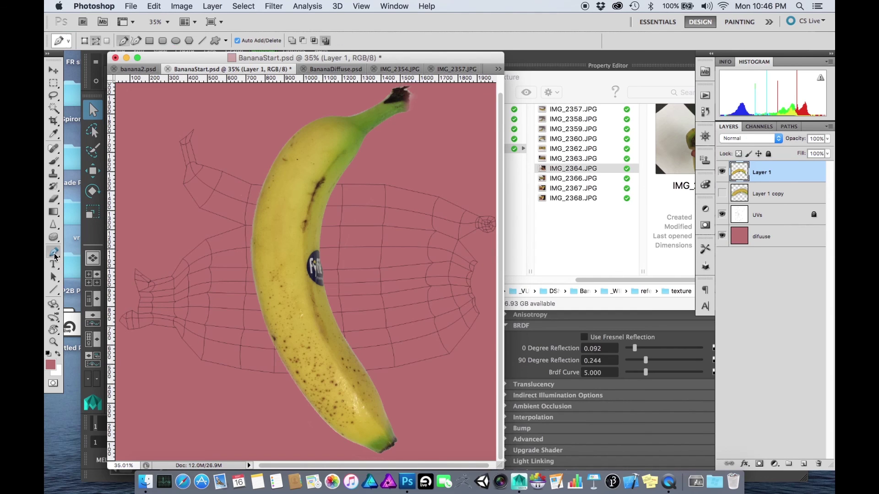
left_click(54, 225)
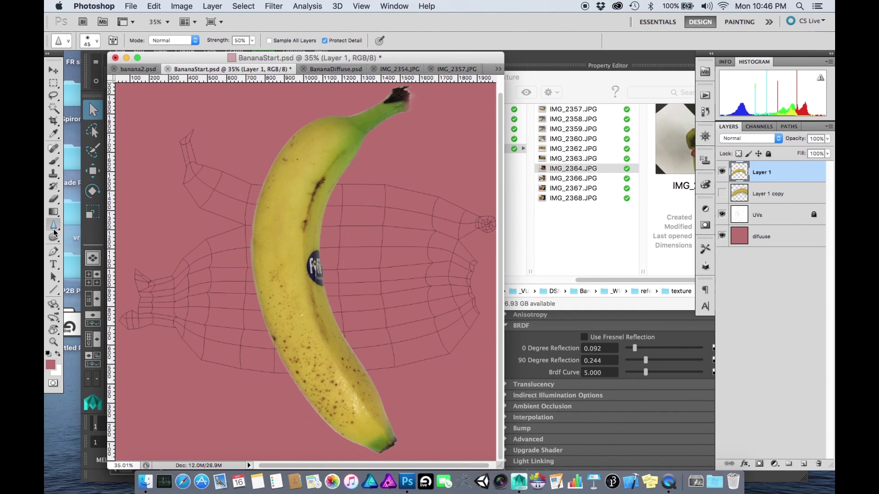
left_click(54, 229)
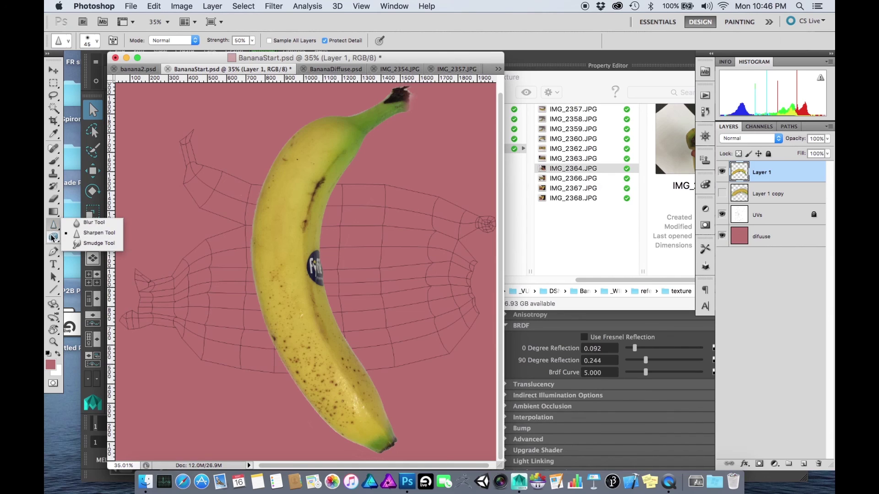
left_click(53, 237)
left_click(53, 237)
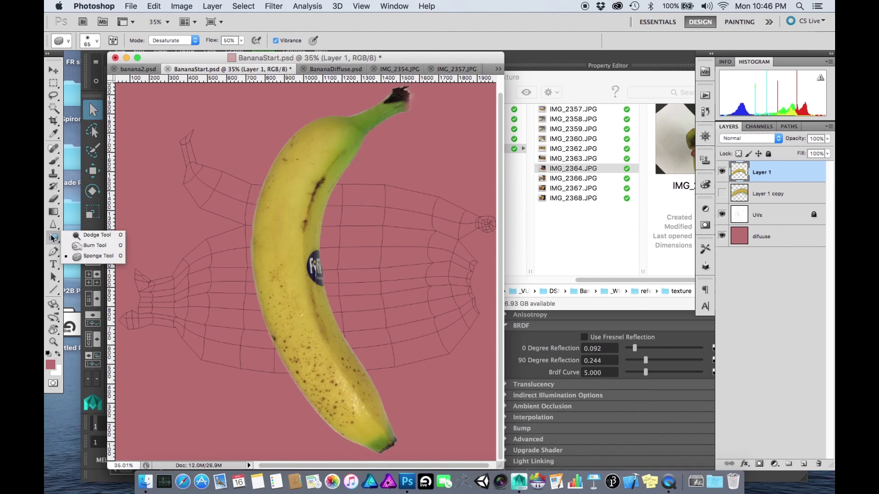
left_click(100, 236)
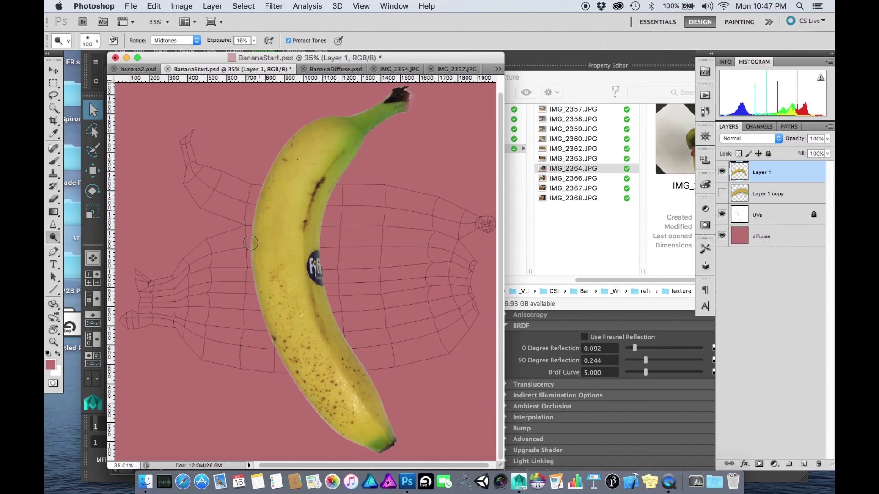
key("bracketright")
key("bracketright")
key("bracketright")
key("bracketright")
key("bracketright")
key("bracketright")
key("bracketright")
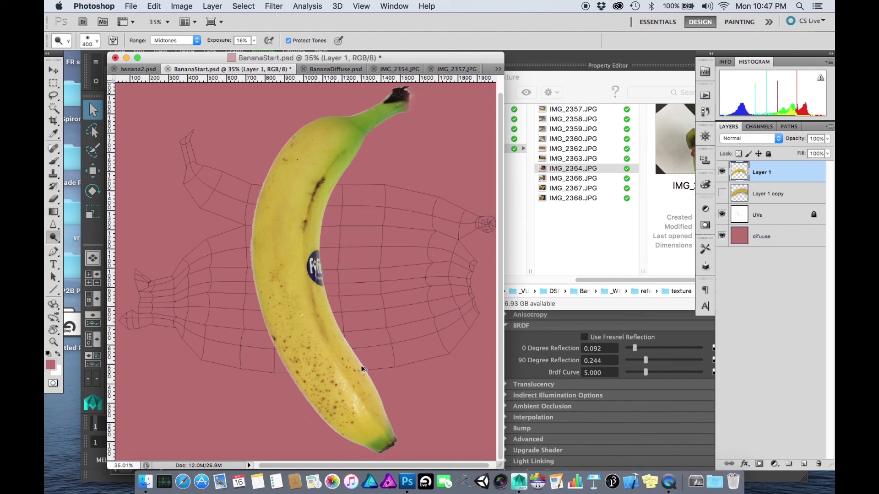
Step: Undo the last Dodge strokes and lighten the Layer 1 banana's shaded edges again with the brush size reduced to 200 and enlarged to 500
key("super+z")
key("super+z")
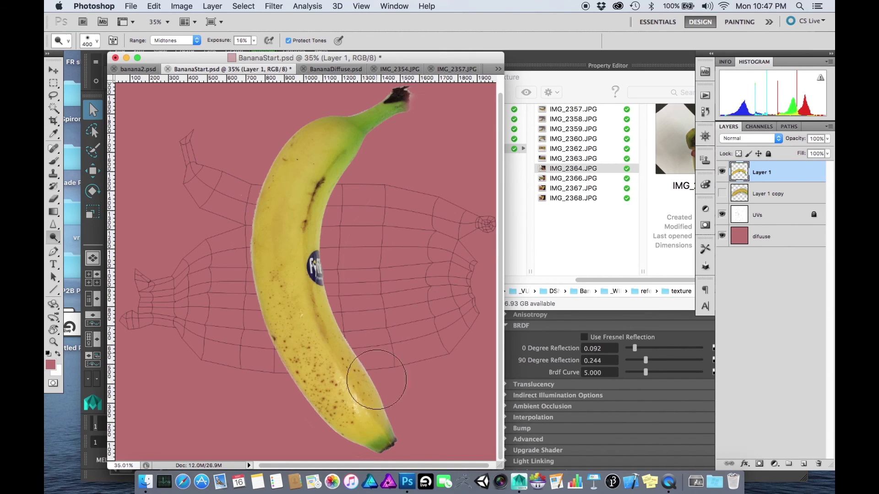
key("bracketleft")
key("bracketleft")
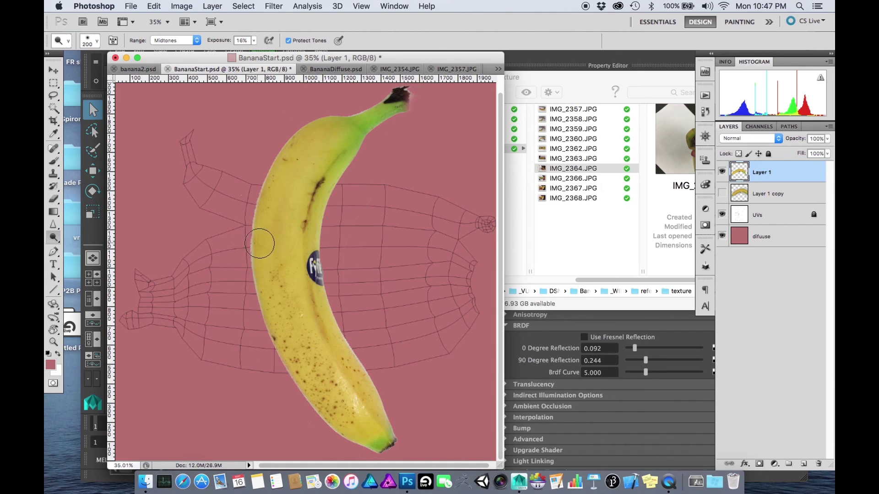
key("bracketright")
key("bracketright")
key("bracketright")
key("bracketright")
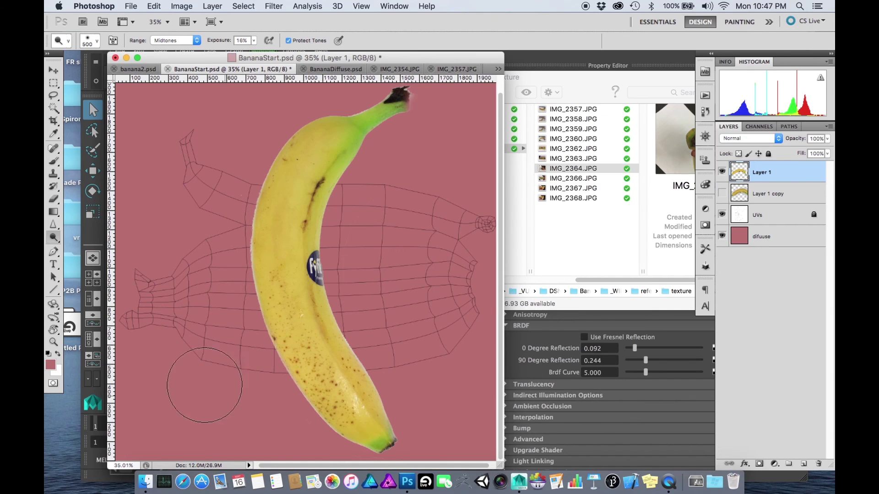
left_click_drag(306, 373, 322, 373)
Step: Sample a yellow from the lower part of the banana and fill the difuuse layer with it
key("i")
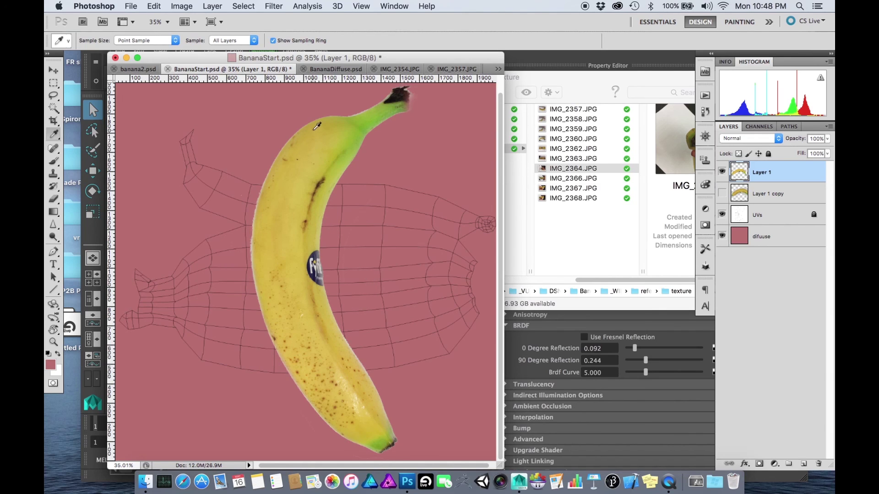
left_click(342, 342)
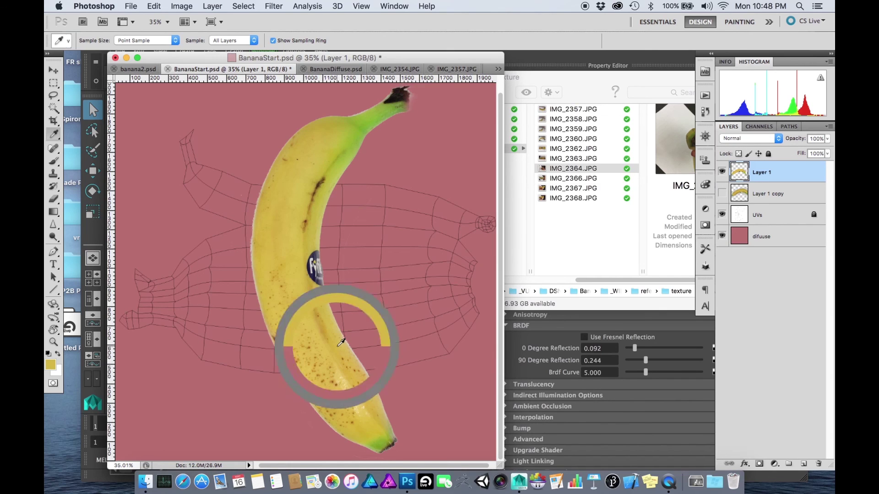
left_click(780, 238)
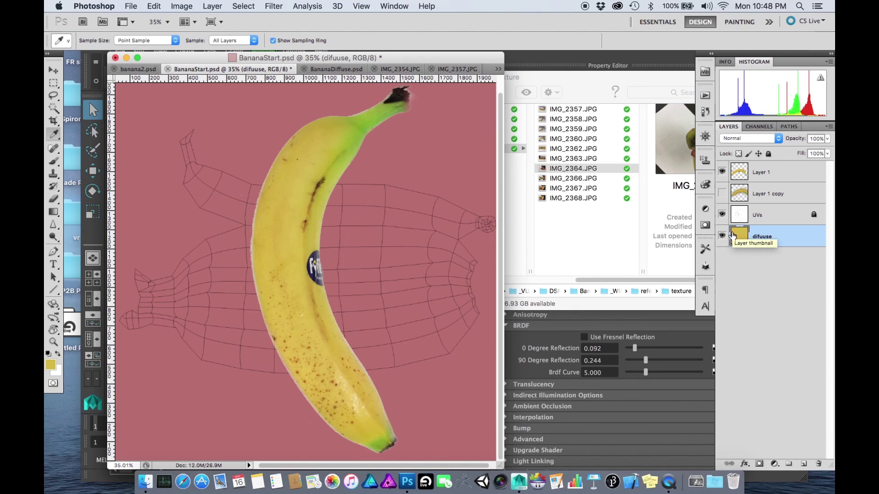
key("alt+BackSpace")
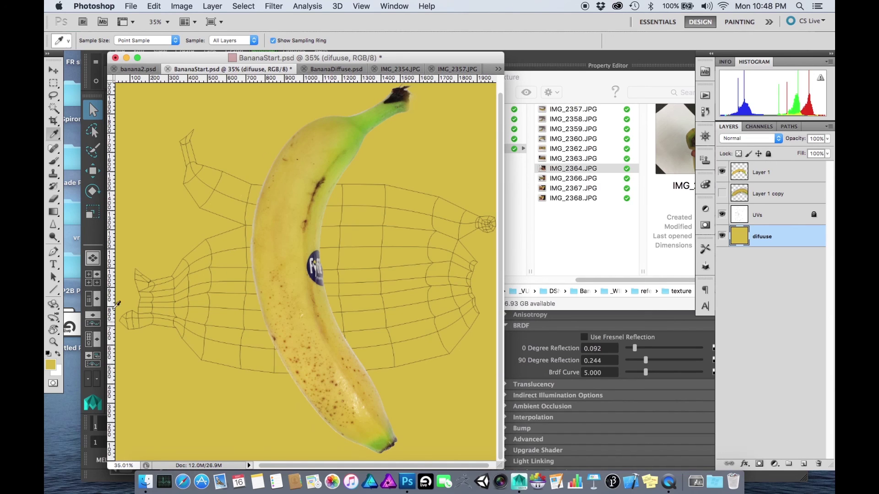
Step: Select Layer 1, set the Brush's blend mode to Lighten and lock the layer's transparent pixels
key("b")
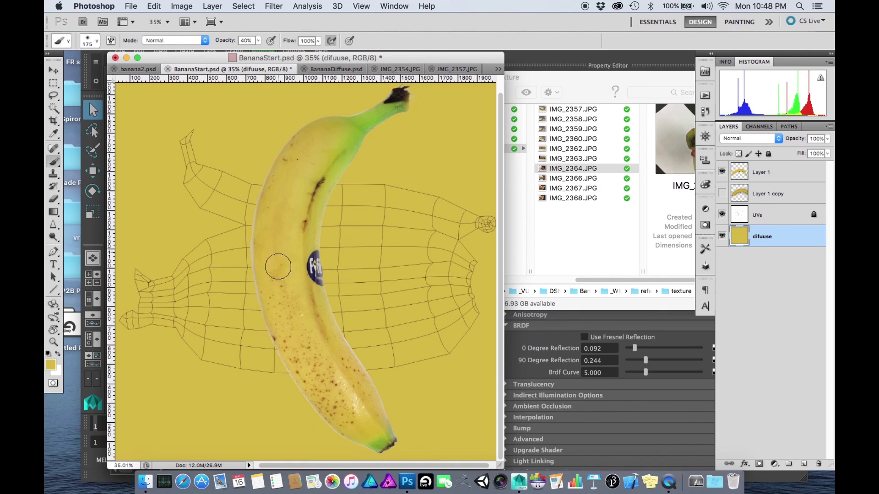
left_click(772, 193)
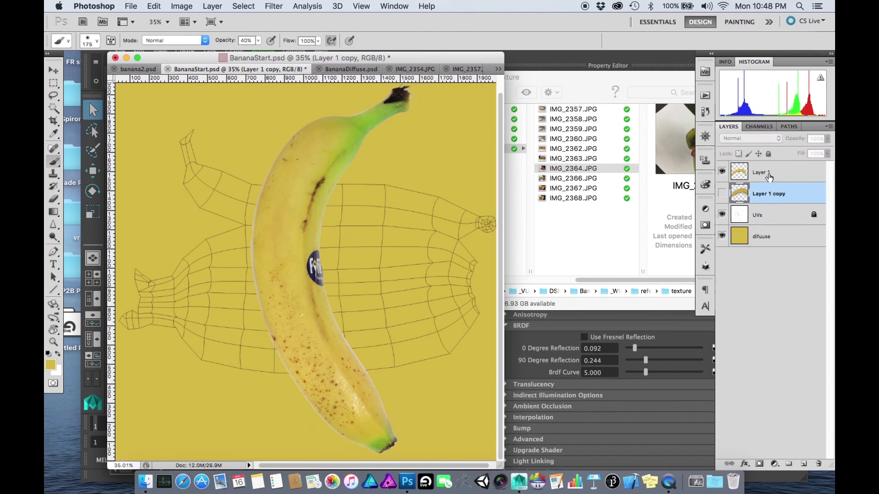
left_click(769, 174)
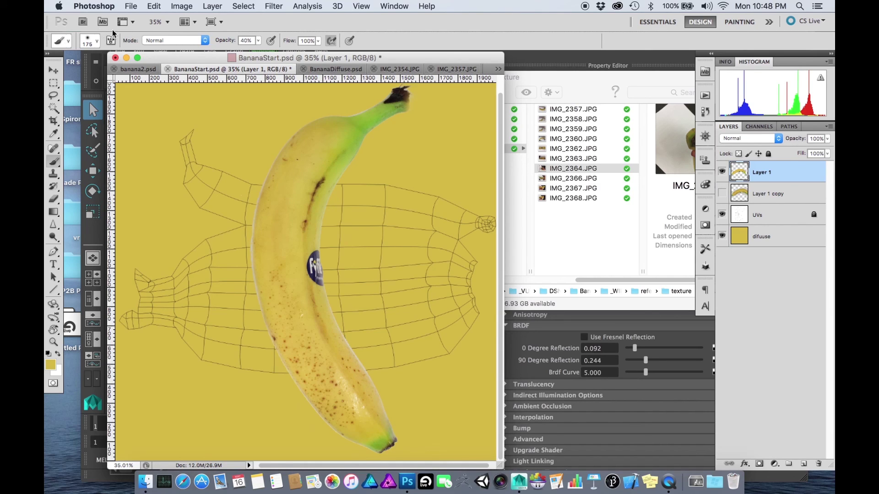
left_click(171, 40)
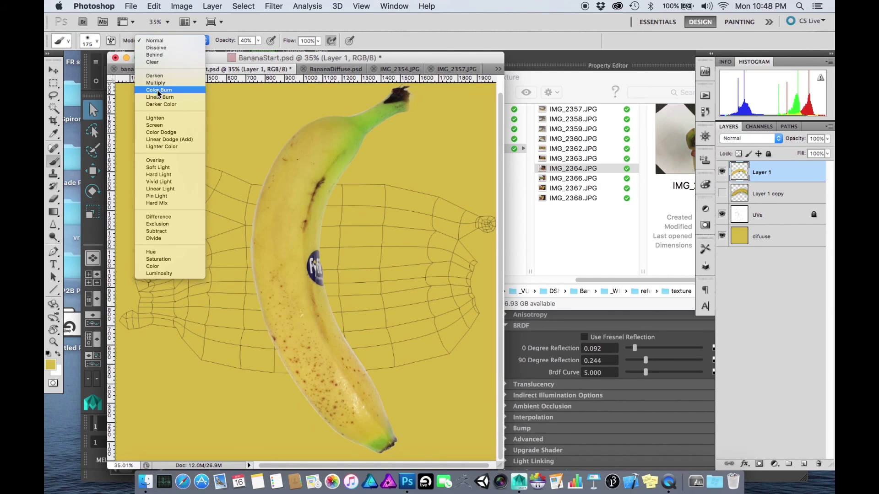
left_click(155, 118)
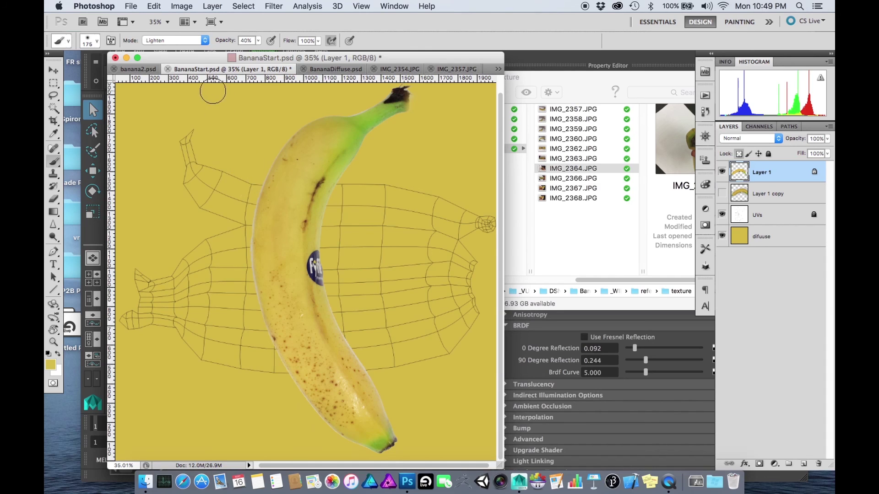
key("x")
mouse_move(221, 211)
left_mouse_down()
mouse_move(277, 227)
mouse_move(302, 216)
mouse_move(243, 207)
mouse_move(320, 213)
mouse_move(289, 183)
left_mouse_up()
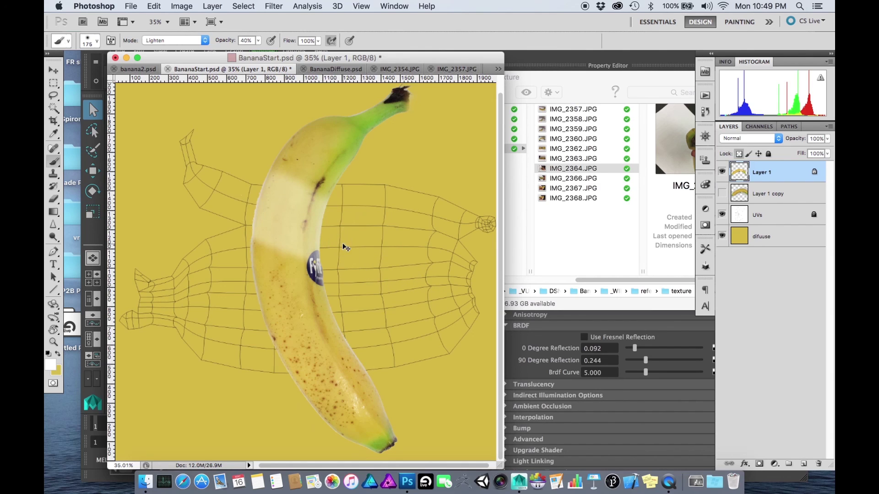
key("super+z")
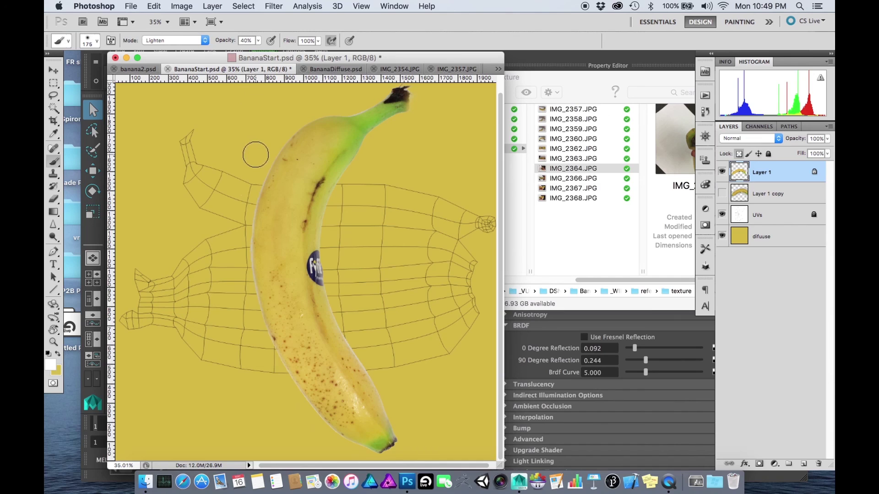
Step: Sample a banana yellow and paint over the Layer 1 banana's darker areas in Lighten mode, undoing the stroke over the dark bruise
left_click(295, 210, "alt")
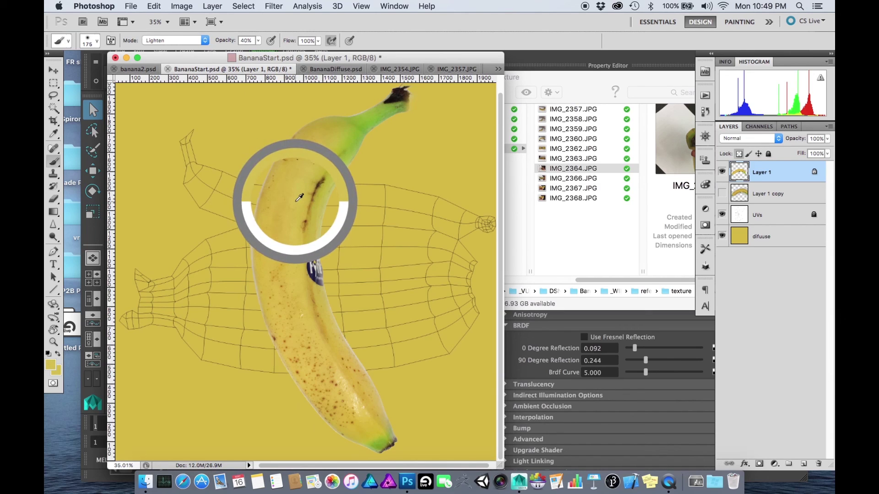
mouse_move(261, 247)
left_mouse_down()
mouse_move(261, 200)
mouse_move(285, 143)
mouse_move(324, 117)
left_mouse_up()
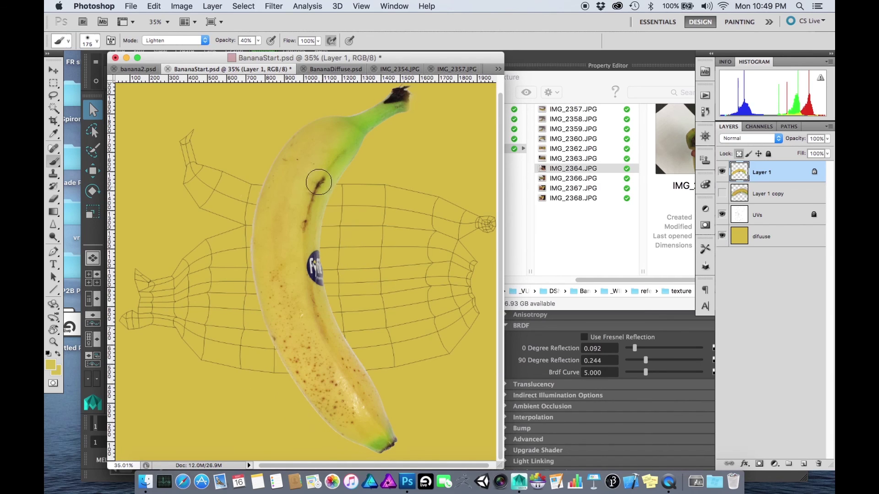
left_click_drag(320, 157, 314, 239)
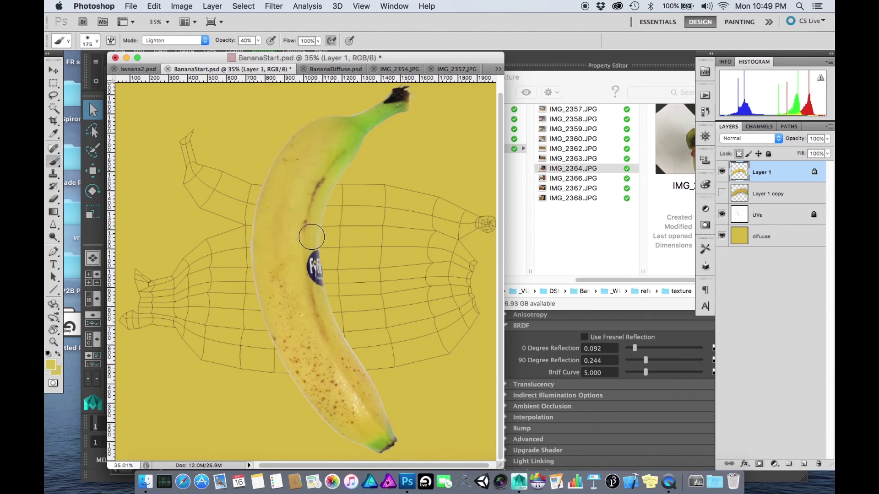
key("super+z")
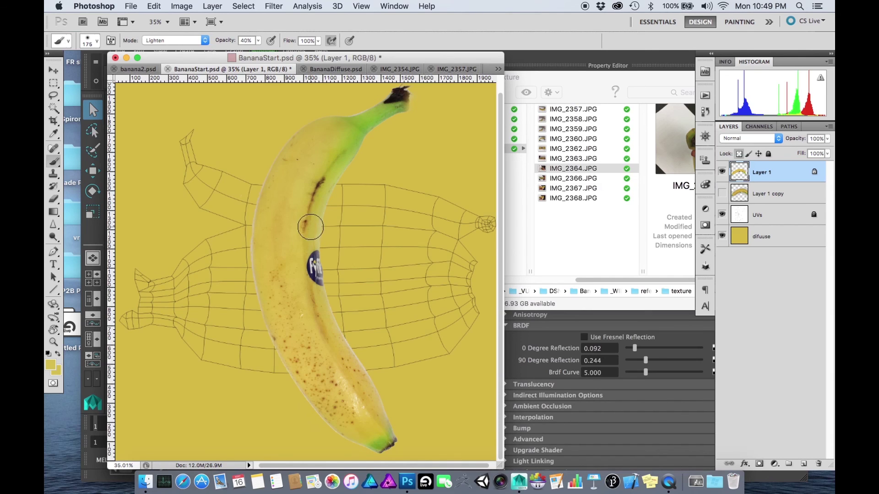
mouse_move(314, 285)
left_mouse_down()
mouse_move(324, 328)
mouse_move(398, 420)
left_mouse_up()
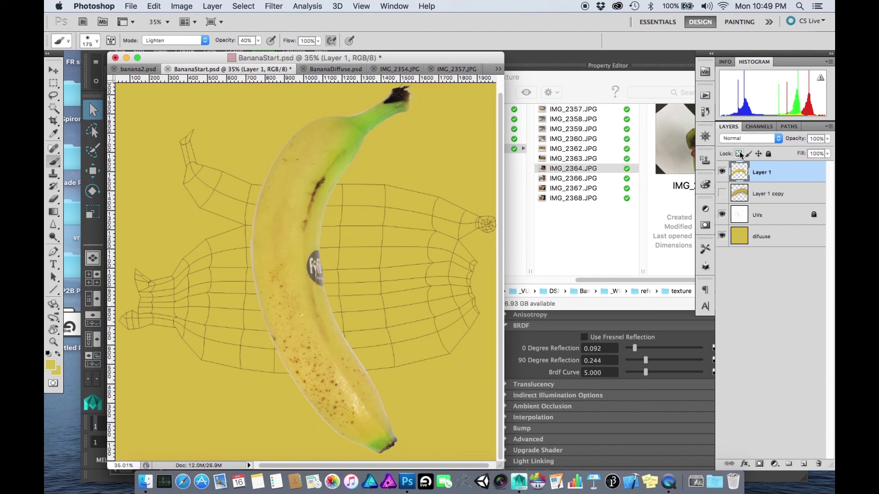
Step: Unlock Layer 1's transparent pixels and erase the banana's outer and inner edges so they blend into the yellow background
key("e")
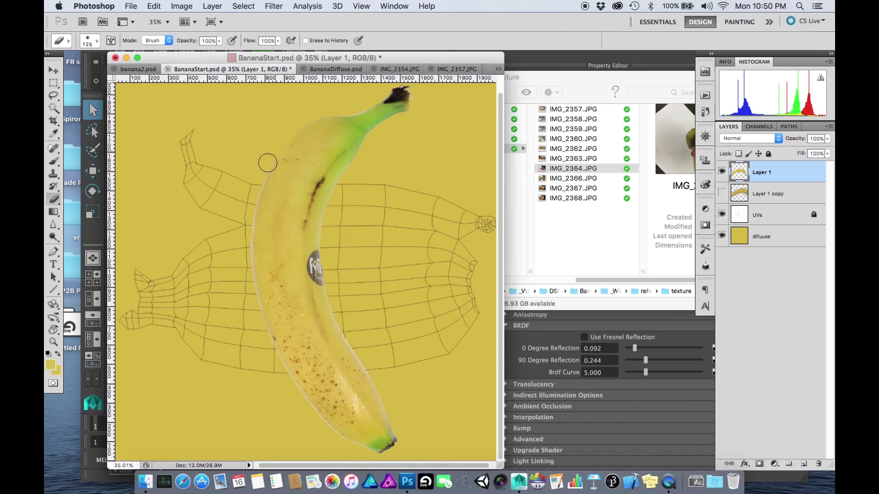
mouse_move(244, 213)
left_mouse_down()
mouse_move(247, 200)
mouse_move(239, 255)
mouse_move(249, 205)
mouse_move(248, 295)
mouse_move(248, 277)
mouse_move(261, 335)
mouse_move(257, 298)
mouse_move(274, 366)
mouse_move(267, 344)
mouse_move(291, 390)
mouse_move(280, 381)
mouse_move(291, 381)
mouse_move(362, 454)
left_mouse_up()
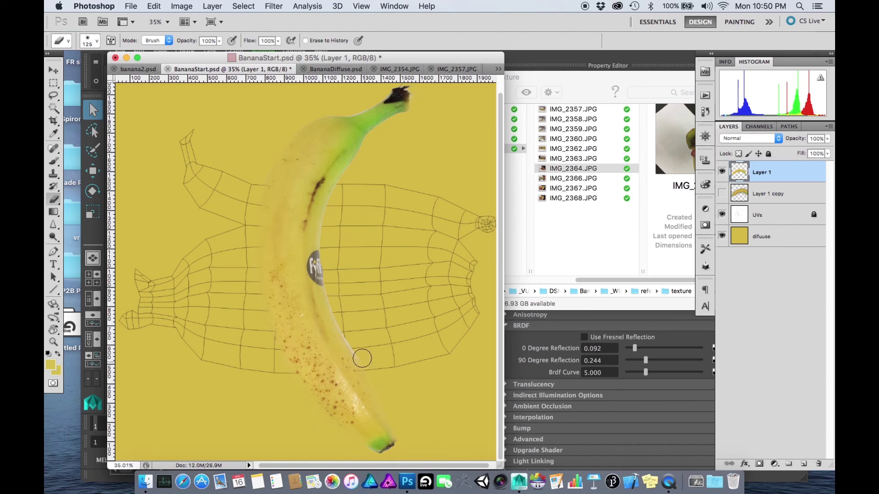
mouse_move(335, 299)
left_mouse_down()
mouse_move(318, 268)
mouse_move(336, 203)
left_mouse_up()
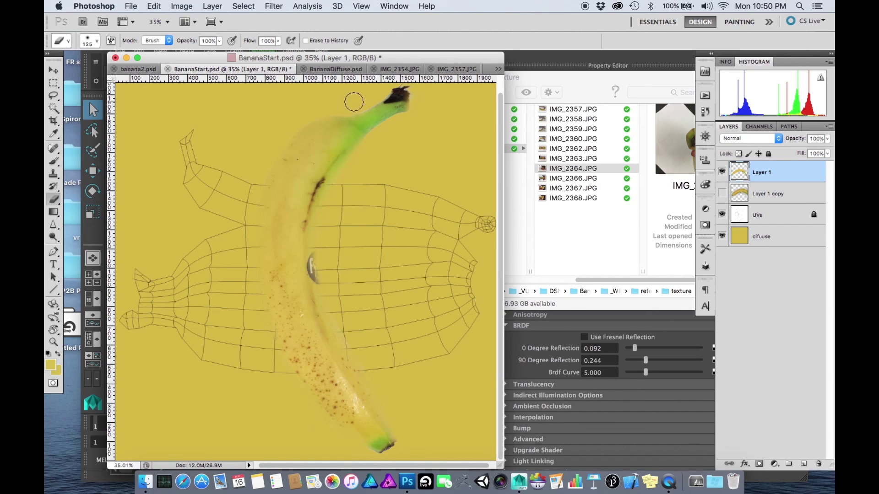
Step: Reduce the Eraser size to 80 and erase the edges around the stem and the remaining sticker
key("bracketleft")
key("bracketleft")
mouse_move(378, 101)
left_mouse_down()
mouse_move(398, 86)
mouse_move(415, 94)
left_mouse_up()
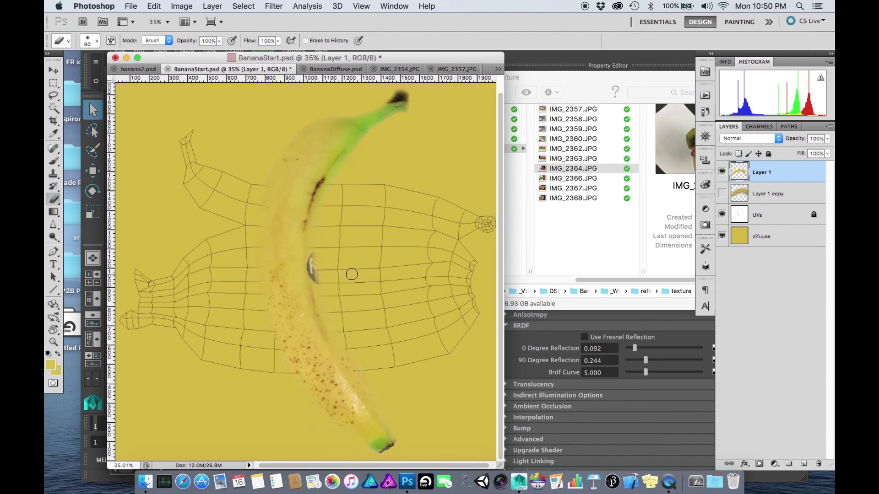
left_click_drag(314, 265, 313, 260)
left_click_drag(280, 285, 268, 265)
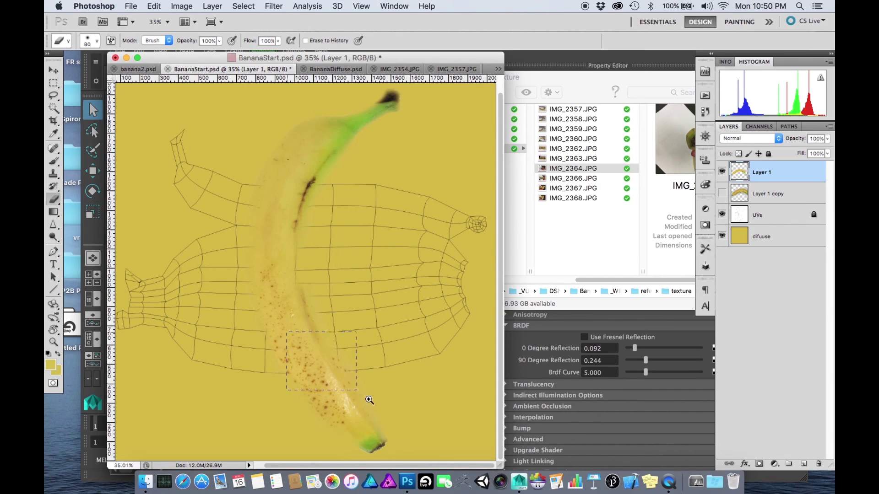
Step: Lock Layer 1's transparent pixels and set the Brush's blend mode to Darken for work on the banana's lower half
left_click_drag(369, 400, 370, 401)
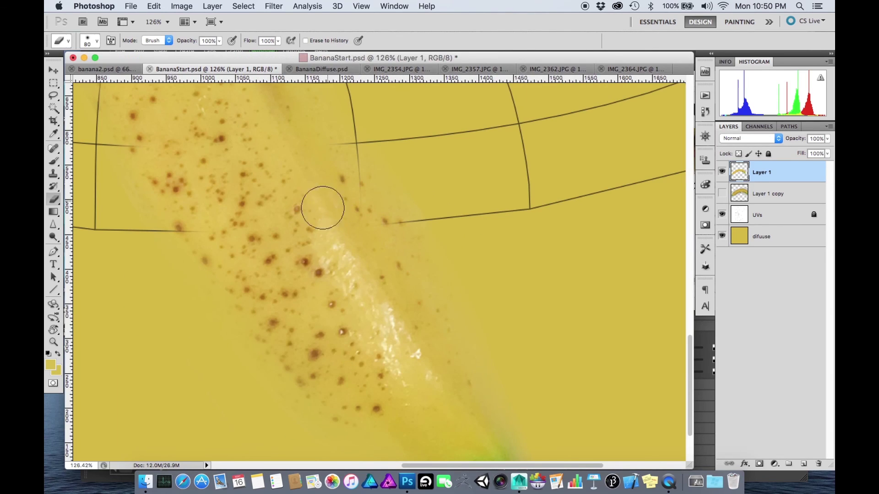
left_click(310, 275, "alt")
left_click(310, 275, "alt")
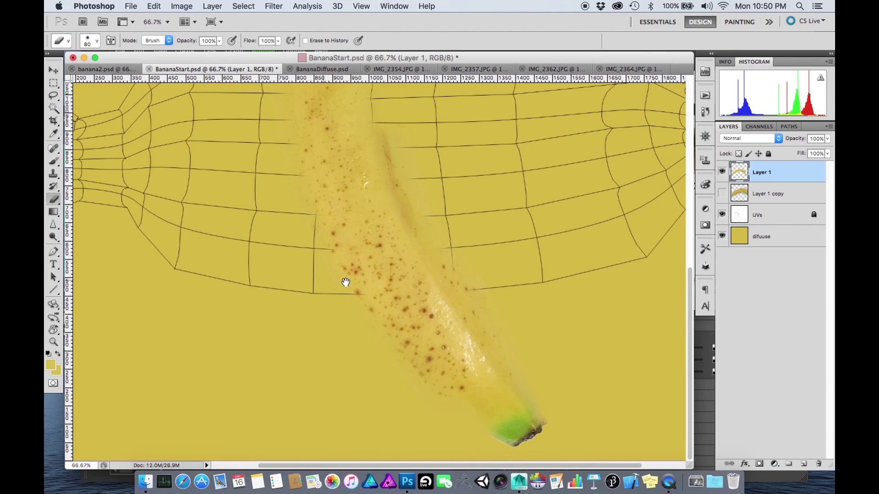
left_click_drag(411, 278, 349, 279)
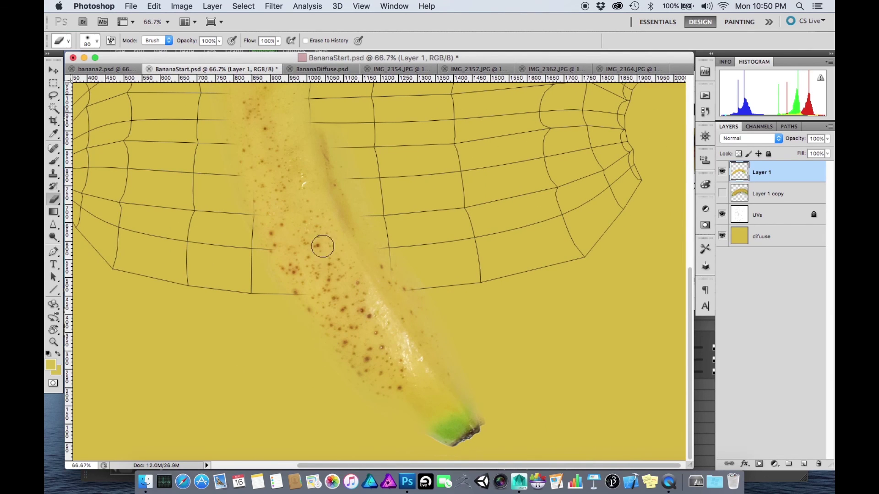
left_click_drag(283, 265, 278, 268)
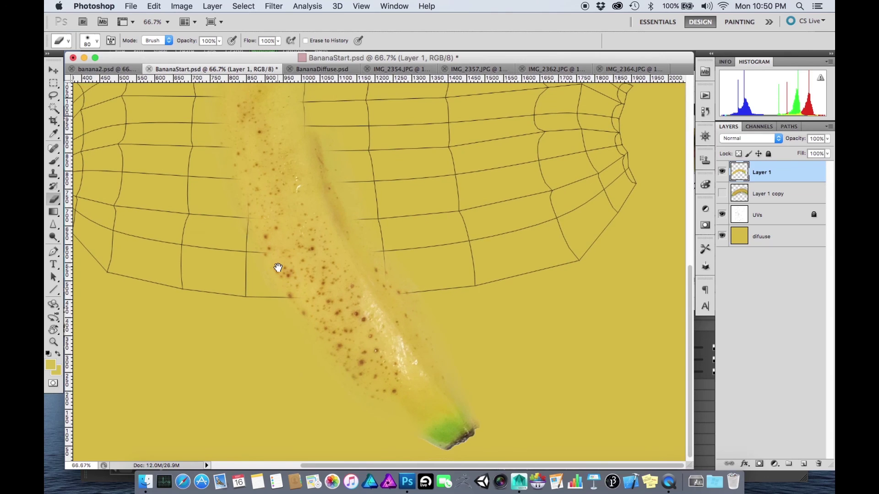
key("b")
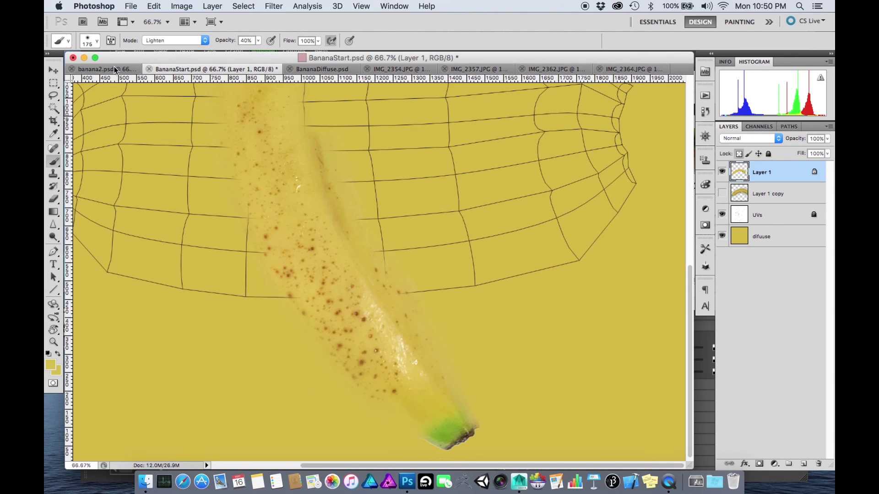
left_click(173, 40)
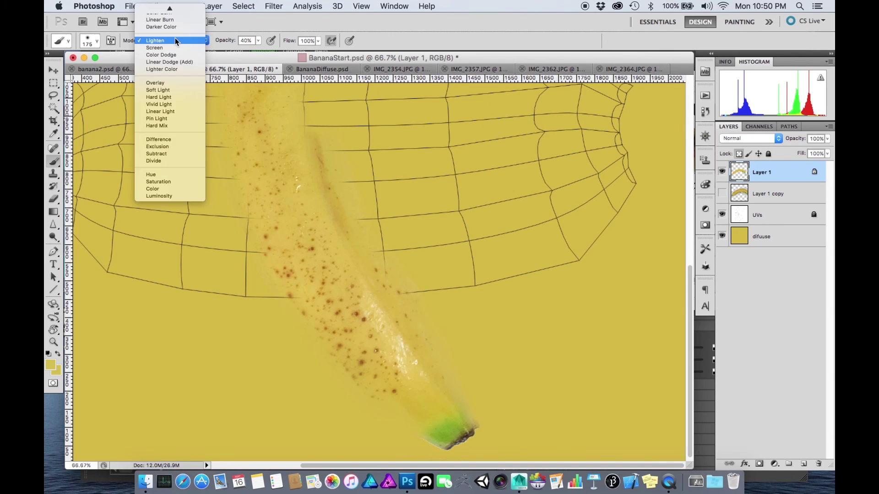
mouse_move(160, 2)
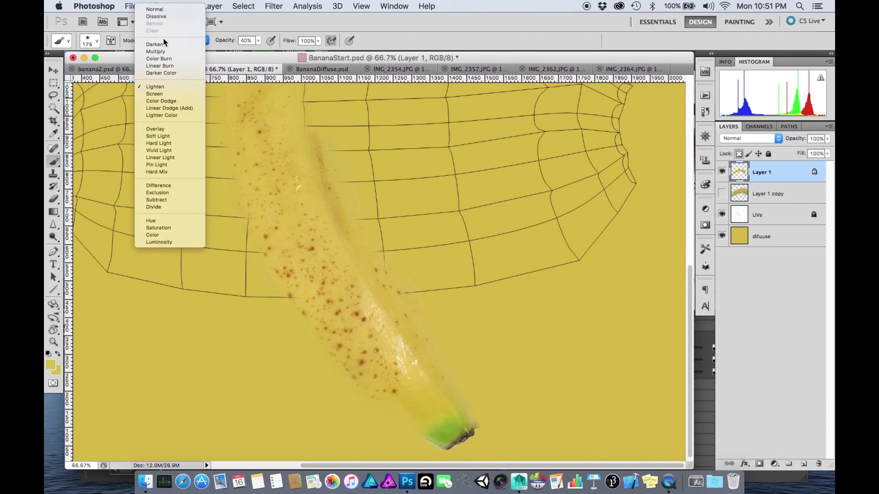
left_click(162, 44)
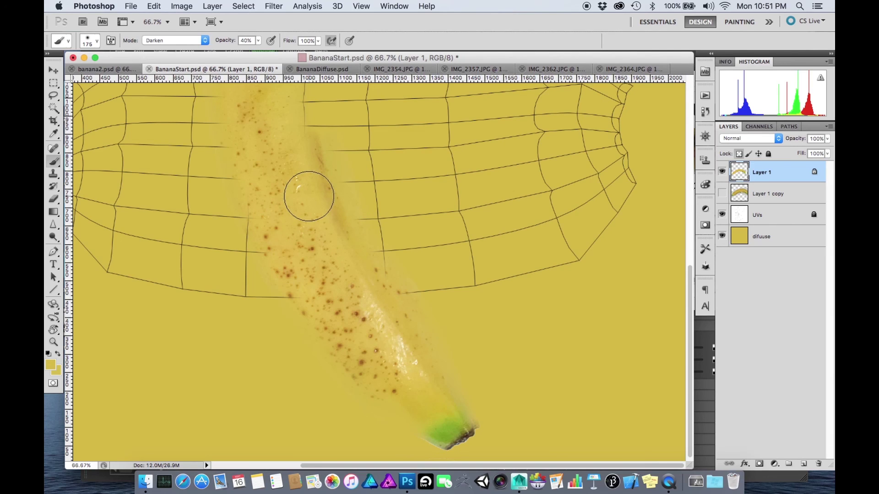
Step: Paint out the white highlights on the banana's lower half in Darken mode with the brush size reduced to 50
key("bracketleft")
key("bracketleft")
key("bracketleft")
key("bracketleft")
key("bracketleft")
key("bracketleft")
key("bracketleft")
key("bracketleft")
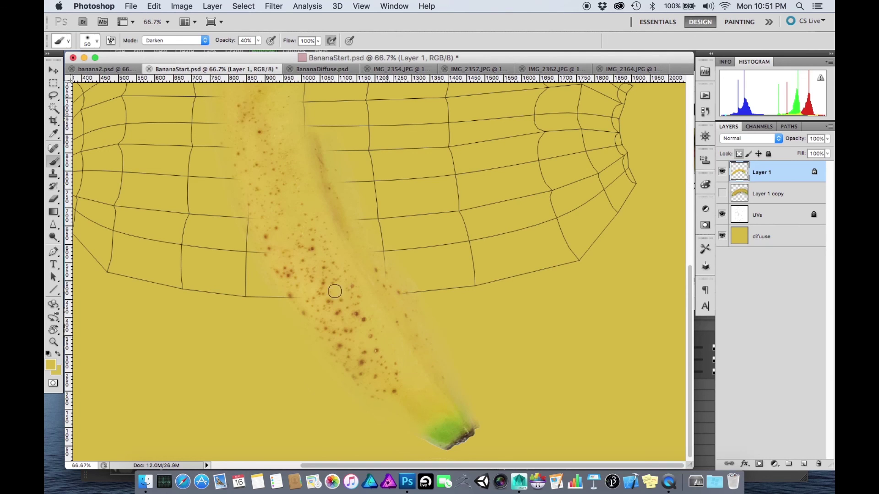
Step: Enlarge the brush to 250 and even out the remaining lighter areas along the banana in Darken mode
left_click_drag(259, 123, 329, 345)
left_click_drag(305, 218, 296, 276)
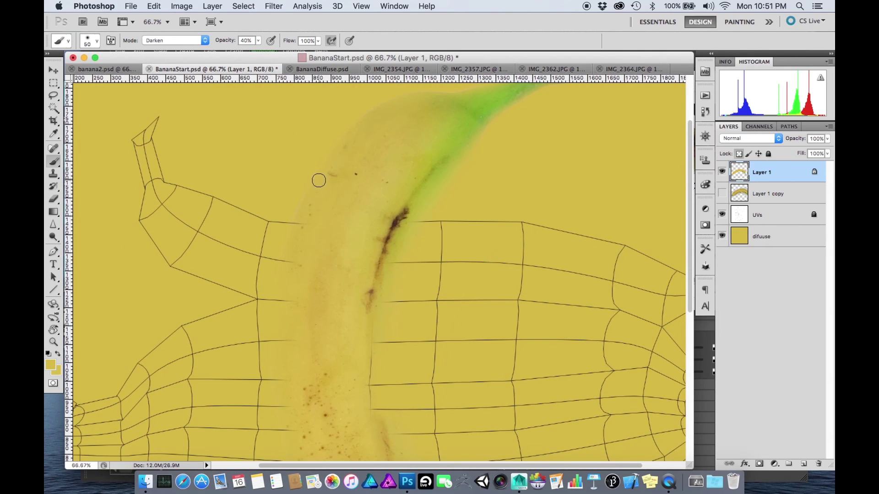
key("bracketright")
key("bracketright")
key("bracketright")
key("bracketright")
key("bracketright")
key("bracketright")
key("bracketright")
key("bracketright")
key("bracketright")
key("bracketright")
left_click_drag(234, 328, 296, 225)
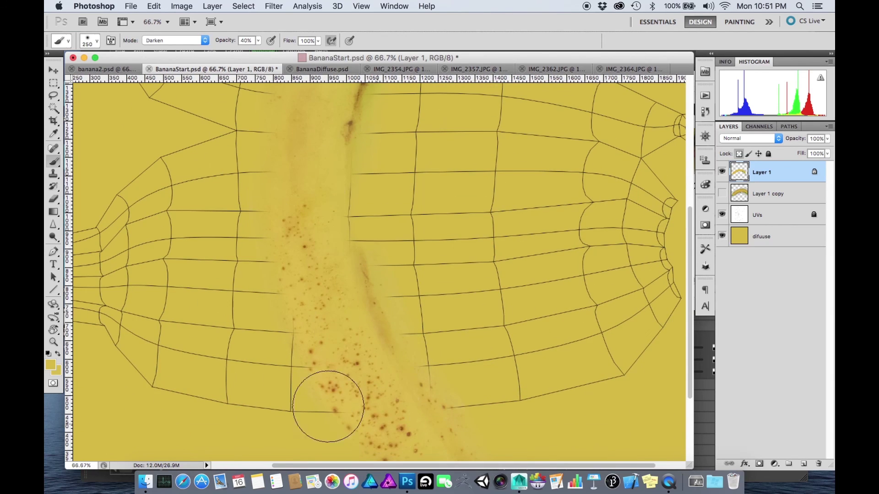
left_click_drag(274, 378, 245, 259)
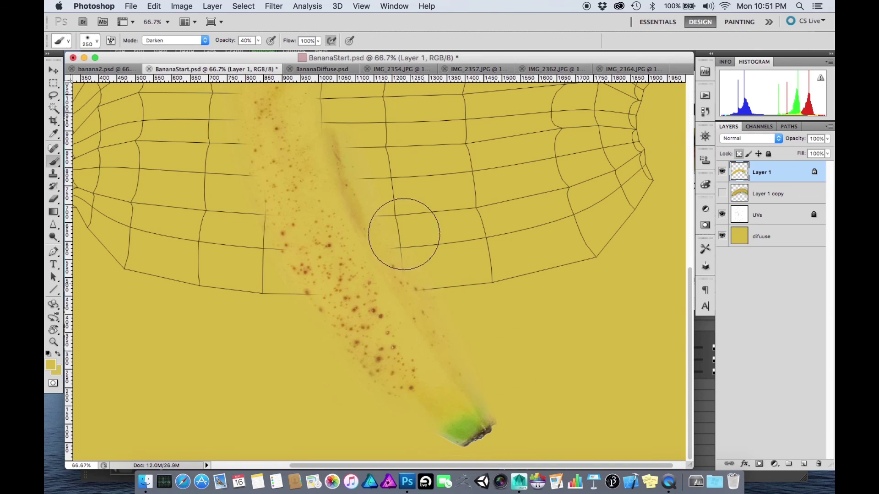
left_click_drag(254, 126, 253, 249)
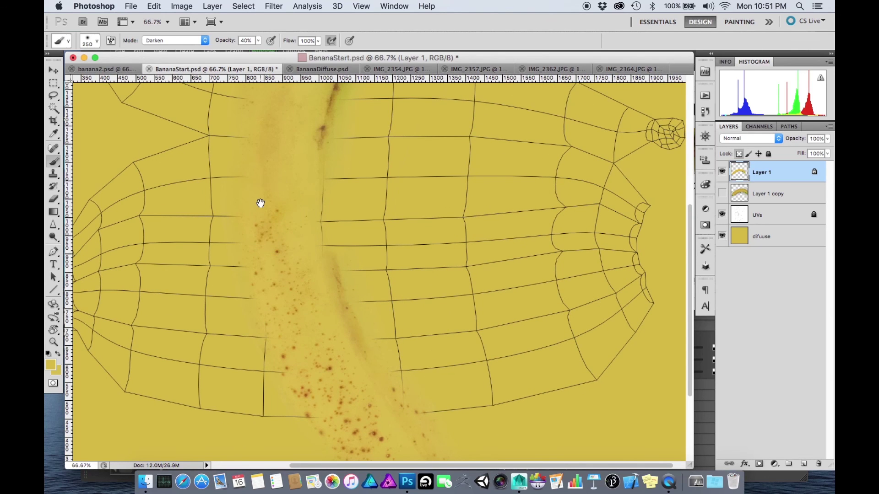
left_click(278, 201, "alt")
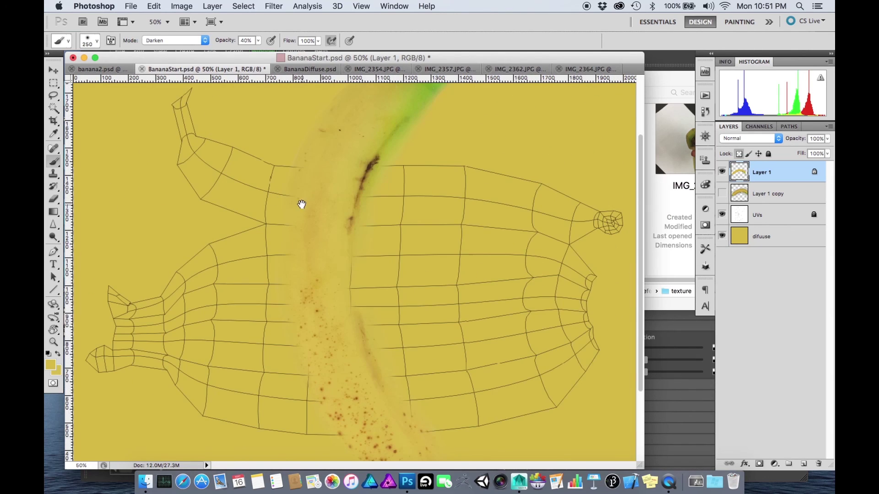
left_click_drag(302, 204, 280, 145)
left_click(306, 238, "alt")
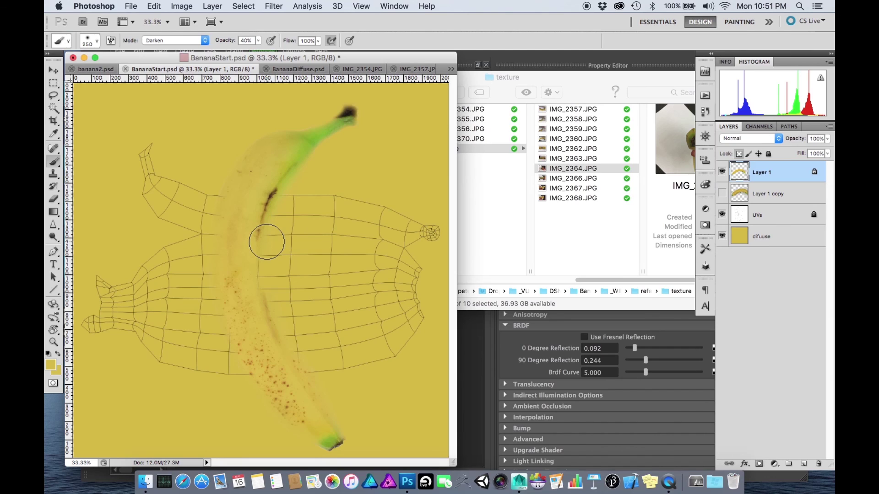
Step: Rename Layer 1 as Banan and move it below the UVs layer
double_click(765, 173)
type("Banan")
key("Return")
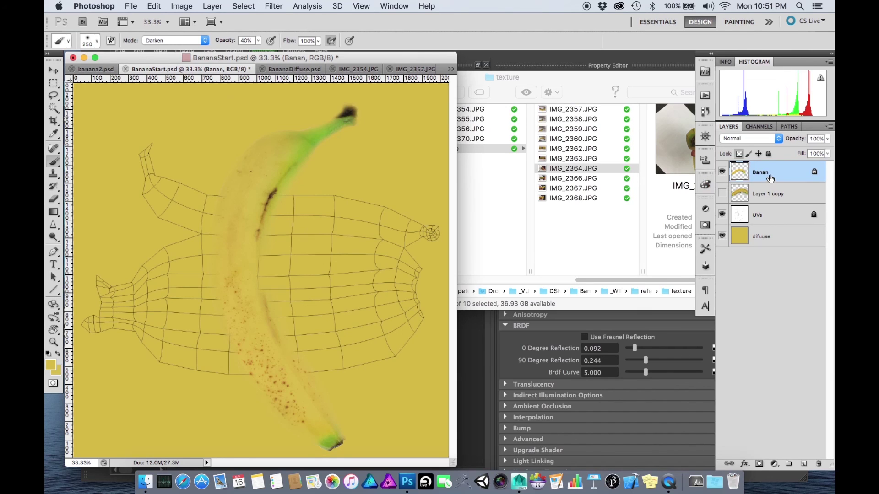
left_click_drag(770, 178, 761, 227)
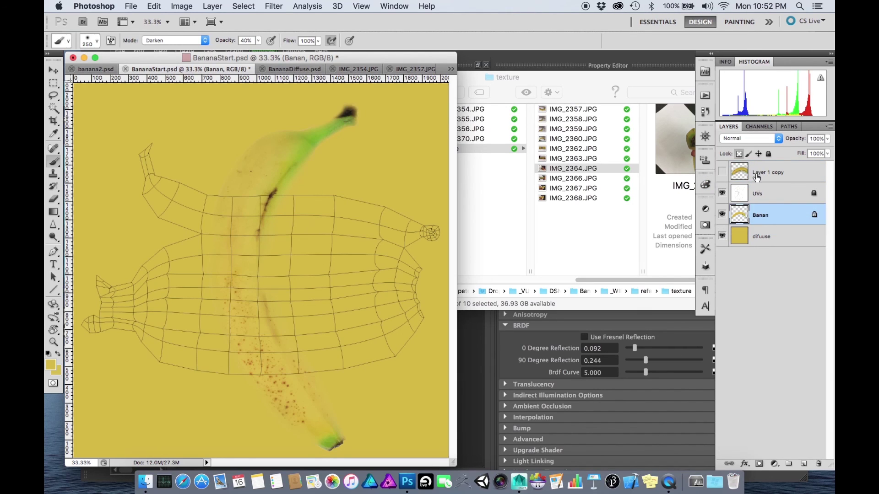
Step: Rename the hidden Layer 1 copy layer as source and delete it
double_click(756, 173)
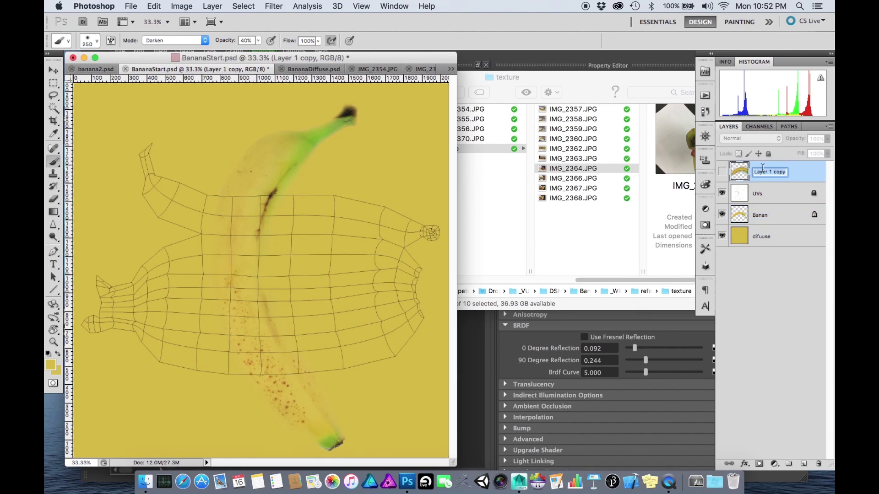
left_click(721, 173)
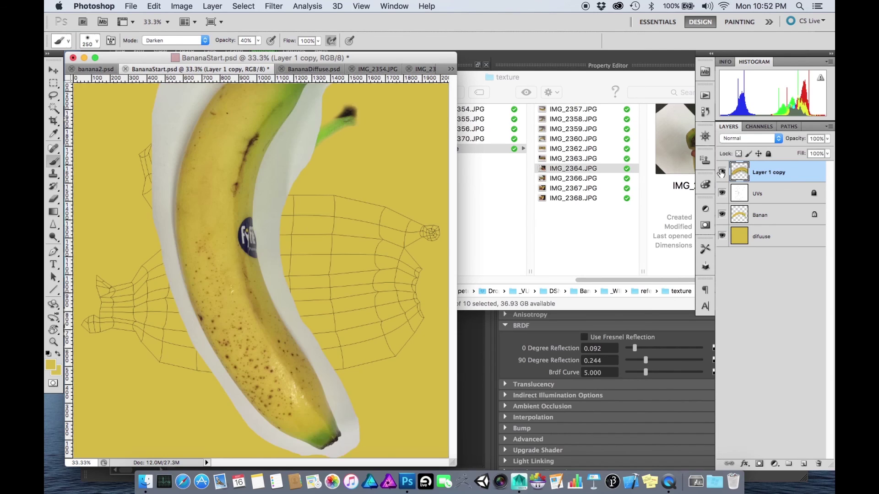
left_click(721, 173)
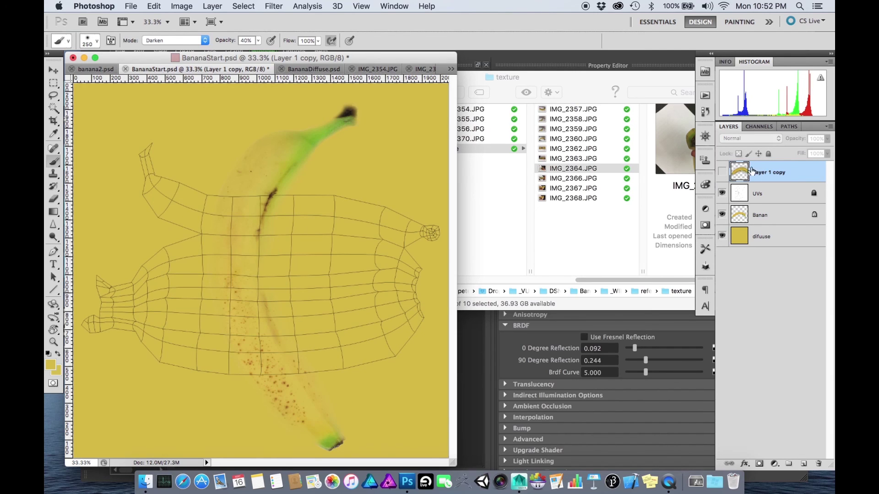
double_click(760, 173)
type("source")
key("Return")
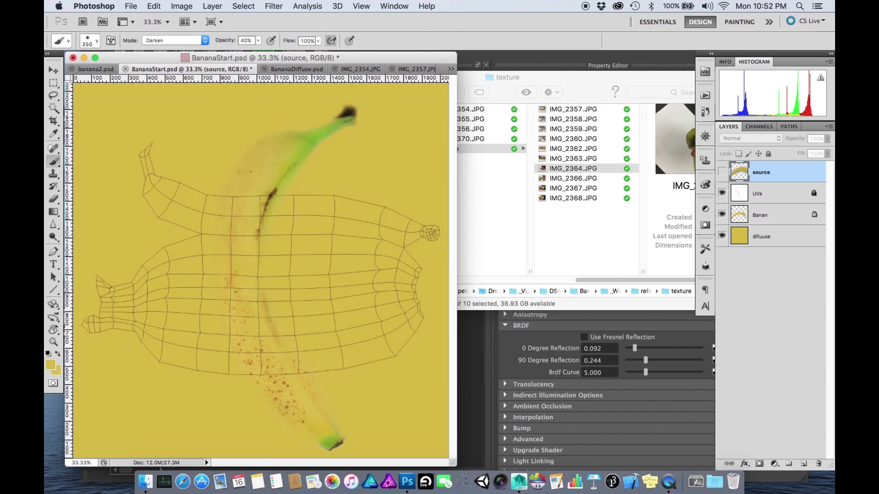
left_click(773, 219)
left_click_drag(740, 179, 819, 464)
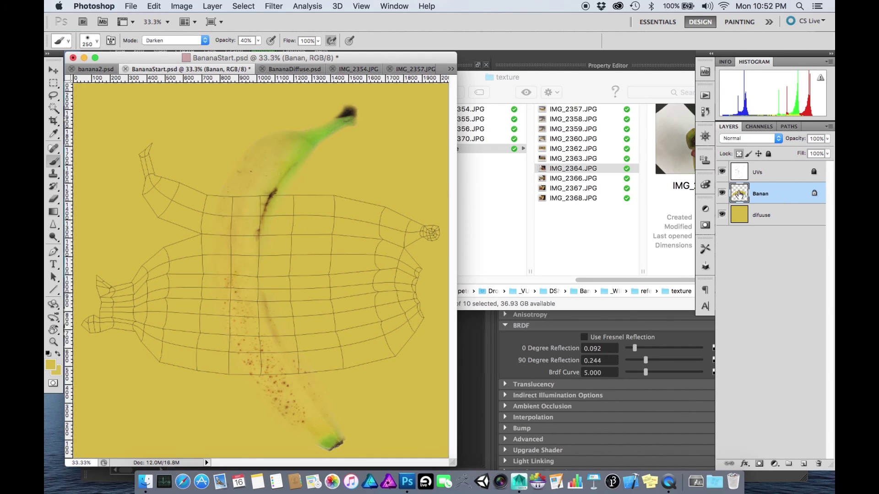
Step: Duplicate the Banan layer, hide the original and rename the hidden original as source
mouse_move(739, 194)
left_mouse_down("alt")
mouse_move(742, 165)
mouse_move(738, 204)
left_mouse_up("alt")
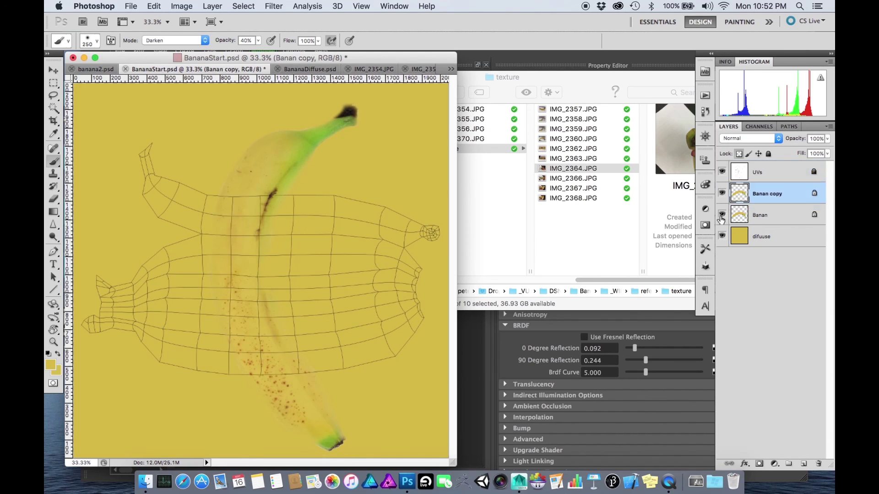
left_click(722, 215)
double_click(756, 216)
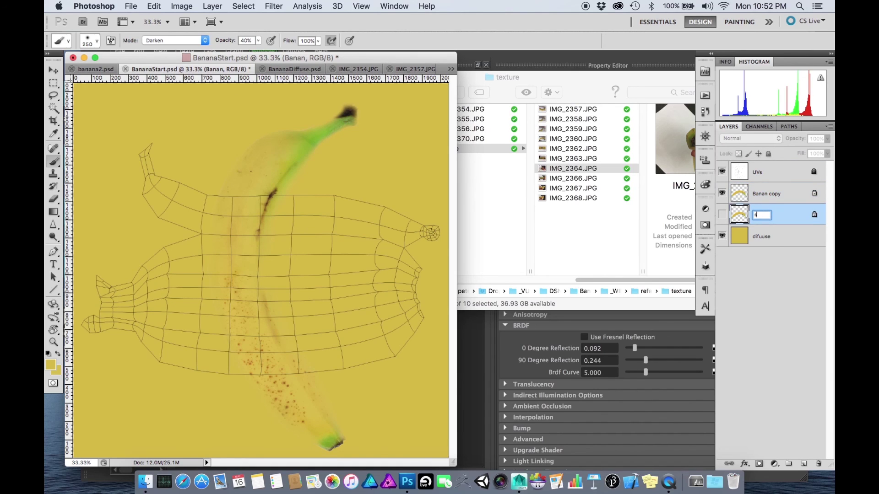
key("Return")
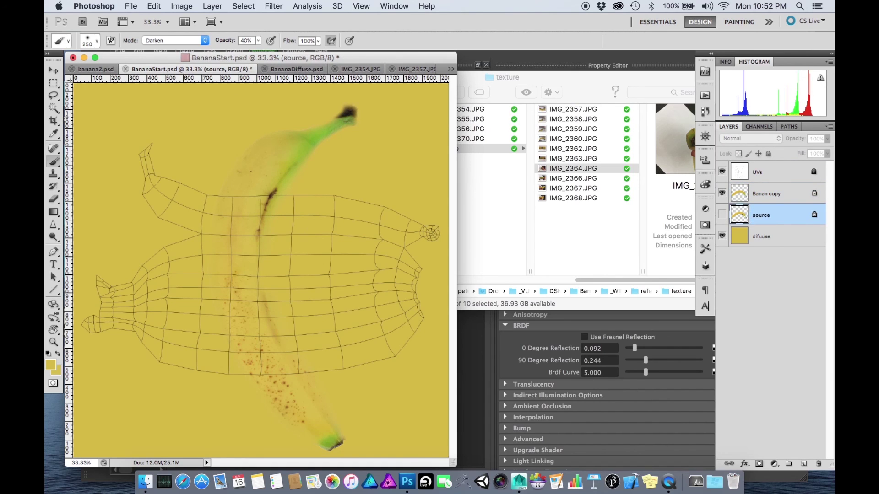
Step: Rename the Banan copy layer as 1
left_click(752, 199)
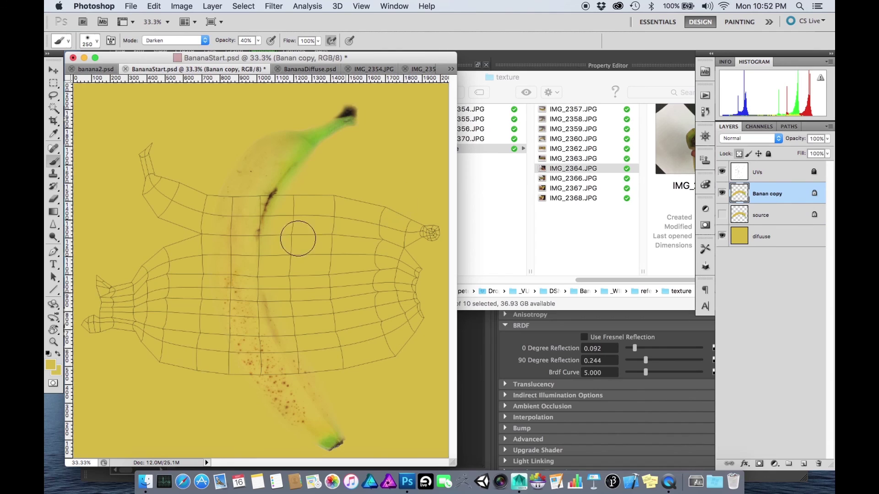
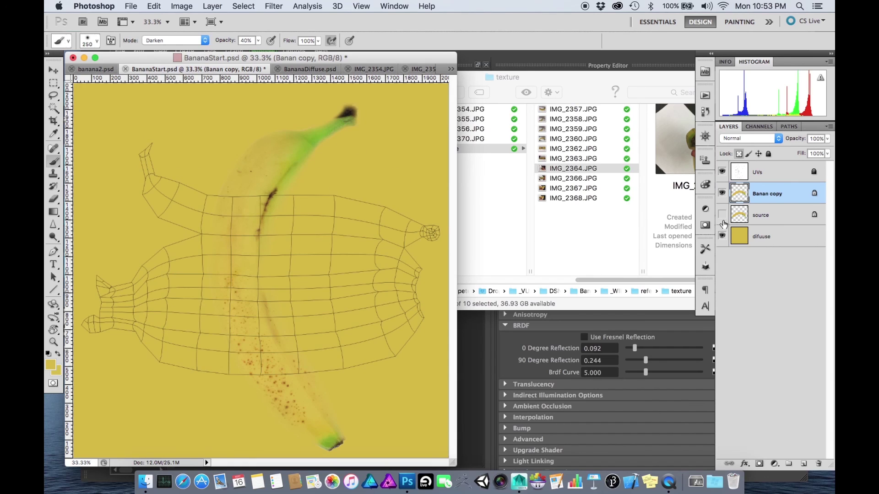
double_click(766, 194)
type("1")
key("Return")
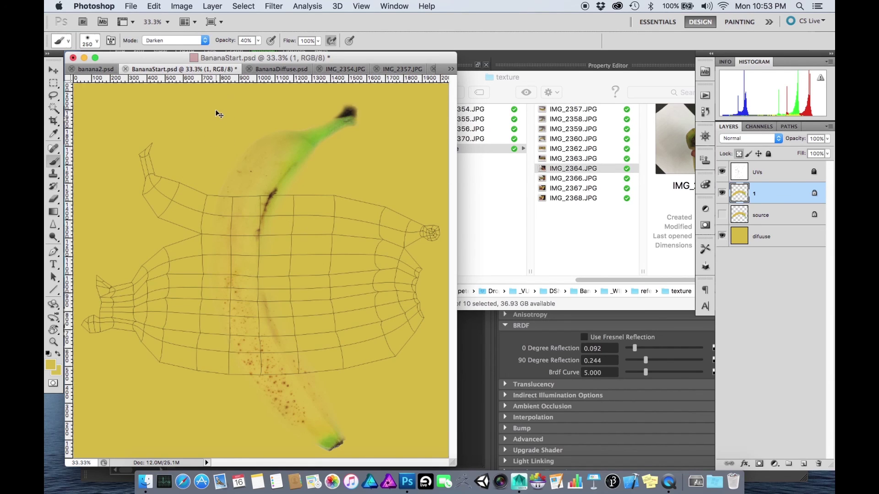
key("super+t")
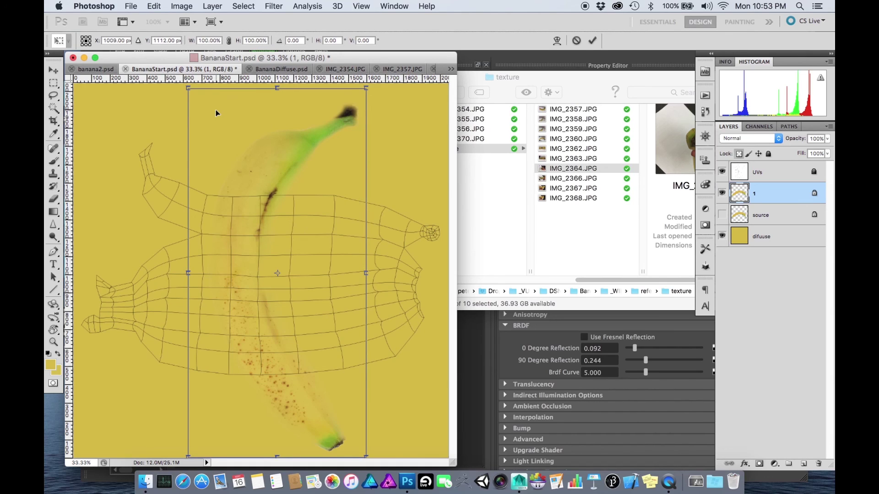
left_click(154, 6)
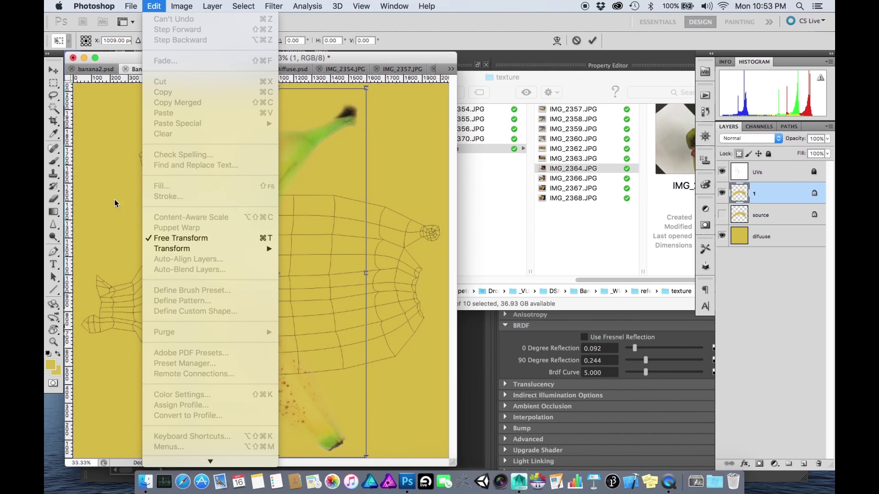
left_click(174, 238)
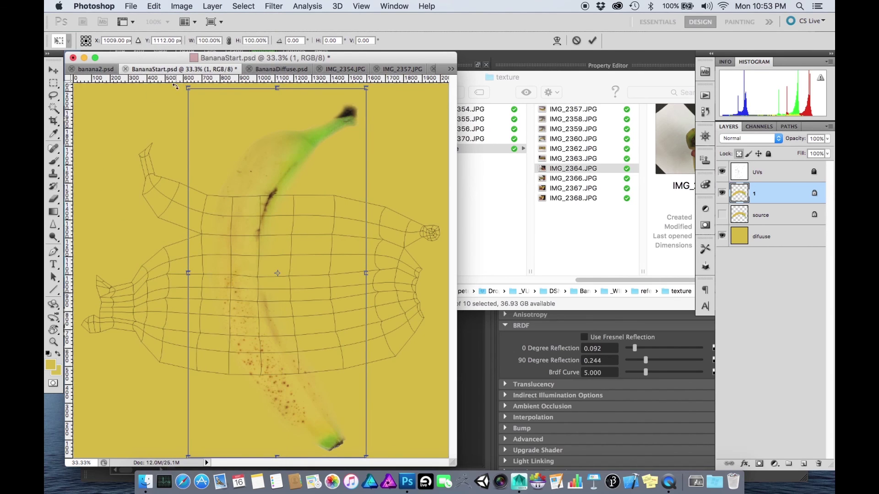
left_click_drag(175, 86, 191, 166)
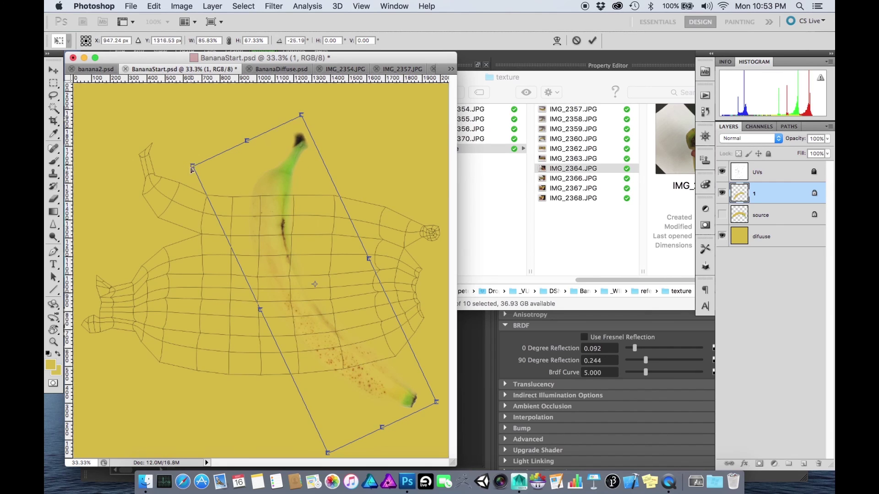
key("super+z")
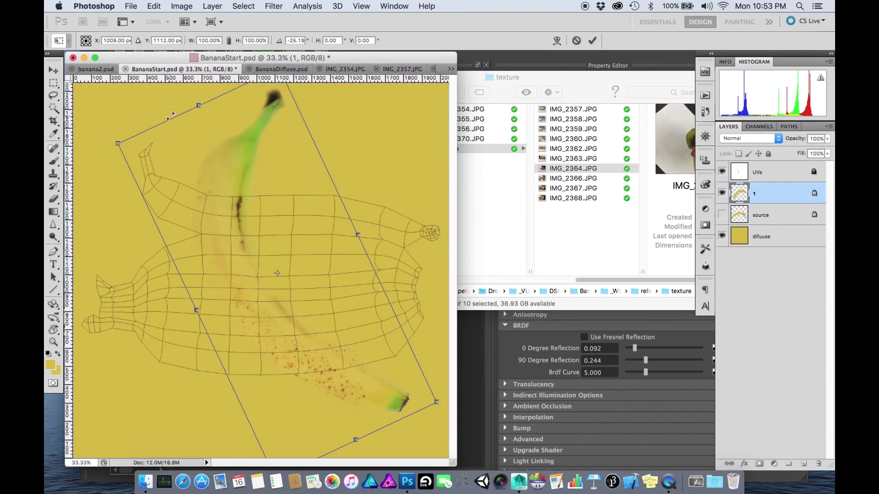
left_click(557, 41)
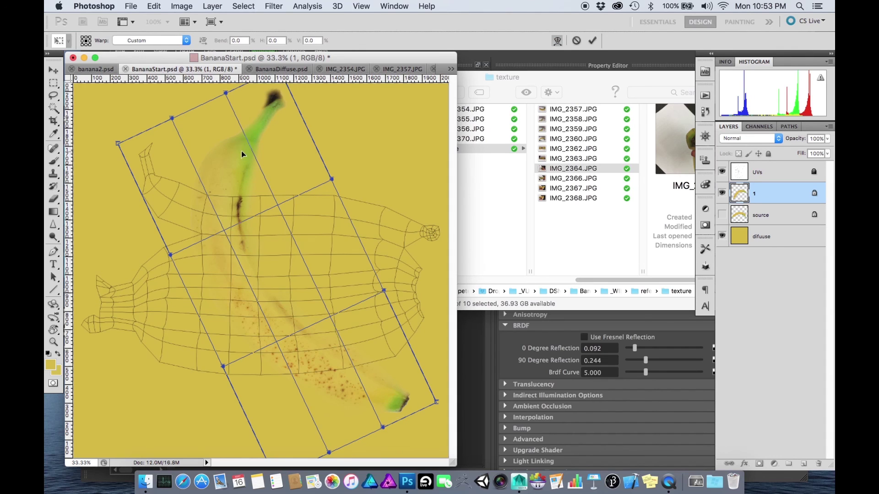
left_click_drag(240, 150, 215, 272)
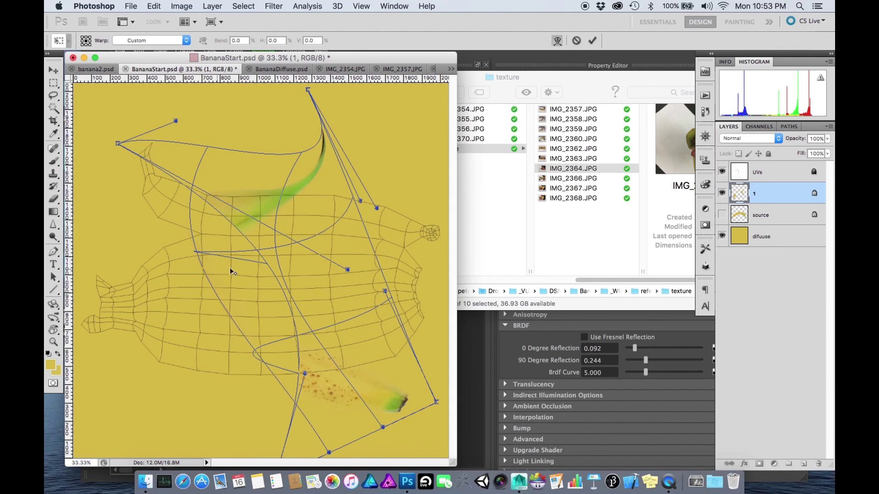
key("super+z")
key("super+z")
key("super+z")
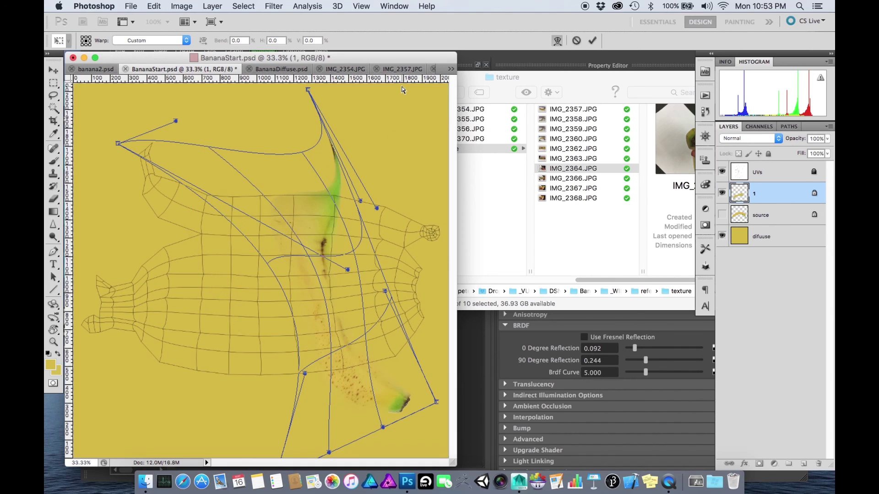
left_click(576, 41)
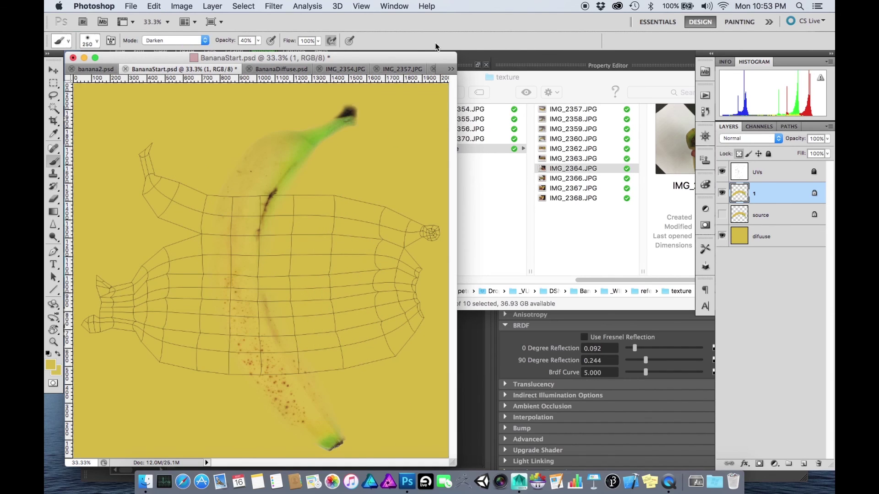
Step: Free-transform layer 1, rotating it about -83° and scaling it to about 83% by 78% over the upper UV strip
key("super+t")
left_click_drag(170, 94, 263, 240)
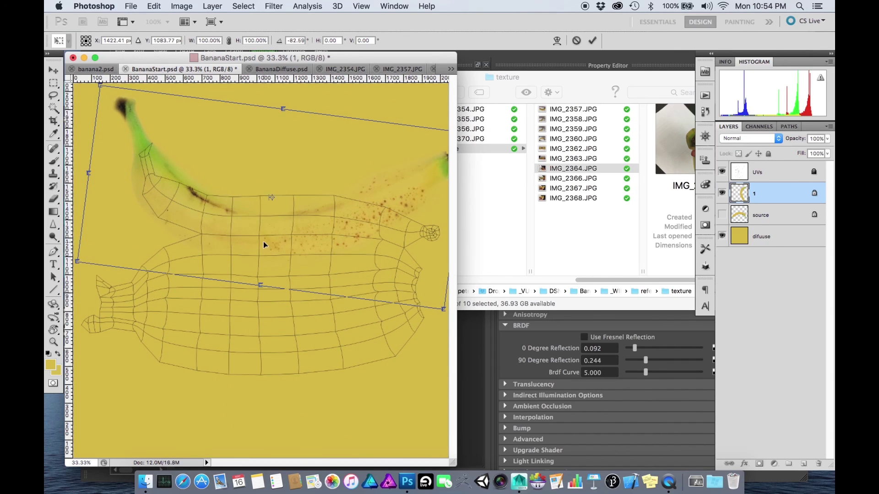
left_click_drag(102, 86, 136, 111)
left_click_drag(203, 194, 185, 198)
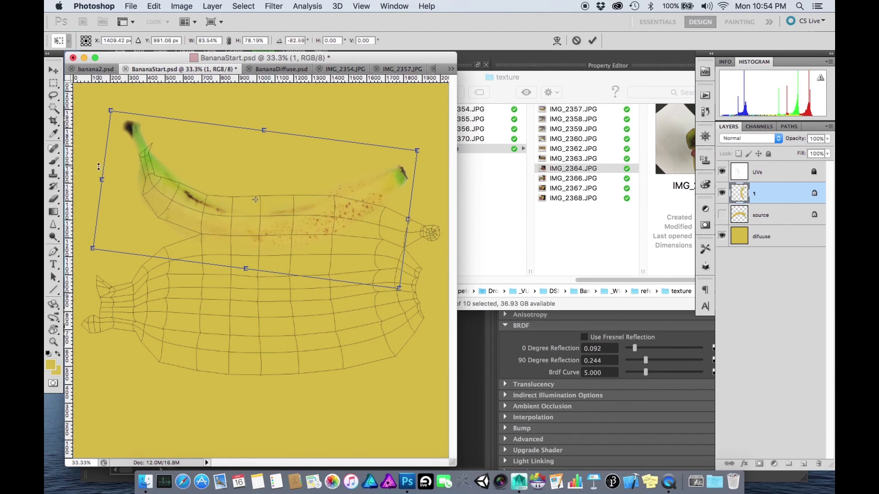
left_click_drag(99, 175, 100, 175)
left_click_drag(224, 222, 228, 221)
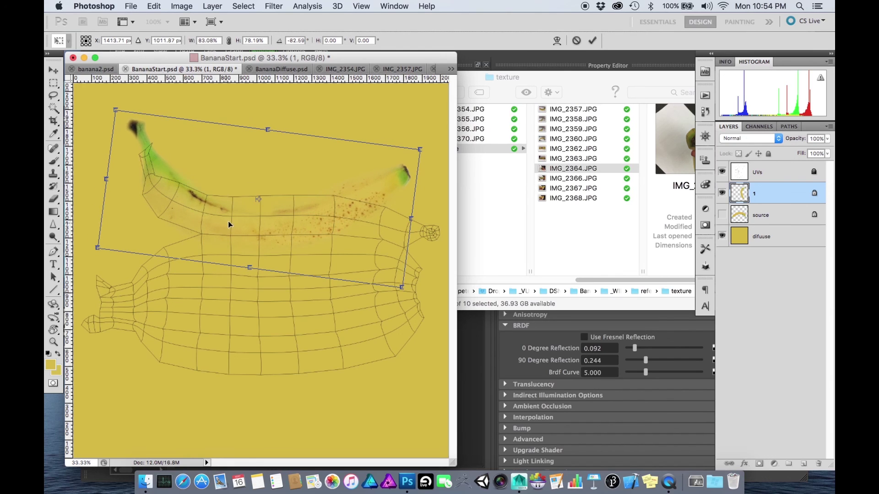
Step: Adjust the banana's rotation to about -91° and shift it to line up with the upper UV strip's stem
left_click_drag(431, 141, 425, 125)
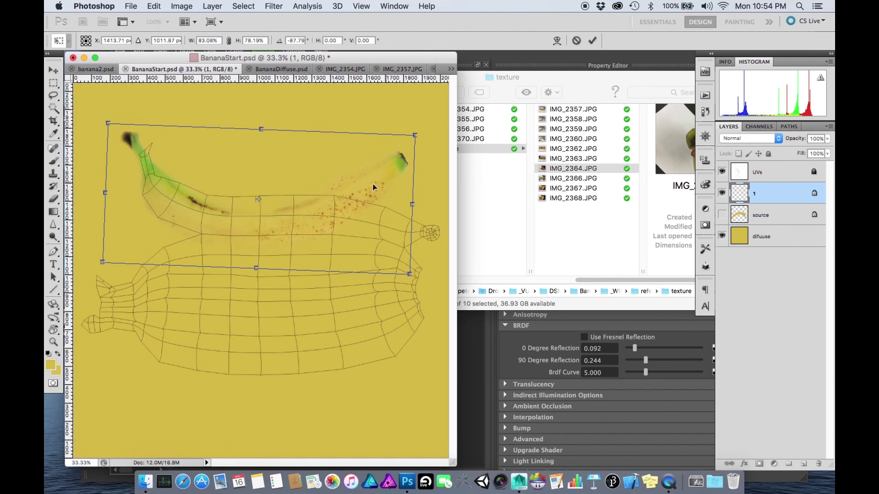
left_click_drag(358, 183, 359, 172)
left_click_drag(429, 189, 428, 180)
left_click_drag(288, 217, 287, 217)
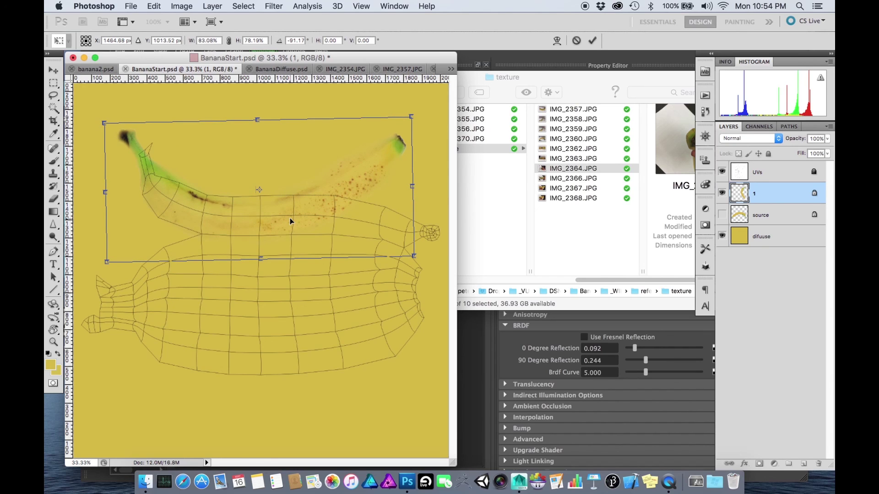
left_click(557, 40)
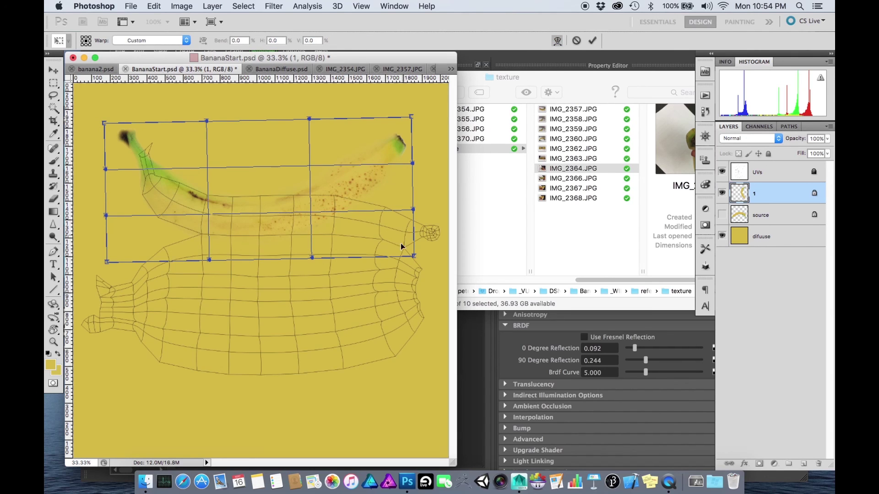
left_click_drag(400, 244, 402, 270)
left_click_drag(405, 134, 408, 228)
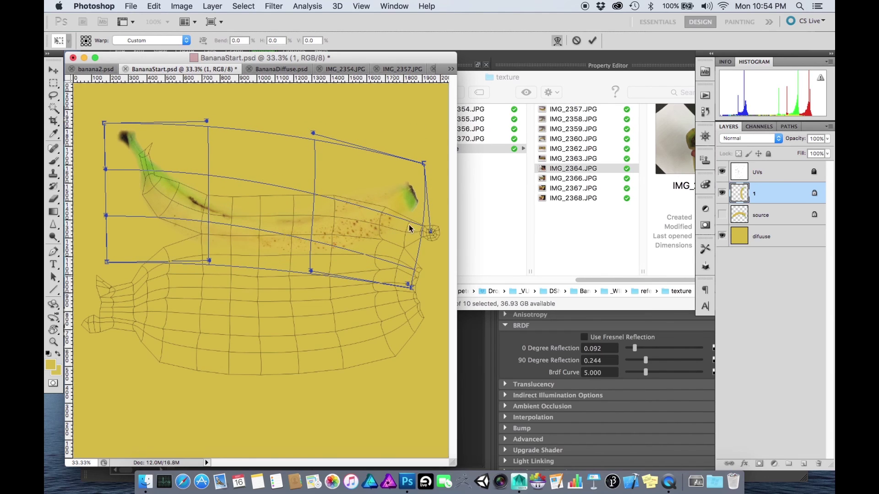
left_click_drag(406, 185, 421, 210)
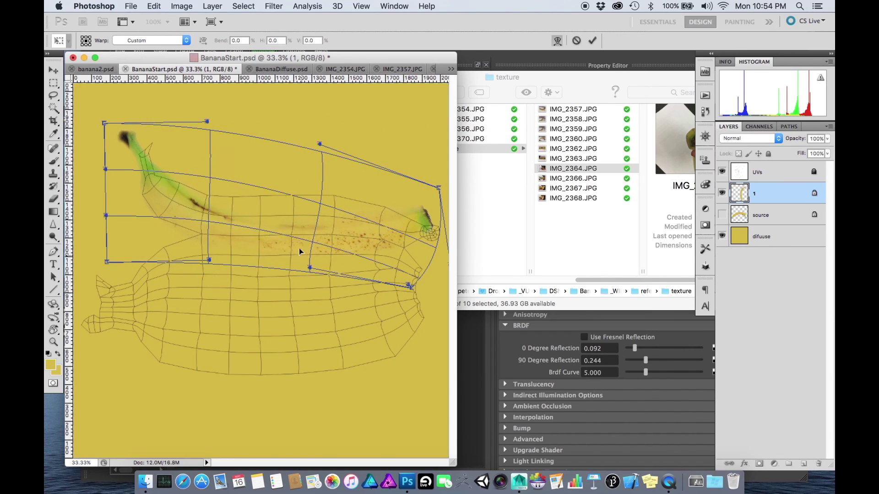
left_click_drag(298, 248, 335, 175)
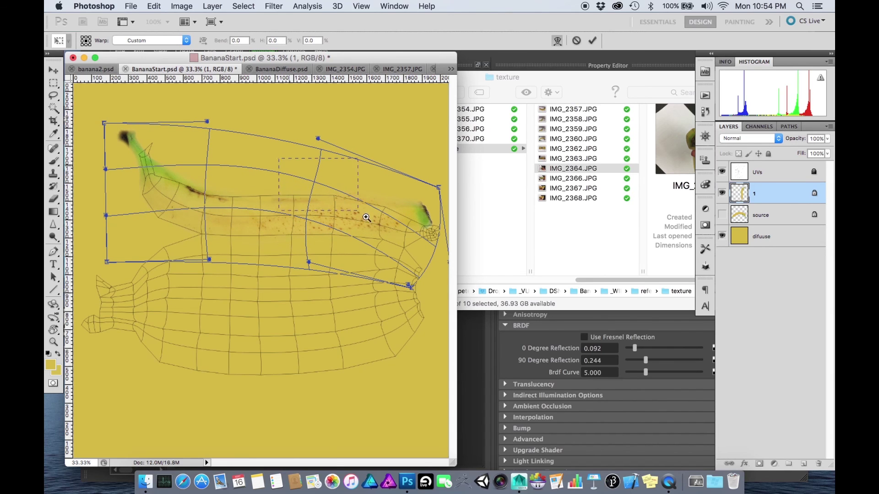
left_click_drag(366, 218, 395, 264, "super")
key("super+minus")
key("super+minus")
key("super+minus")
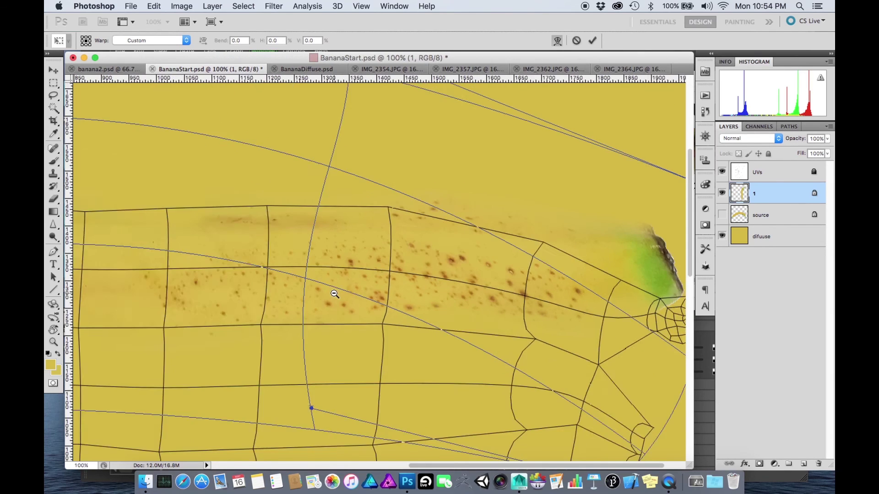
left_click_drag(553, 299, 553, 301, "super")
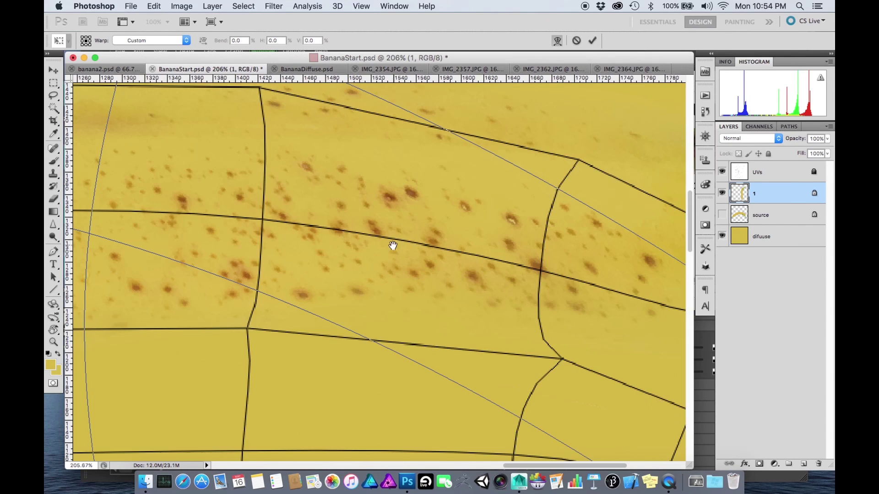
left_click(393, 246, "alt")
left_click(393, 245, "alt")
left_click(396, 247, "alt")
left_click(403, 249, "alt")
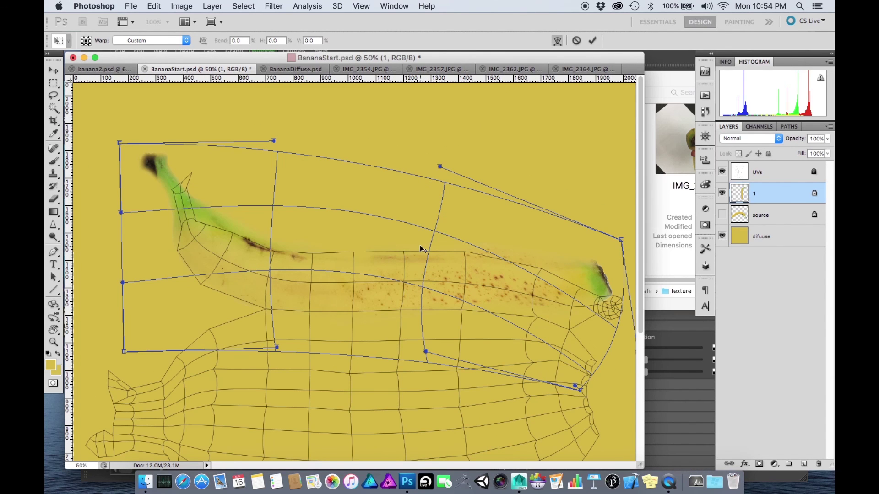
left_click(576, 41)
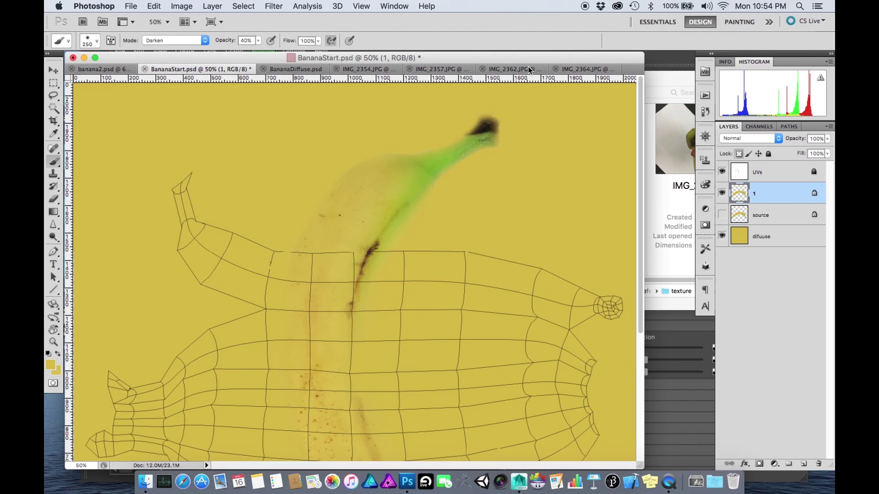
Step: Free-transform layer 1, rotating it about -89° and scaling it to about 79% by 65% over the upper UV strip's stem side
key("super+minus")
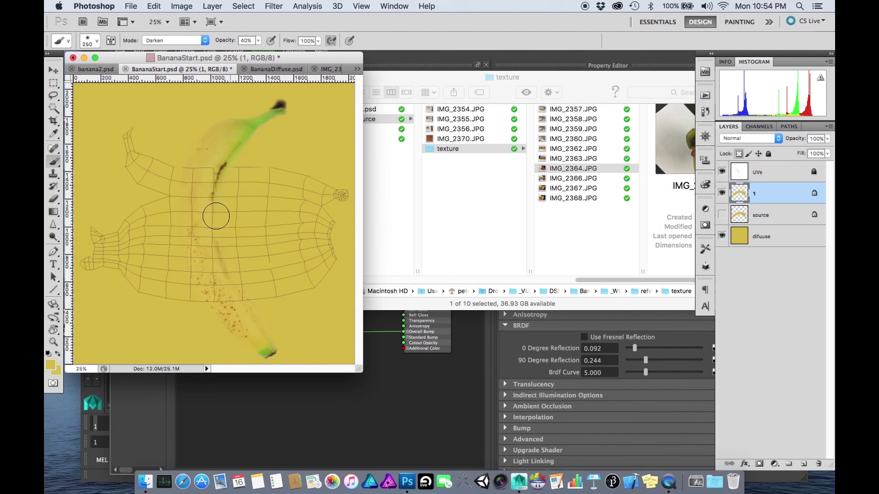
key("super+t")
left_click_drag(115, 141, 140, 300)
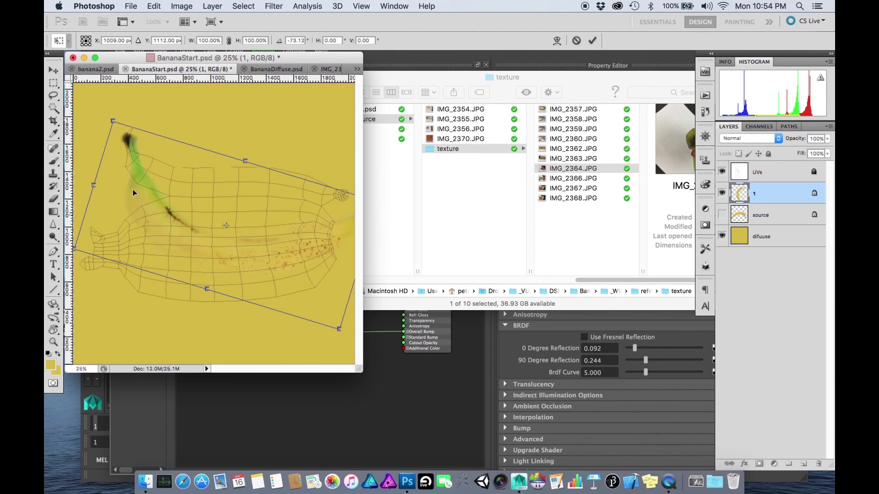
left_click_drag(114, 121, 153, 189)
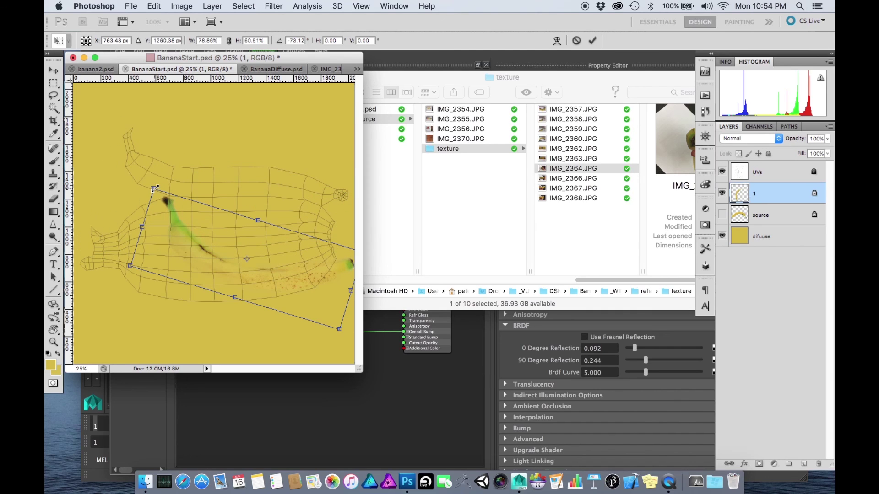
left_click_drag(204, 264, 168, 177)
left_click_drag(119, 209, 129, 229)
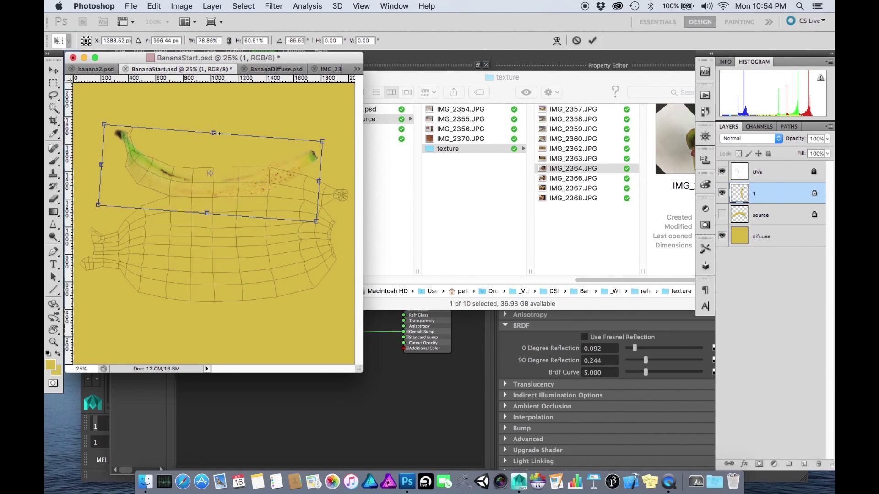
mouse_move(217, 133)
left_mouse_down()
mouse_move(215, 120)
mouse_move(214, 128)
left_mouse_up()
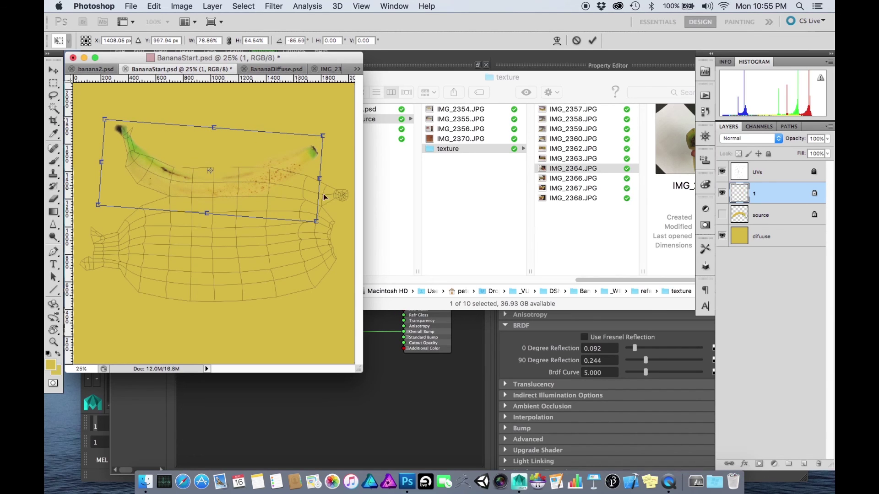
left_click_drag(328, 257, 267, 241)
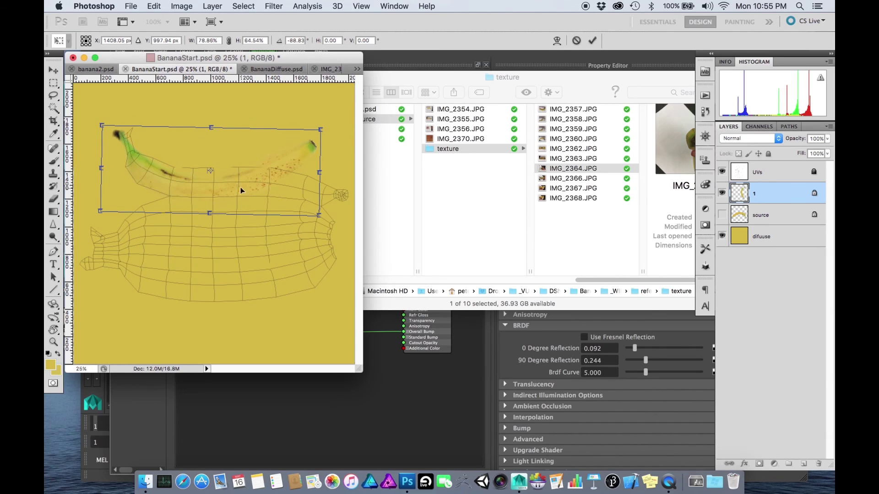
left_click_drag(240, 188, 238, 181)
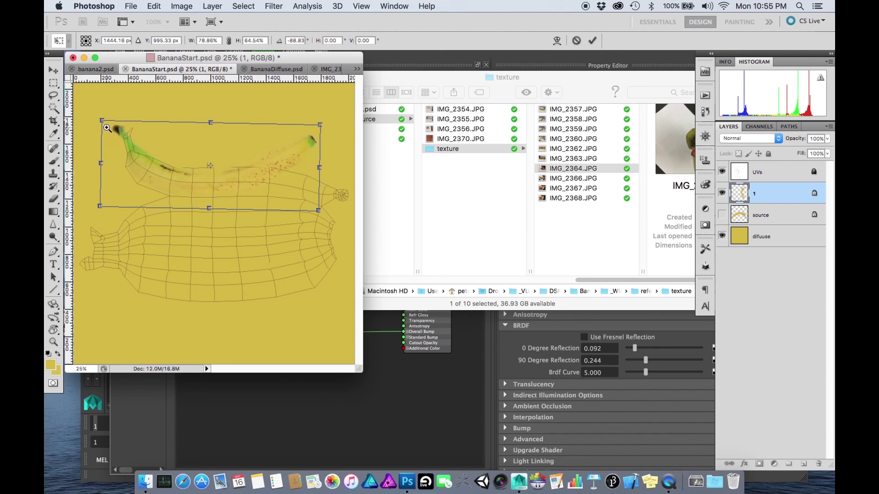
Step: Warp the banana's stem end so the green stalk follows the curved stem of the upper UV strip
left_click_drag(254, 236, 257, 239, "super")
left_click_drag(304, 292, 305, 300)
left_click(556, 40)
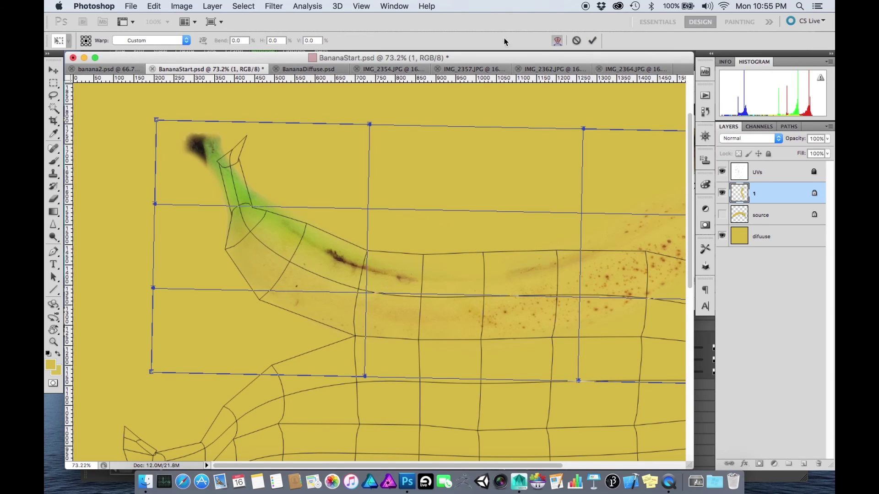
left_click_drag(182, 137, 219, 135)
left_click_drag(224, 248, 209, 251)
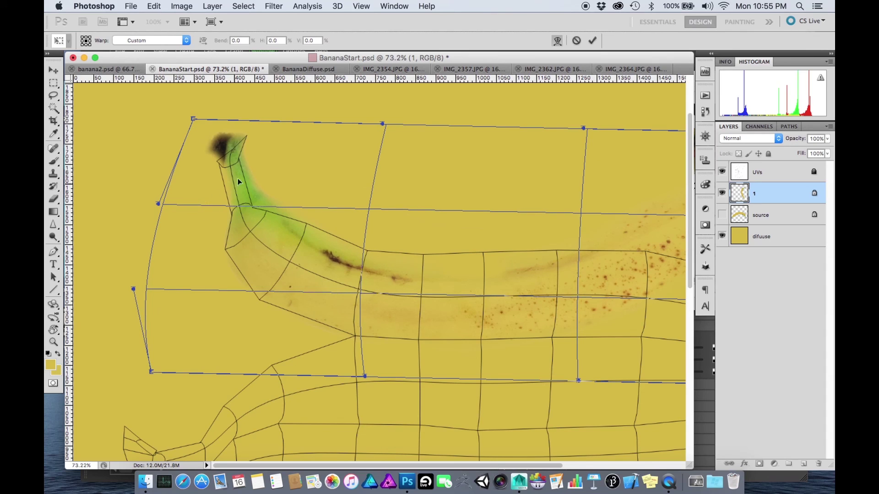
left_click_drag(245, 168, 237, 169)
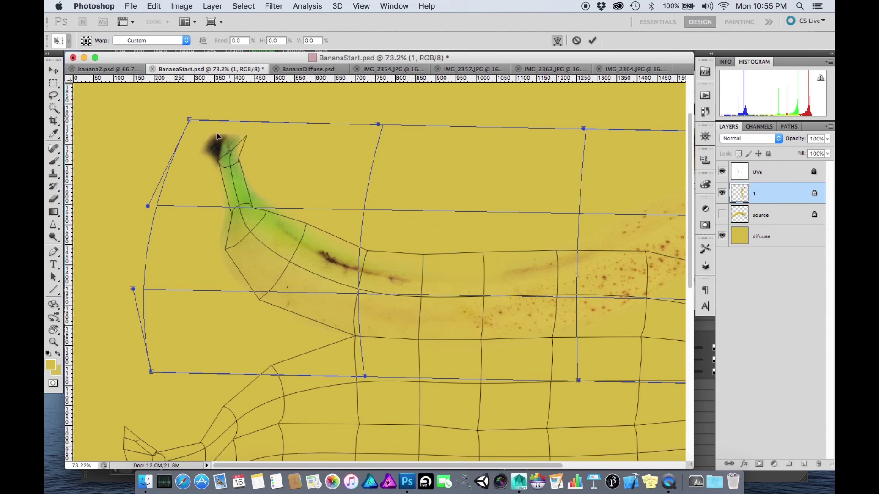
Step: Refine the warp around the dark stem tip to fit the UV stem and apply the transformation
left_click_drag(217, 128, 225, 128)
left_click_drag(223, 158, 192, 183)
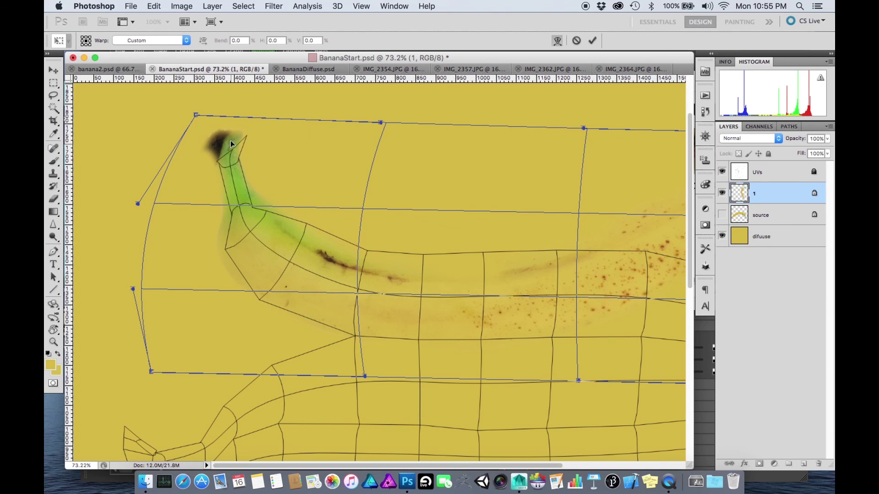
left_click_drag(233, 143, 234, 143)
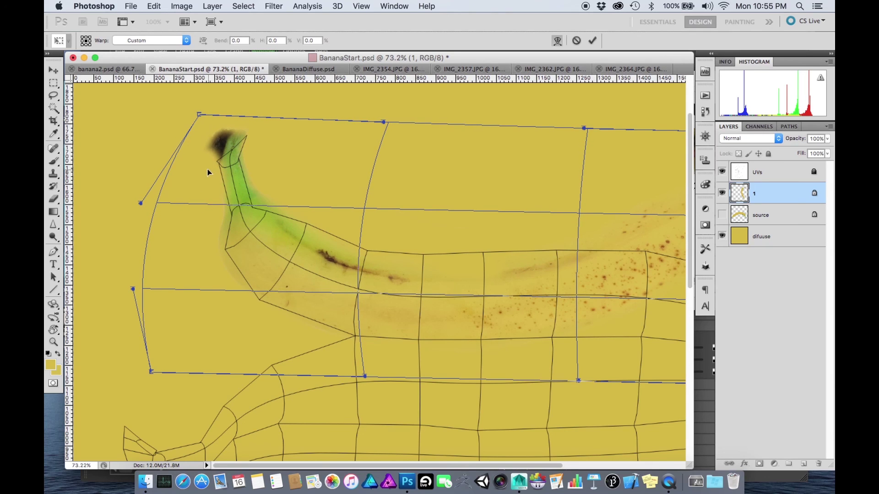
left_click_drag(207, 172, 206, 172)
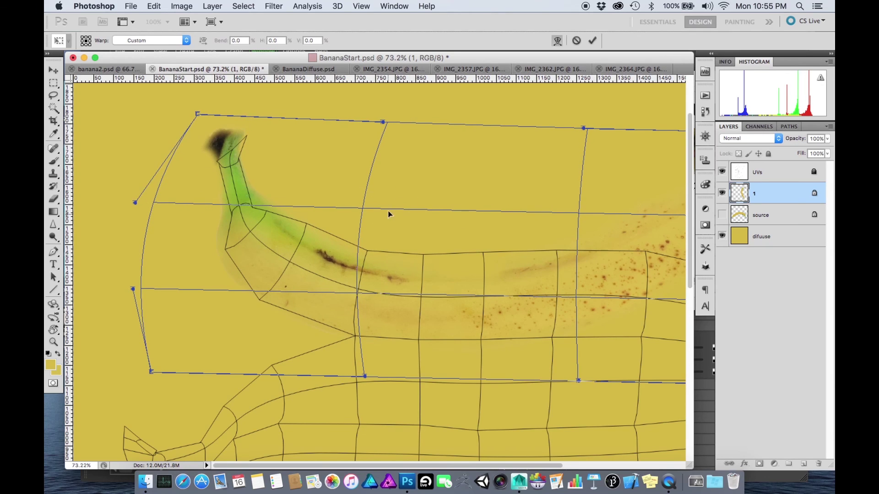
left_click_drag(565, 248, 502, 250)
left_click_drag(252, 321, 251, 323)
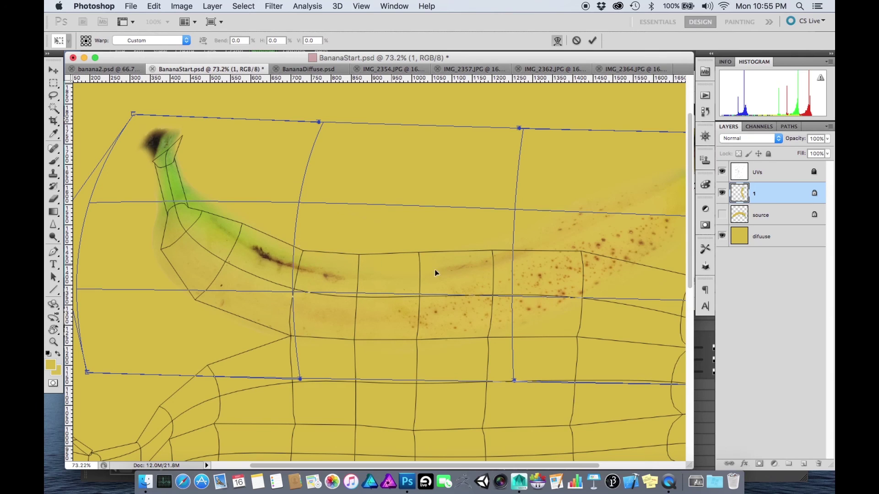
left_click(591, 42)
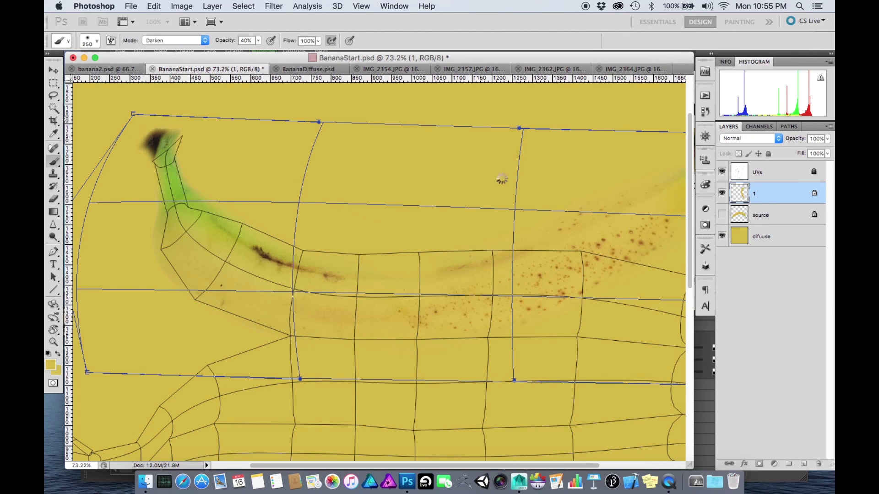
Step: Lasso the speckled half of the banana on layer 1, from its middle to the blossom tip
left_click(451, 243, "alt")
left_click_drag(242, 337, 290, 327)
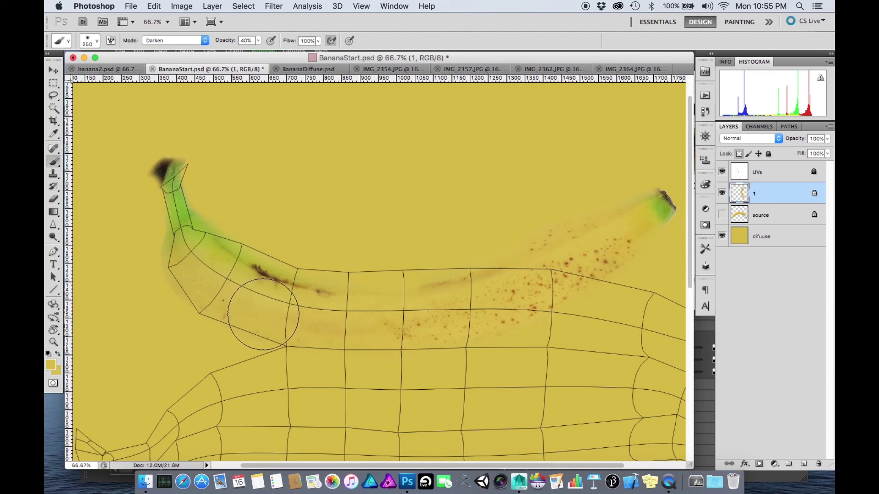
left_click_drag(424, 209, 329, 222)
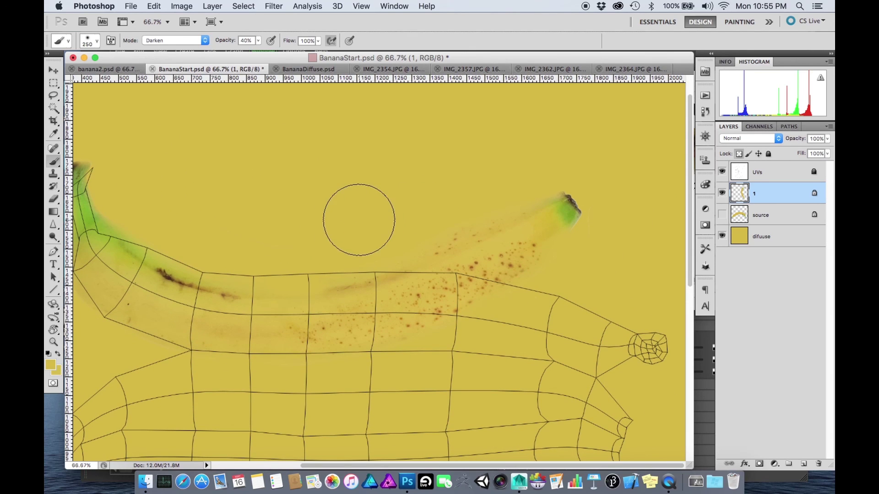
key("l")
left_click_drag(560, 133, 298, 210)
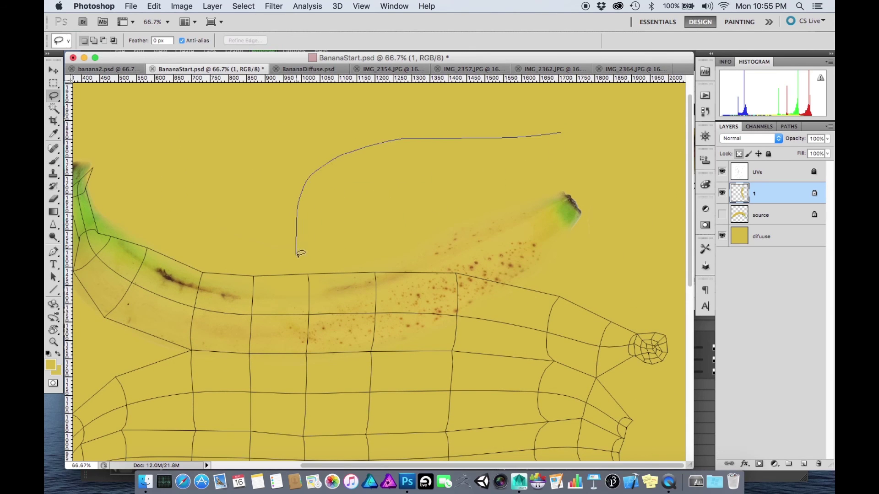
mouse_move(311, 290)
left_mouse_down()
mouse_move(310, 373)
mouse_move(527, 330)
mouse_move(600, 155)
mouse_move(564, 133)
left_mouse_up()
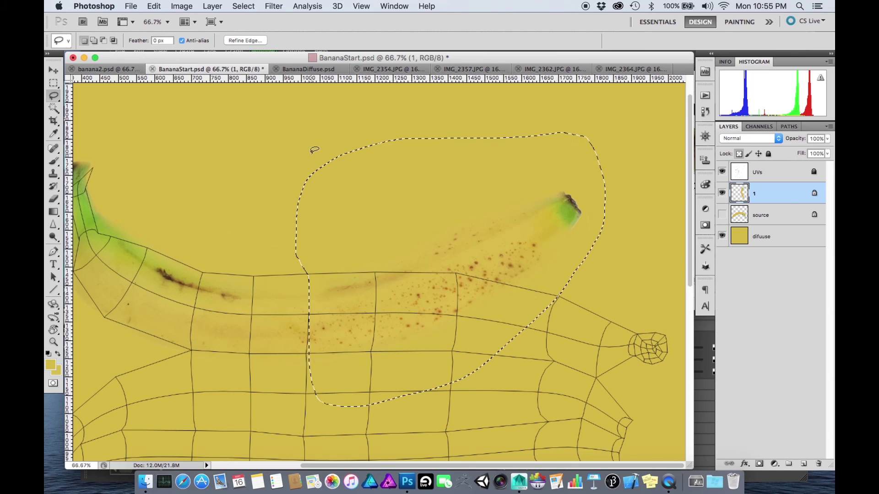
Step: Free-transform the selected half, rotating it about 28° and moving it along the upper UV strip toward the round end cap
key("super+t")
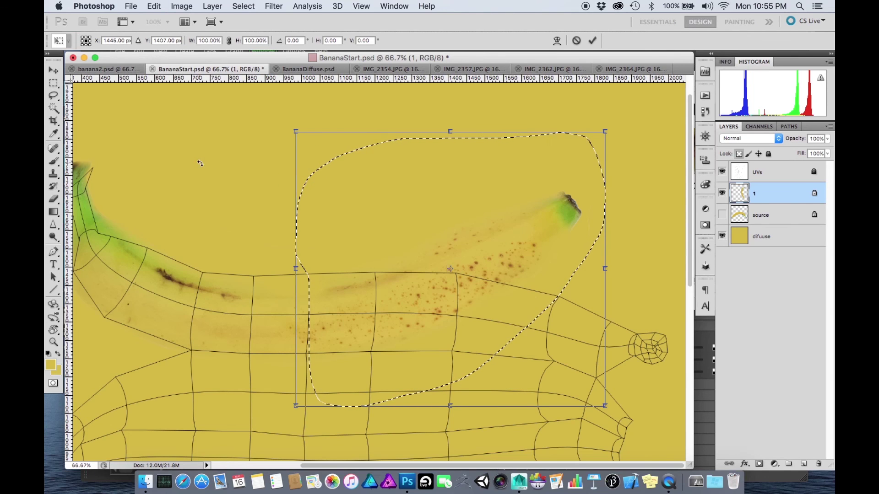
mouse_move(196, 161)
left_mouse_down()
mouse_move(257, 118)
mouse_move(325, 87)
mouse_move(318, 98)
left_mouse_up()
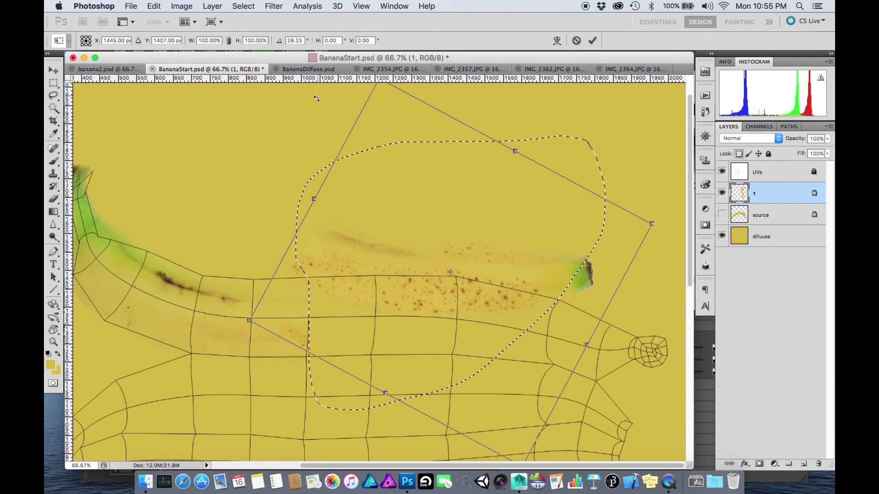
left_click_drag(390, 247, 424, 284)
scroll(281, 206, "down", 5)
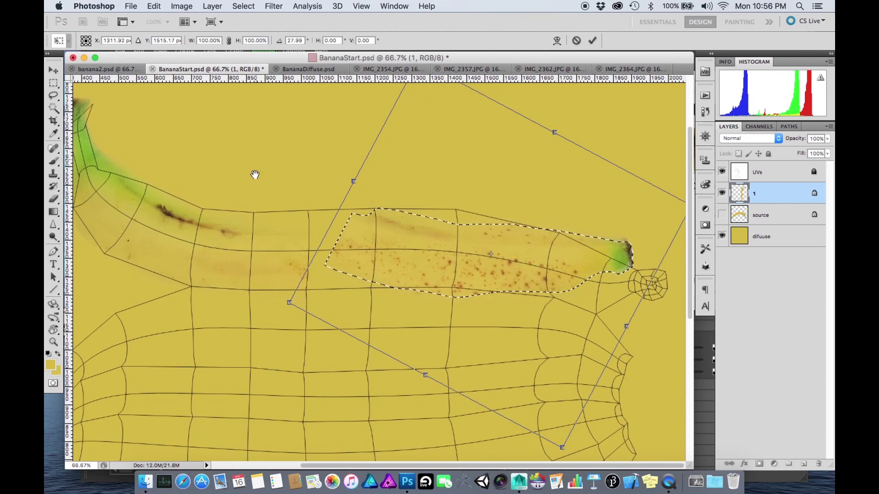
left_click_drag(472, 244, 461, 232)
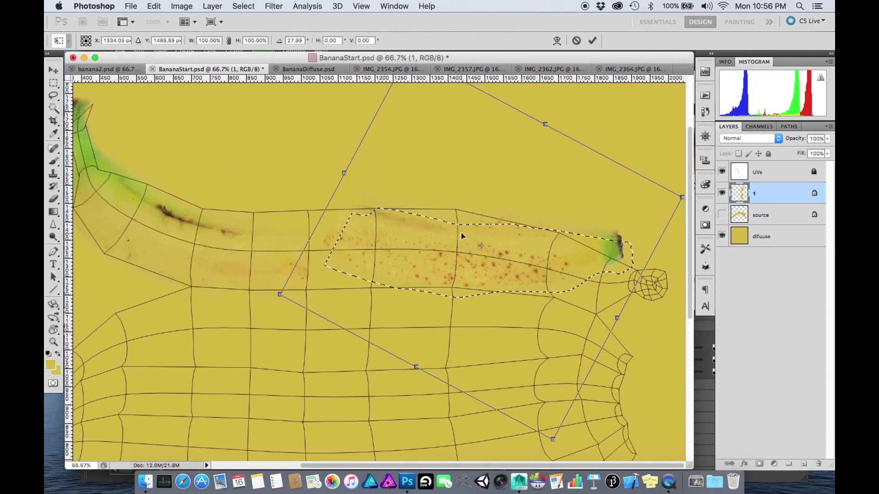
Step: Warp the speckled half so it overlaps the stem half and fills the width of the upper UV strip
left_click(575, 40)
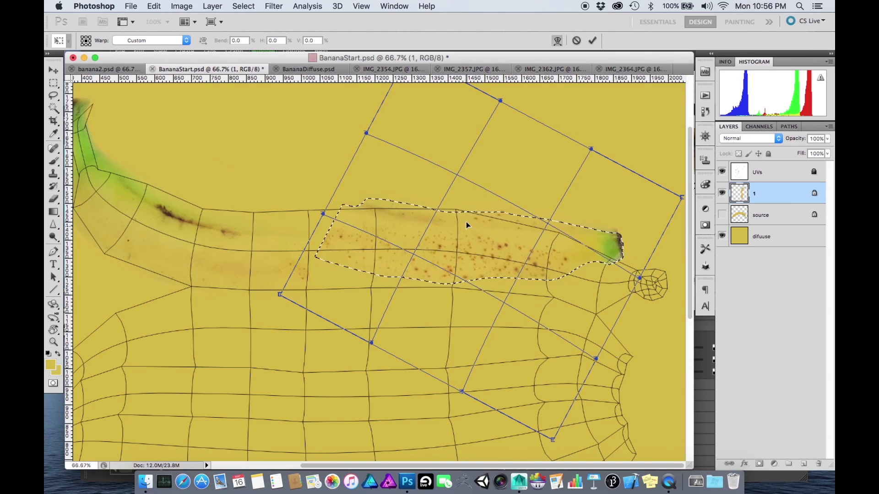
left_click_drag(302, 279, 290, 306)
left_click_drag(362, 177, 337, 169)
left_click_drag(618, 294, 633, 319)
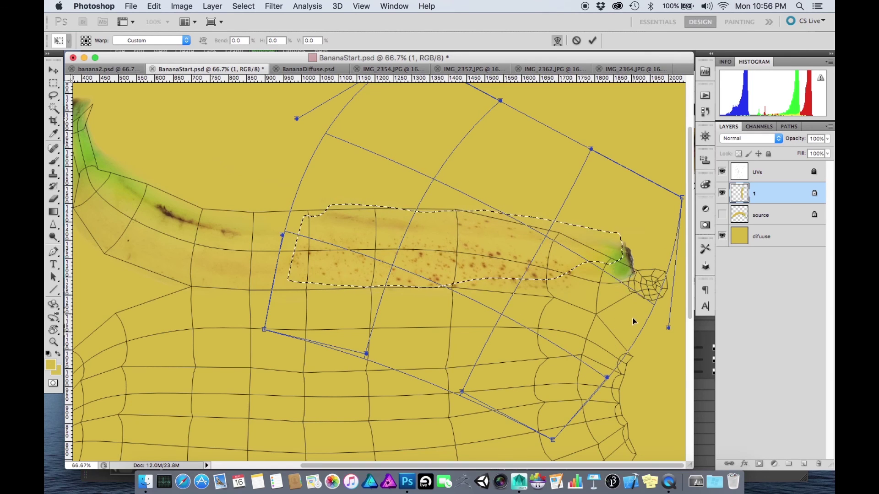
left_click_drag(600, 178, 601, 193)
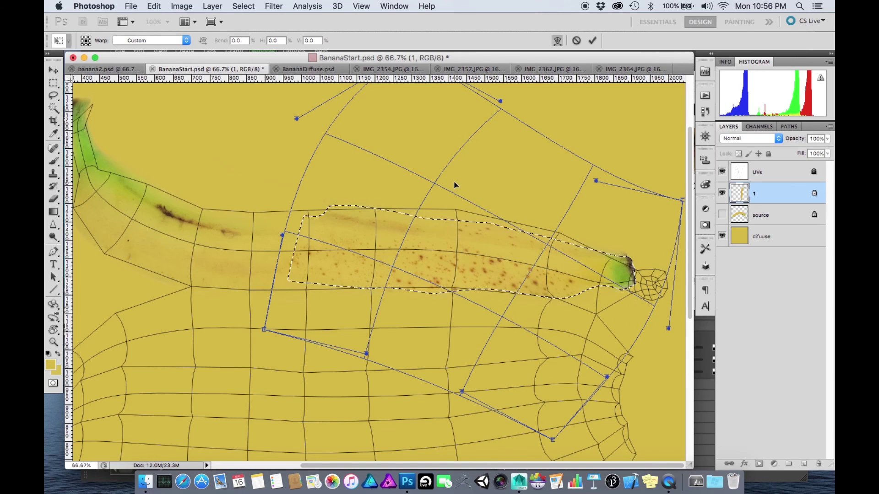
left_click_drag(456, 190, 455, 176)
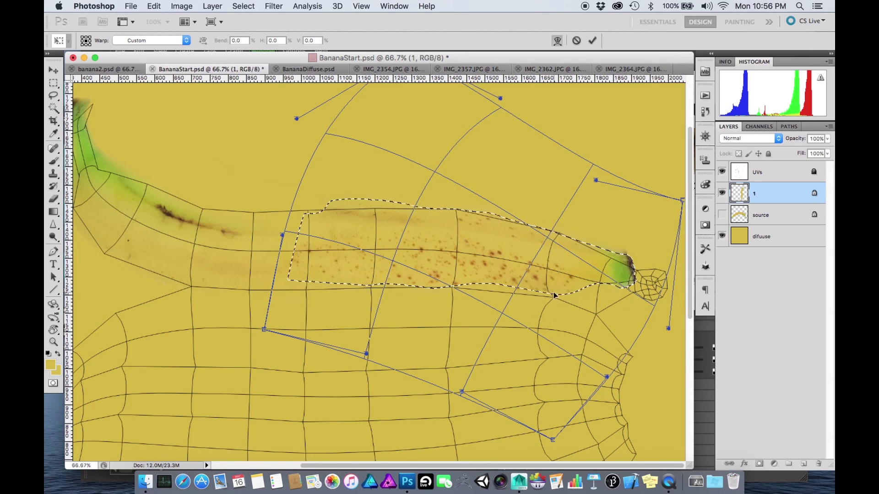
left_click_drag(499, 361, 497, 369)
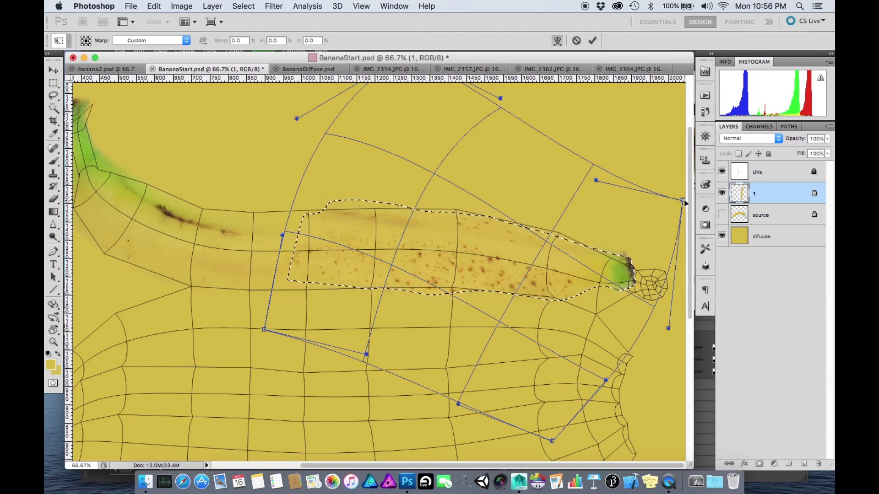
Step: Bend the warp's blossom end toward the round end cap, apply the transformation and deselect the half
left_click_drag(682, 200, 685, 240)
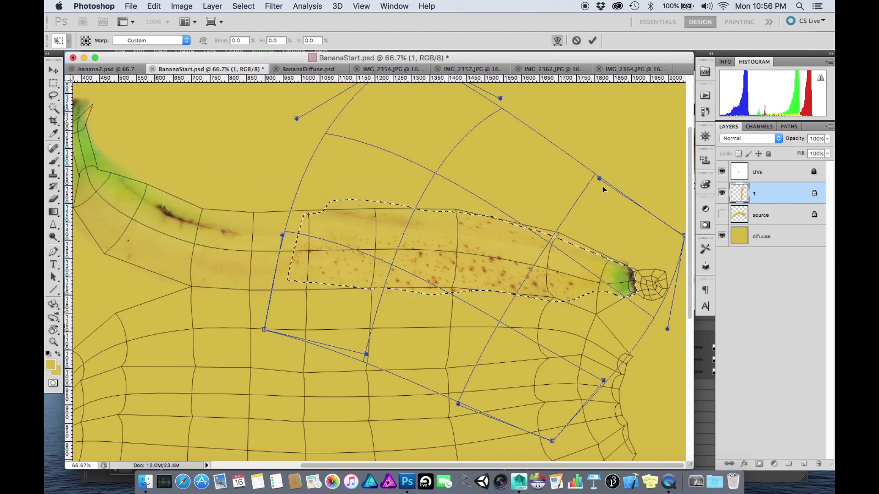
left_click_drag(599, 178, 620, 163)
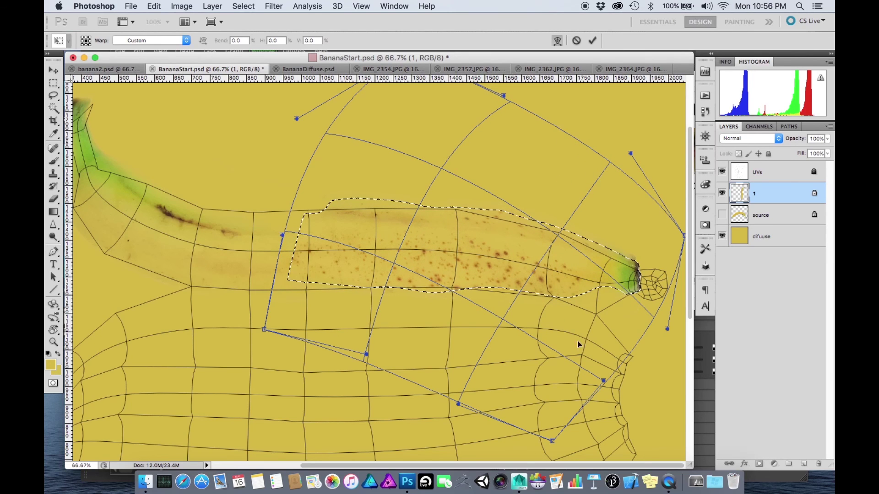
key("Return")
key("super+d")
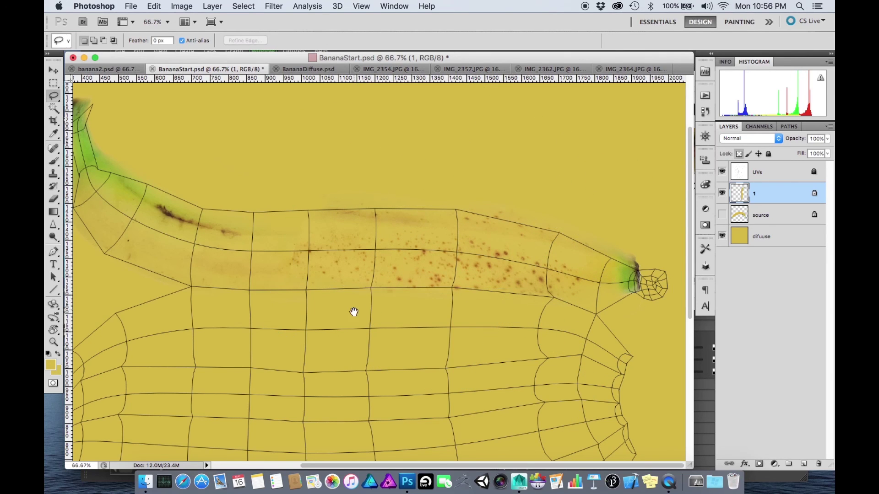
Step: Marquee-select the blossom end of the banana on layer 1, including the green tip beside the round end cap
scroll(354, 312, "left", 3)
scroll(354, 312, "down", 2)
scroll(357, 236, "right", 3)
scroll(356, 235, "down", 1)
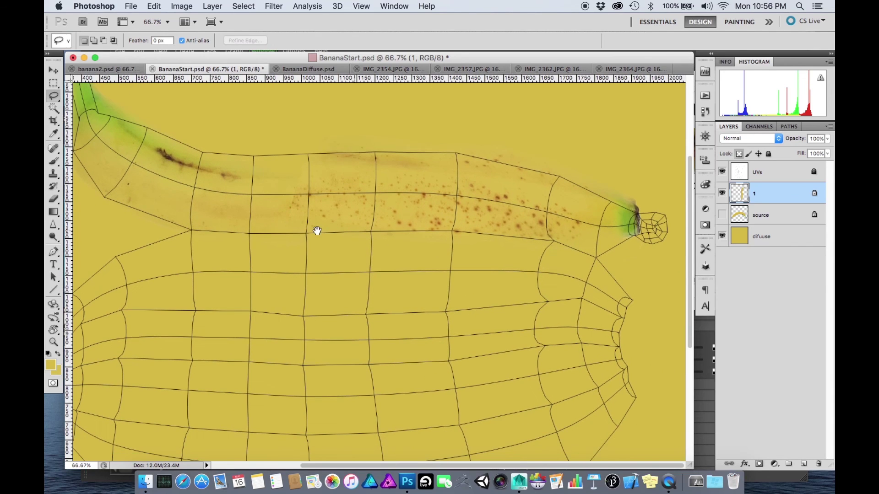
left_click(362, 263, "alt+super")
left_click_drag(444, 136, 639, 331, "super")
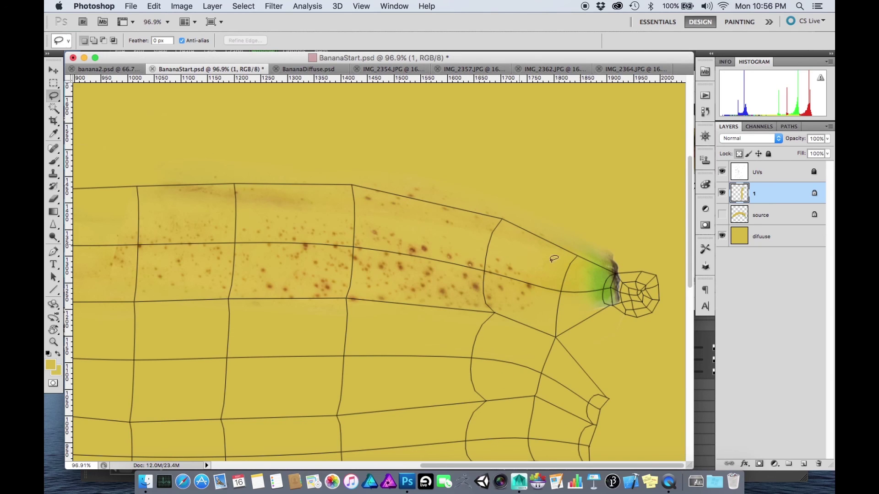
key("m")
left_click_drag(611, 375, 666, 394)
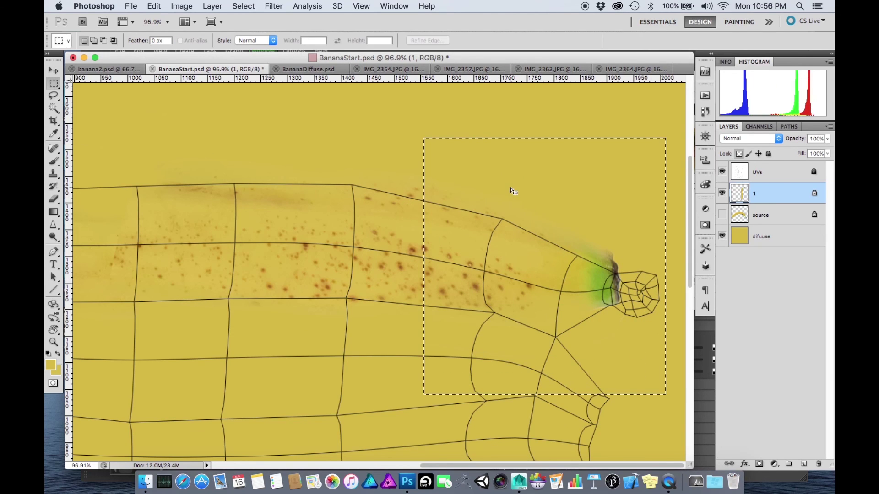
Step: Warp the selected blossom end so its edges follow the tapering UV strip and meet the end cap, and deselect it
key("super+t")
left_click(561, 40)
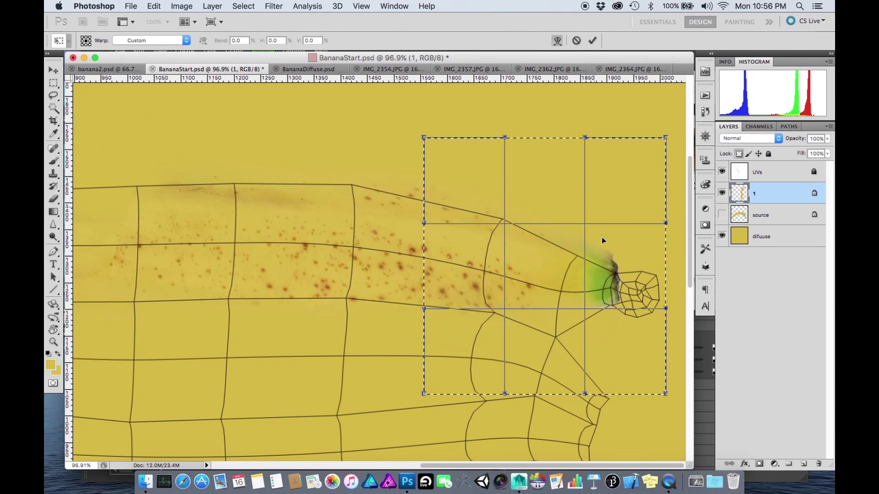
left_click_drag(618, 245, 613, 252)
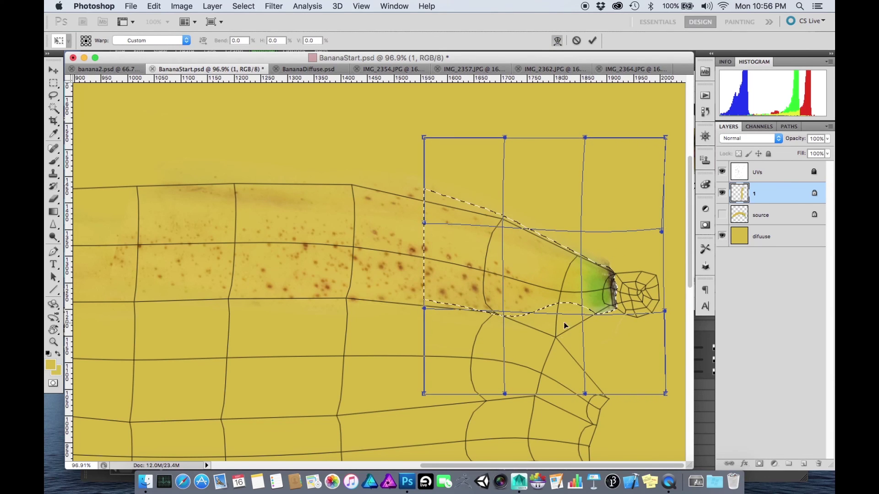
left_click_drag(564, 325, 556, 339)
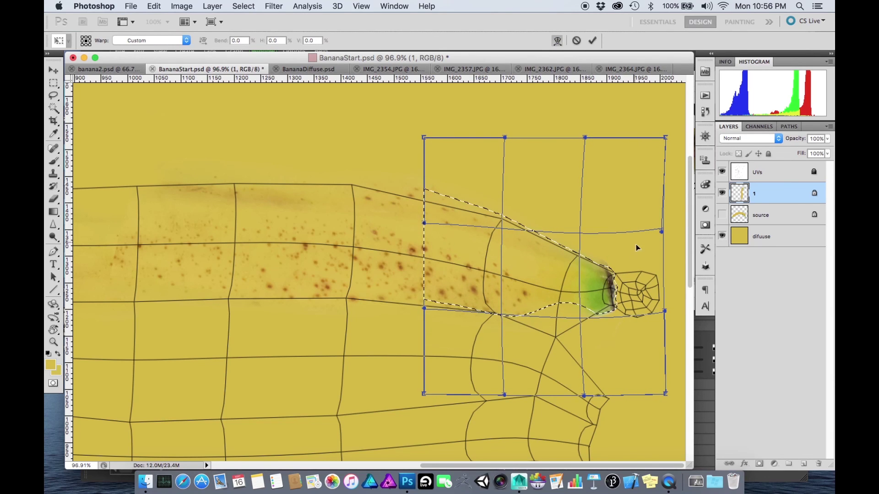
left_click_drag(660, 232, 651, 232)
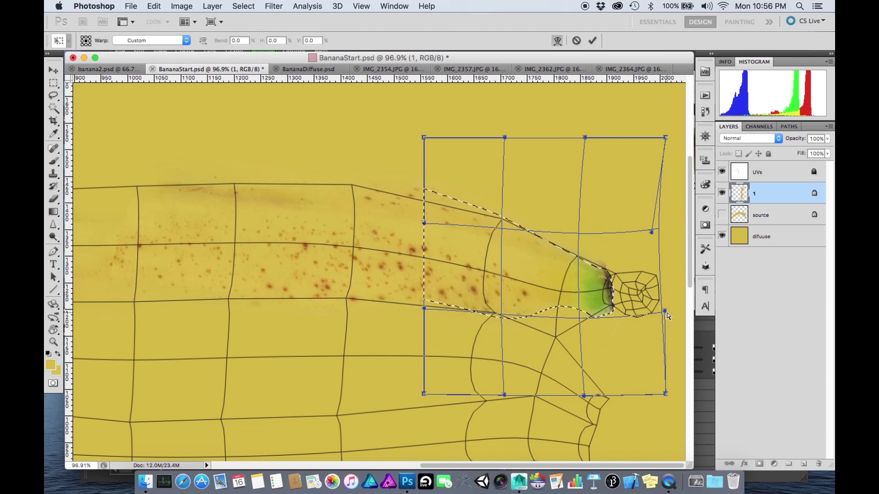
left_click_drag(666, 313, 644, 326)
left_click_drag(597, 274, 613, 270)
key("Return")
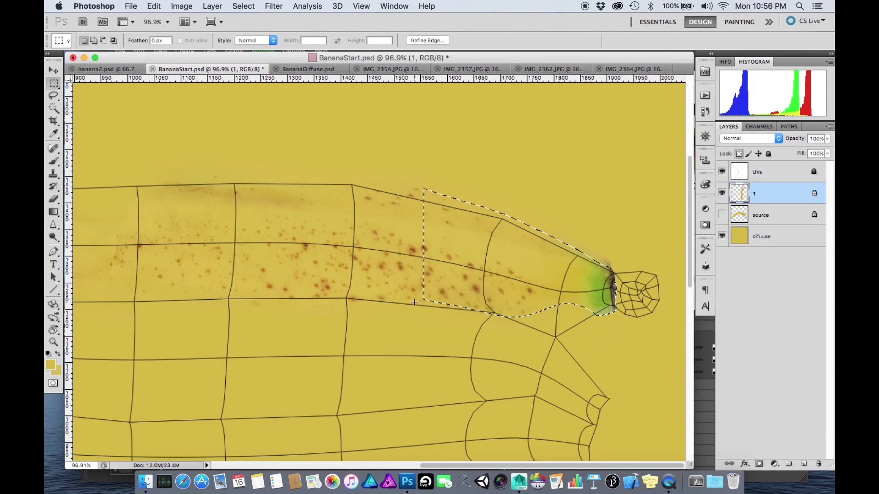
key("ctrl+d")
Step: Clone-stamp skin texture over the seam where the plain and speckled banana halves meet on the upper UV strip
left_click_drag(257, 325, 436, 293)
left_click_drag(347, 294, 349, 294)
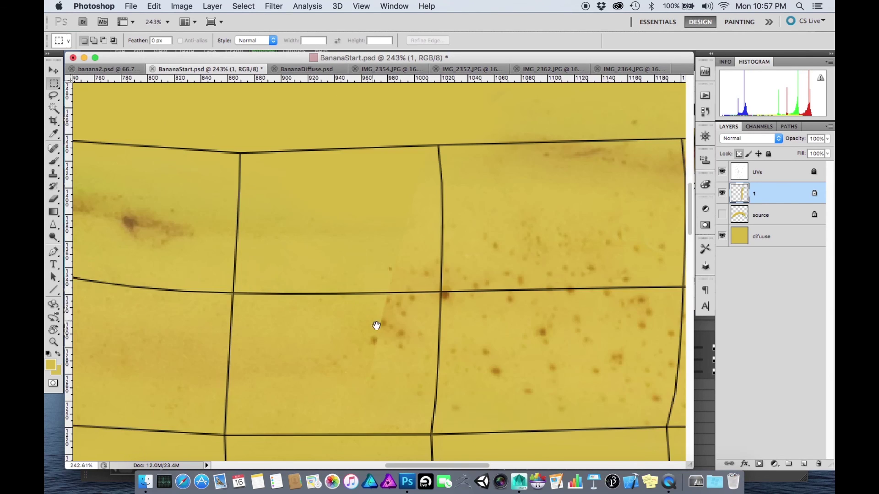
left_click_drag(380, 359, 357, 338)
left_click(395, 340, "alt")
left_click(395, 340, "alt")
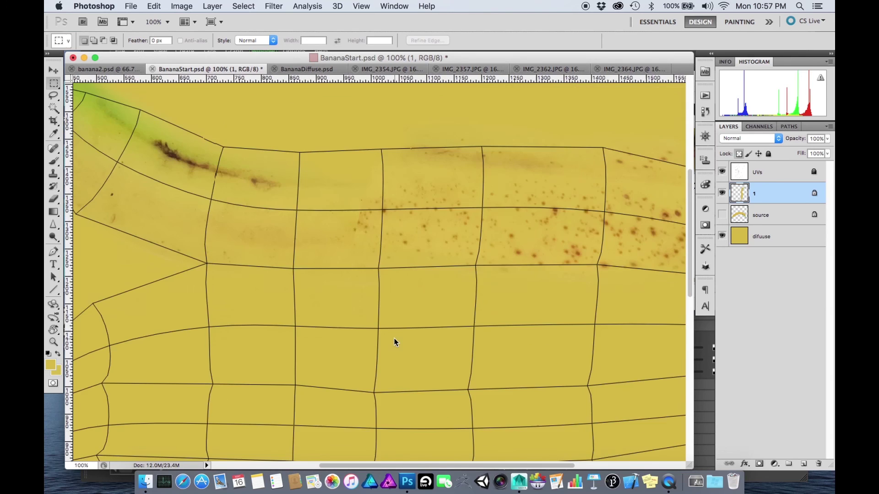
left_click_drag(382, 304, 346, 344)
key("super+minus")
scroll(343, 353, "up", 3)
scroll(343, 353, "right", 3)
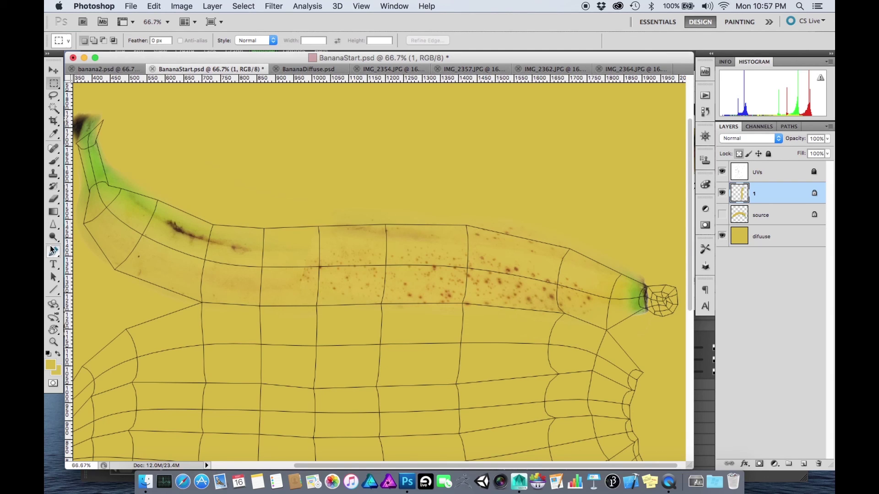
left_click(53, 174)
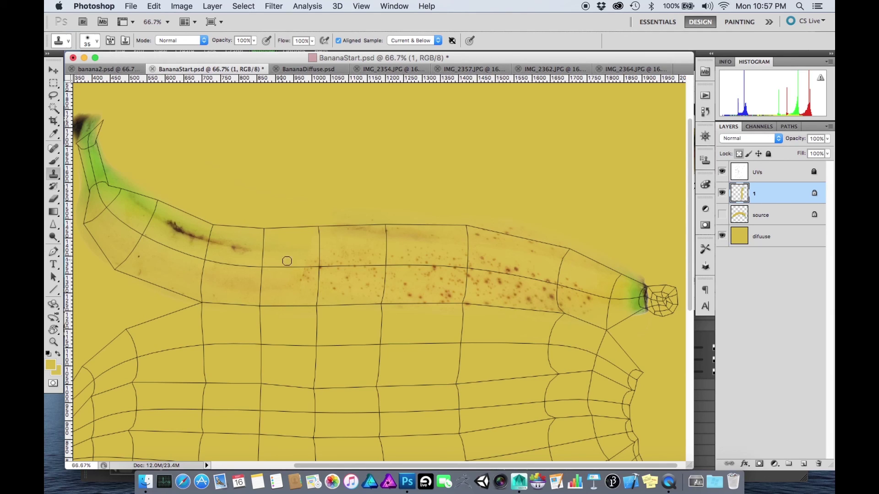
mouse_move(304, 266)
left_mouse_down()
mouse_move(310, 272)
mouse_move(298, 260)
mouse_move(315, 250)
left_mouse_up()
left_click_drag(429, 244, 418, 225)
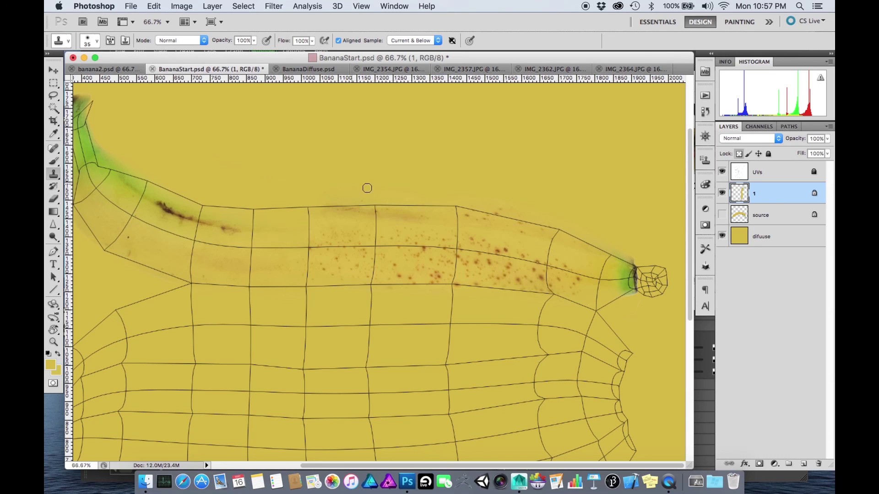
Step: Examine the cloned seam up close and the whole banana along the upper UV strip
left_click_drag(313, 214, 407, 298)
key("super+space")
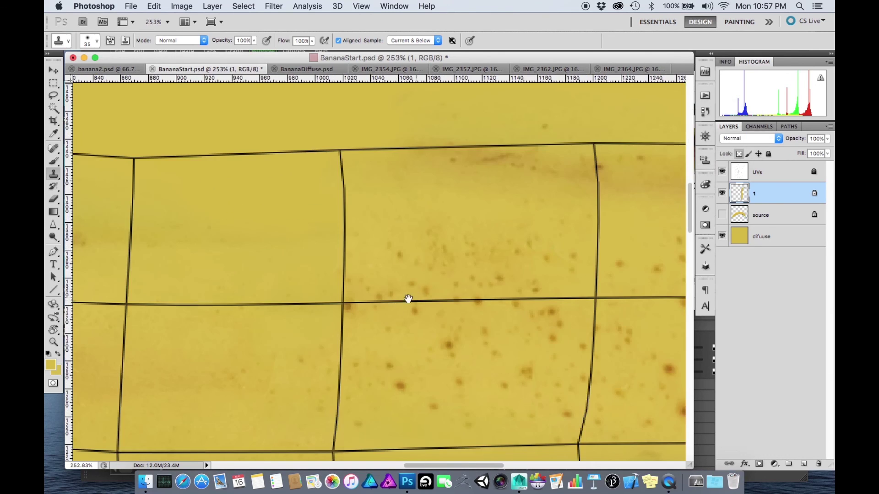
left_click(446, 288, "alt+super")
left_click(445, 288, "alt+super")
left_click(520, 257, "alt+super")
left_click(521, 257, "alt+super")
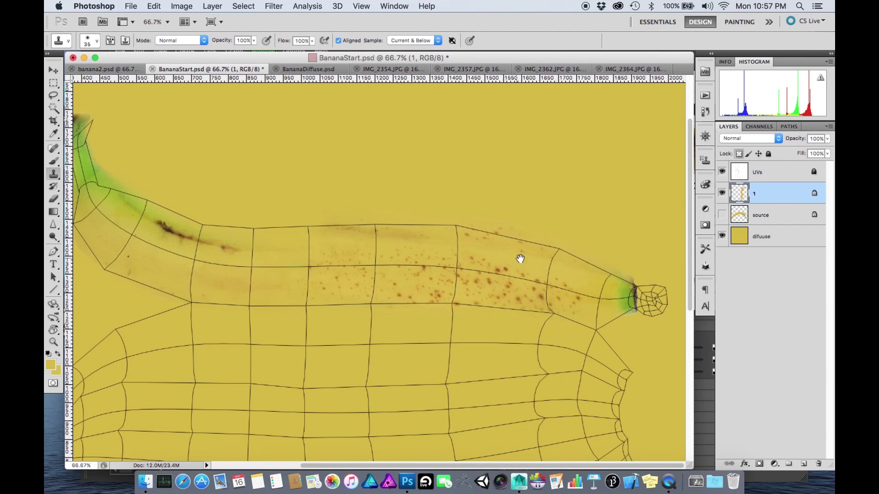
left_click_drag(357, 270, 379, 270)
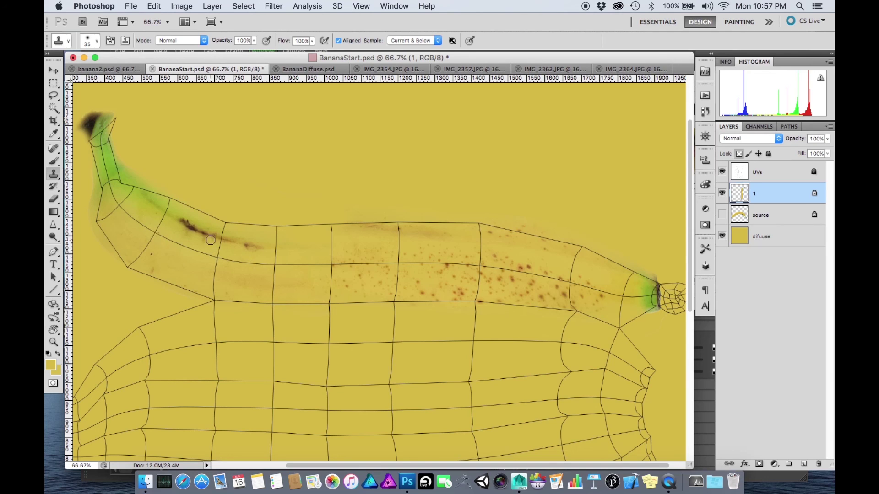
Step: Lasso the dark scar and surrounding green skin near the stem and move it down onto the strip's middle line
key("l")
mouse_move(214, 201)
left_mouse_down()
mouse_move(137, 208)
mouse_move(238, 251)
mouse_move(242, 204)
mouse_move(213, 201)
left_mouse_up()
key("v")
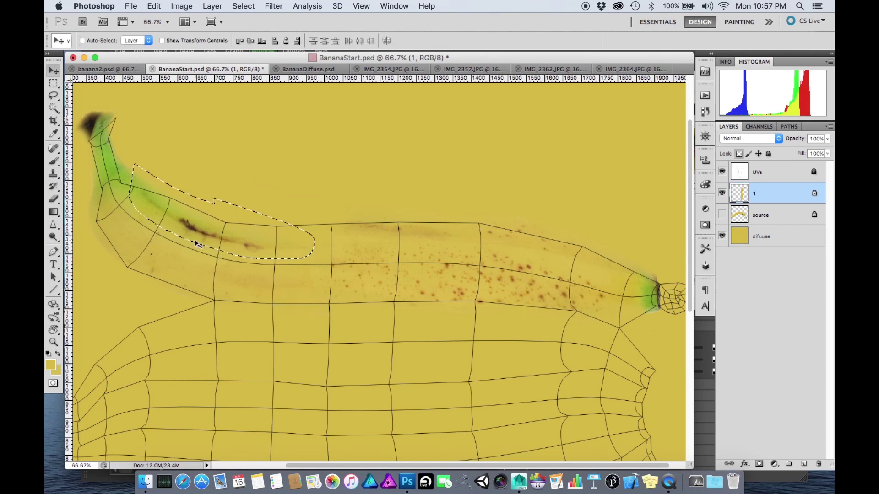
left_click_drag(204, 231, 195, 253)
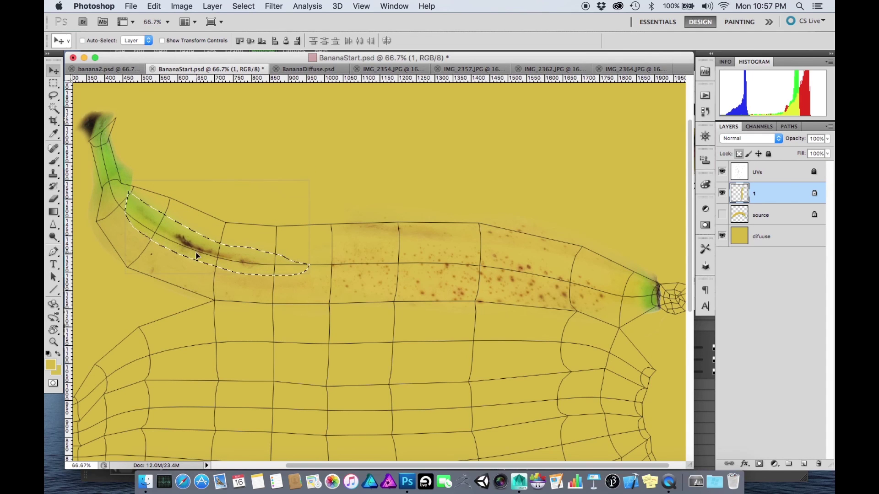
Step: Rotate the moved scar patch slightly to align with the strip's middle line, apply the transformation and deselect it
key("super+t")
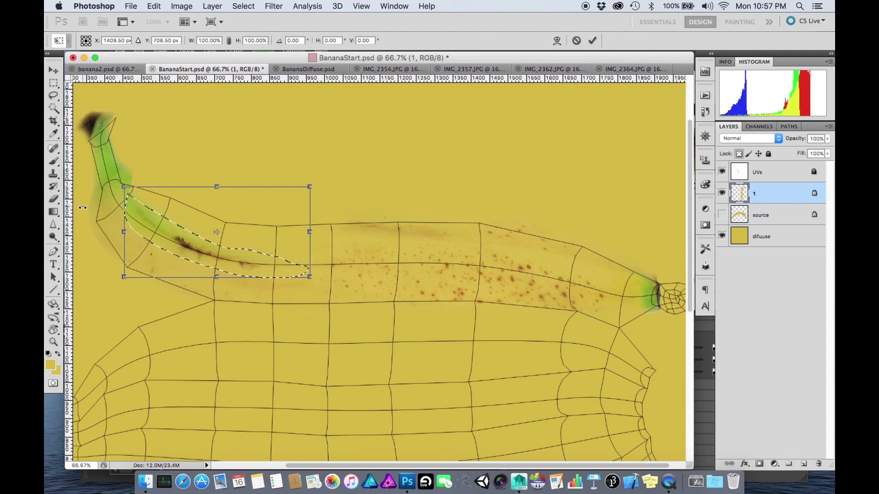
left_click_drag(83, 207, 82, 214)
key("Return")
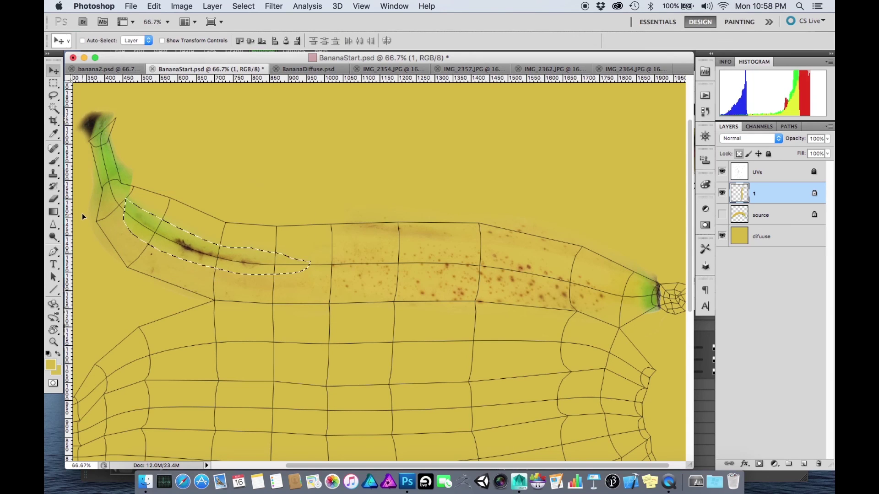
key("super+d")
mouse_move(114, 244)
left_mouse_down()
mouse_move(173, 251)
mouse_move(156, 250)
left_mouse_up()
left_click_drag(288, 214, 222, 203)
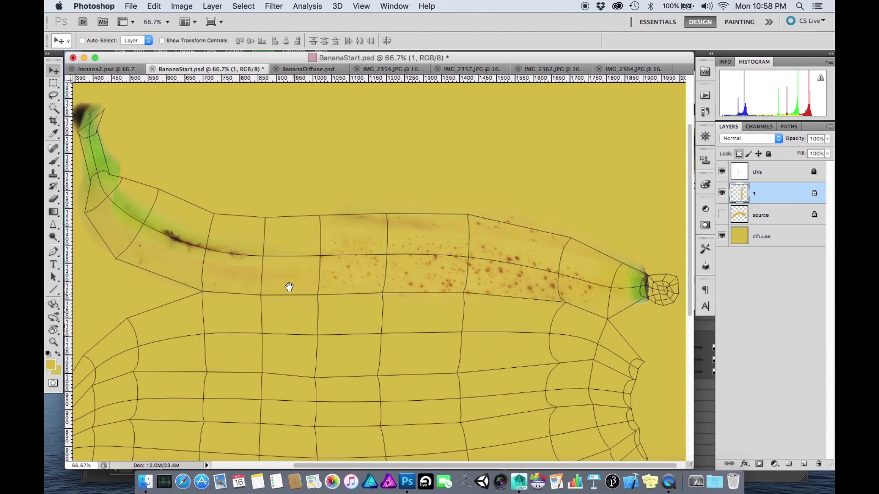
left_click_drag(289, 287, 417, 293)
left_click_drag(248, 229, 251, 201)
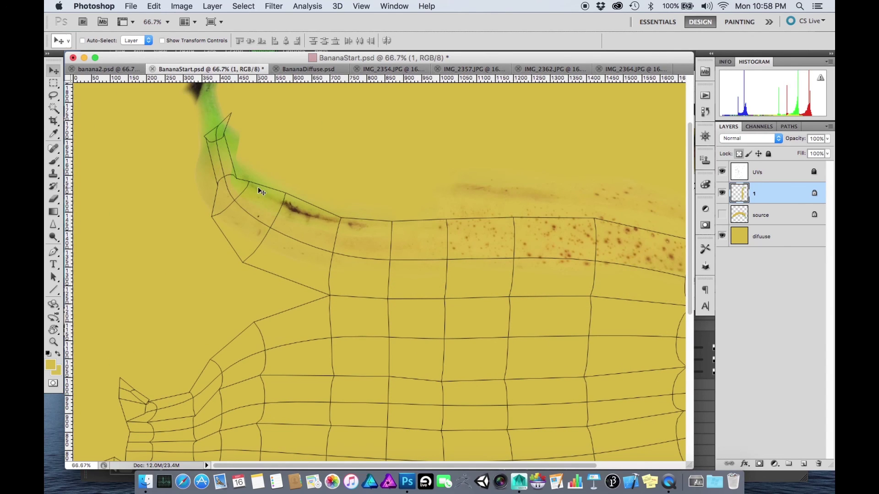
key("super+z")
Step: Turn off layer 1's transparency lock and paint green sampled from the stem around the stem's base with a 125 px brush
key("b")
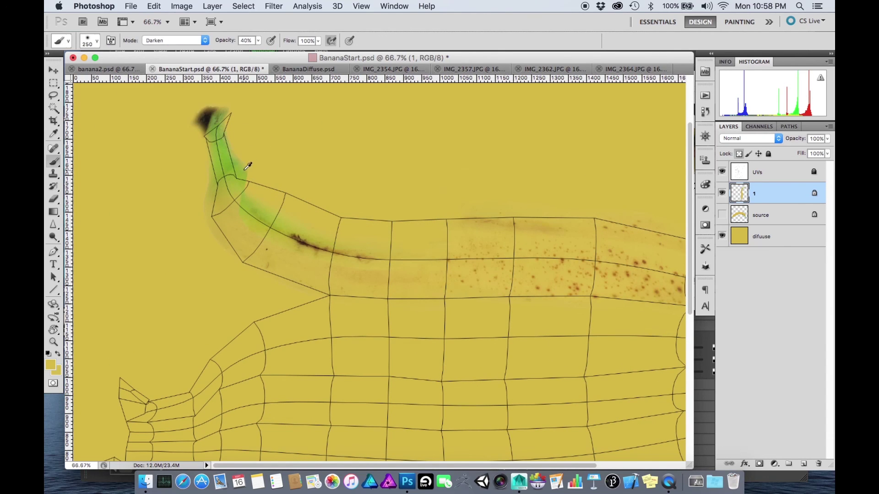
left_click(251, 164, "alt")
key("bracketleft")
key("bracketleft")
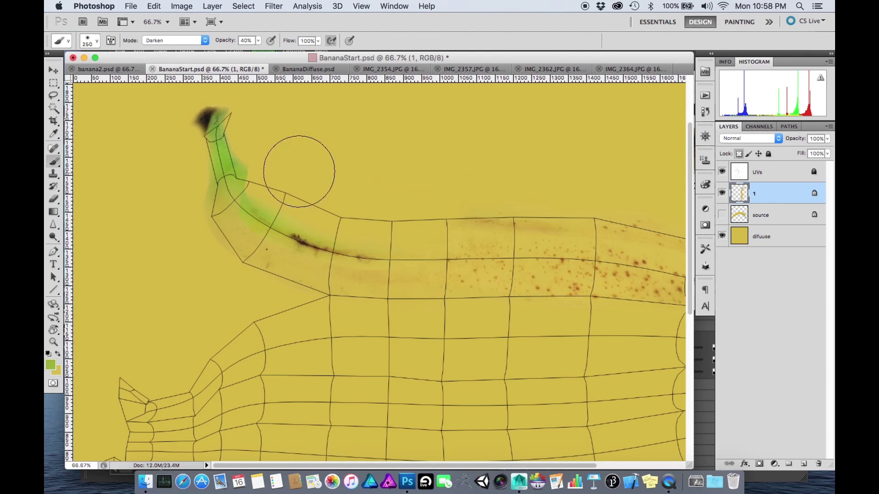
left_click(738, 155)
key("bracketleft")
key("bracketleft")
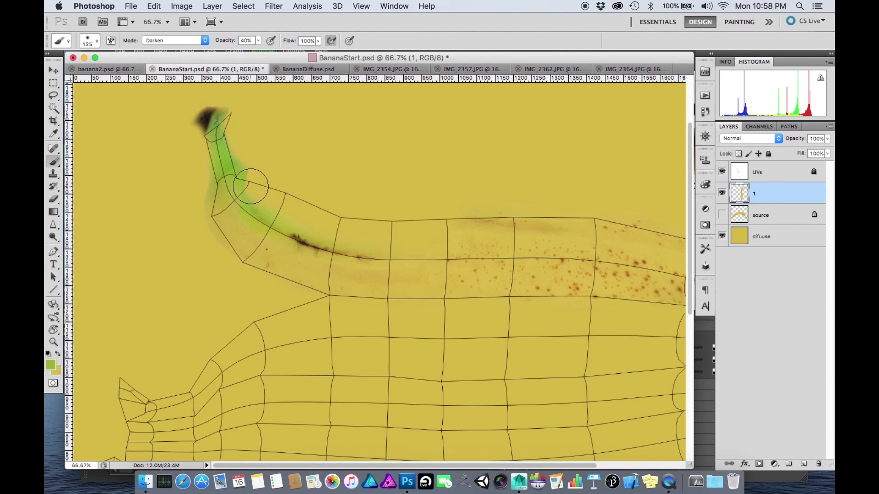
left_click_drag(247, 186, 253, 181)
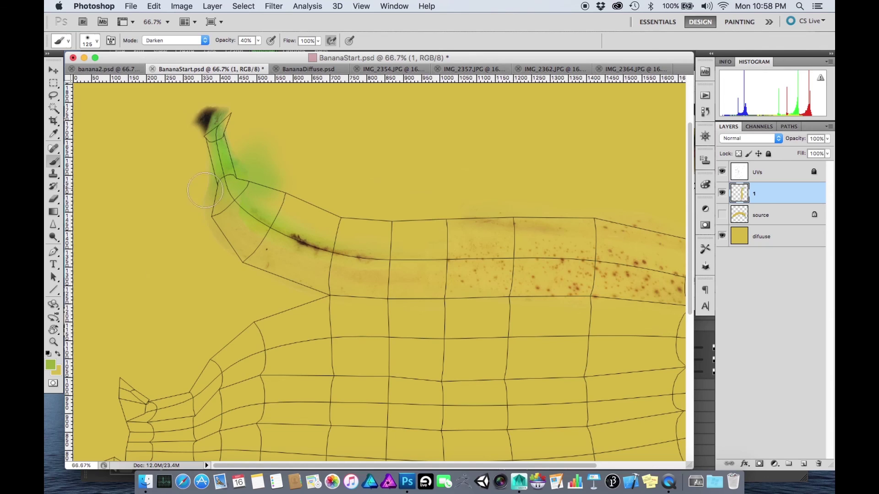
mouse_move(215, 208)
left_mouse_down()
mouse_move(207, 179)
mouse_move(216, 202)
mouse_move(235, 200)
mouse_move(225, 220)
mouse_move(242, 202)
mouse_move(275, 204)
mouse_move(222, 146)
mouse_move(204, 157)
left_mouse_up()
Step: Extend green sampled from the stem's base around both sides of the stem, reducing the brush to 60 px
left_click(168, 177, "alt")
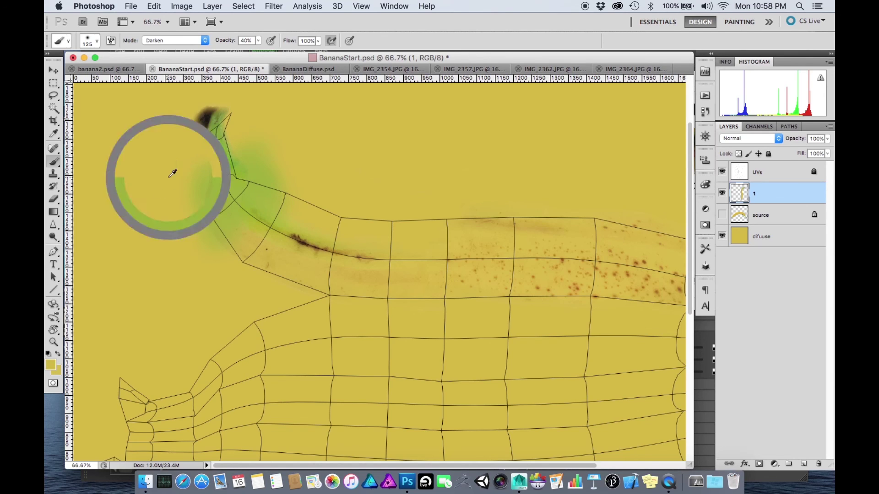
left_click(222, 197, "alt")
mouse_move(212, 191)
left_mouse_down()
mouse_move(208, 177)
mouse_move(243, 142)
mouse_move(222, 120)
mouse_move(233, 110)
mouse_move(231, 138)
mouse_move(246, 169)
mouse_move(238, 141)
left_mouse_up()
key("bracketleft")
key("bracketleft")
key("bracketleft")
key("bracketleft")
key("bracketleft")
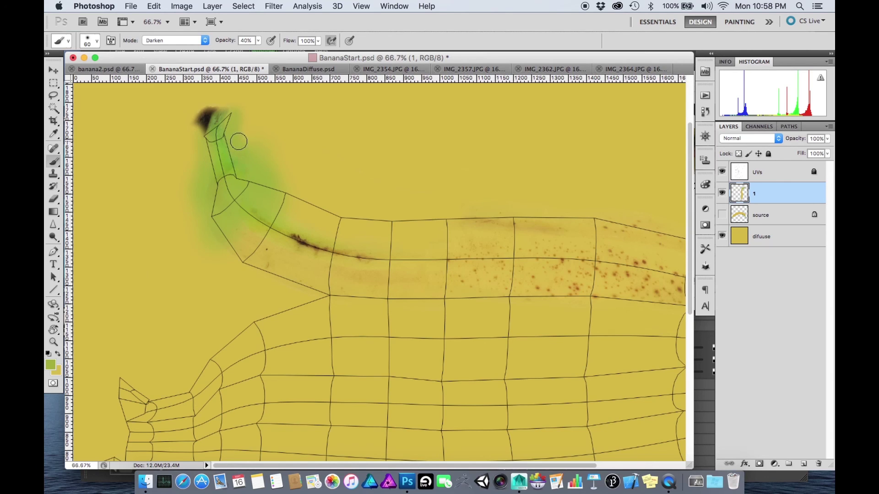
left_click(247, 169, "alt")
Step: Paint green sampled from the banana's far tip above and below its dark edge with the 60 px brush
scroll(188, 182, "down", 3)
scroll(188, 182, "right", 1)
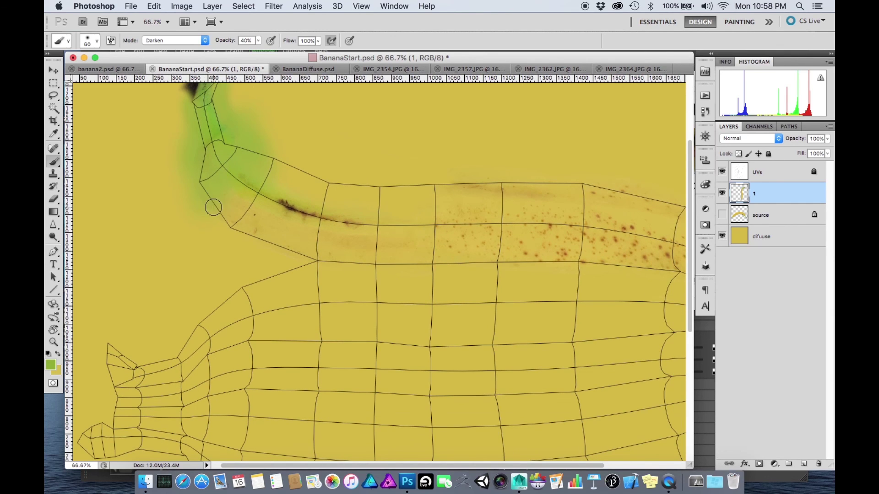
left_click_drag(310, 183, 197, 175)
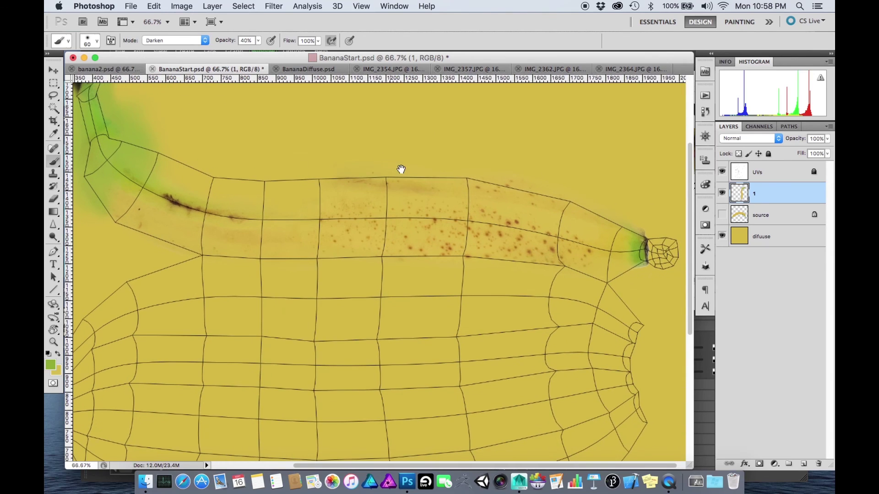
left_click_drag(400, 169, 363, 136)
key("super+minus")
key("super+minus")
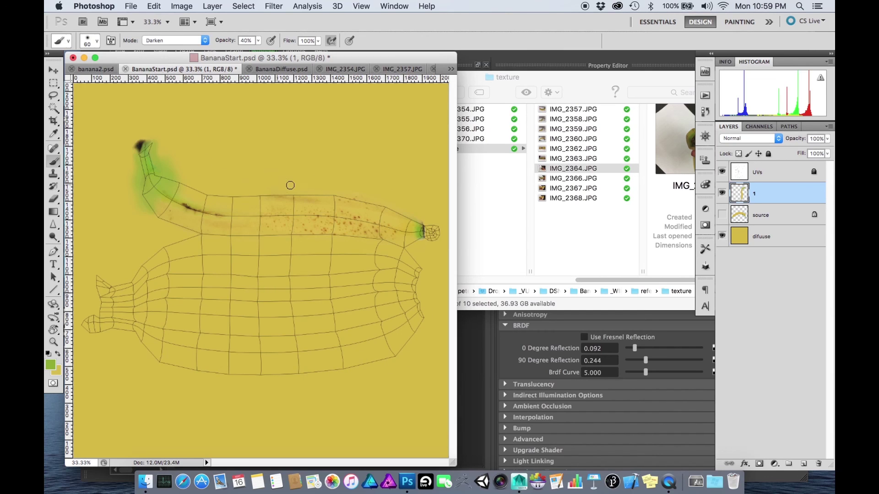
key("e")
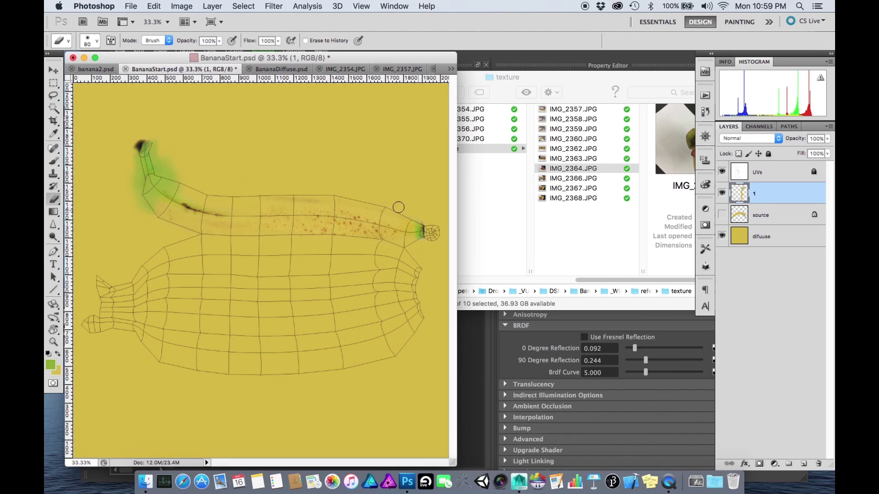
left_click_drag(423, 221, 429, 224)
left_click_drag(474, 270, 474, 270)
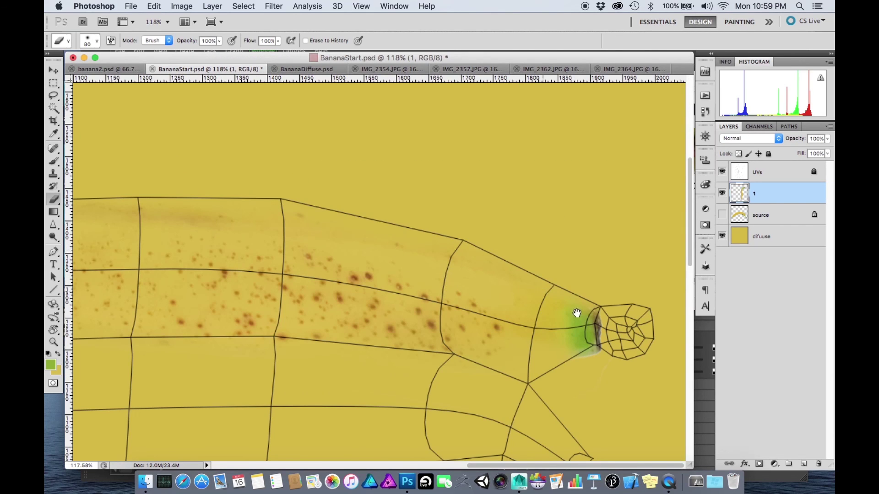
key("b")
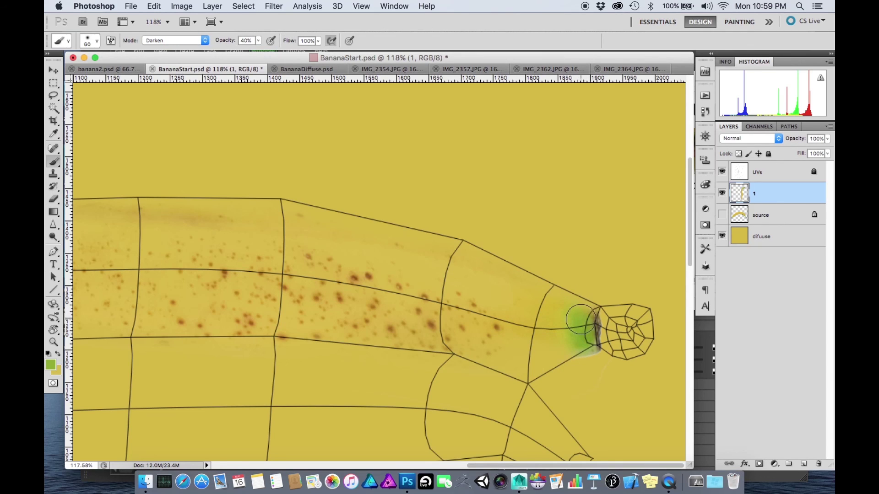
left_click(581, 319, "alt")
mouse_move(592, 279)
left_mouse_down()
mouse_move(578, 363)
mouse_move(587, 373)
mouse_move(582, 360)
left_mouse_up()
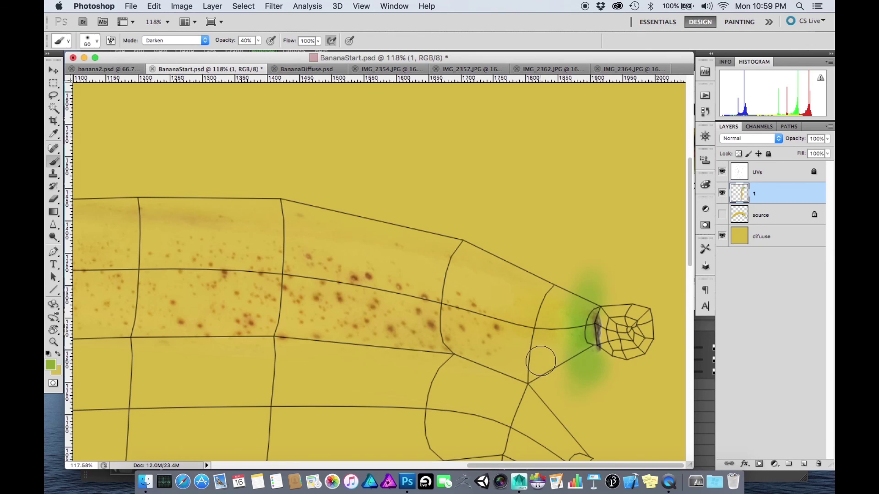
Step: Save BananaStart.psd and bring up the running applications to leave Photoshop
triple_click(435, 359, "alt")
left_click_drag(338, 256, 317, 342)
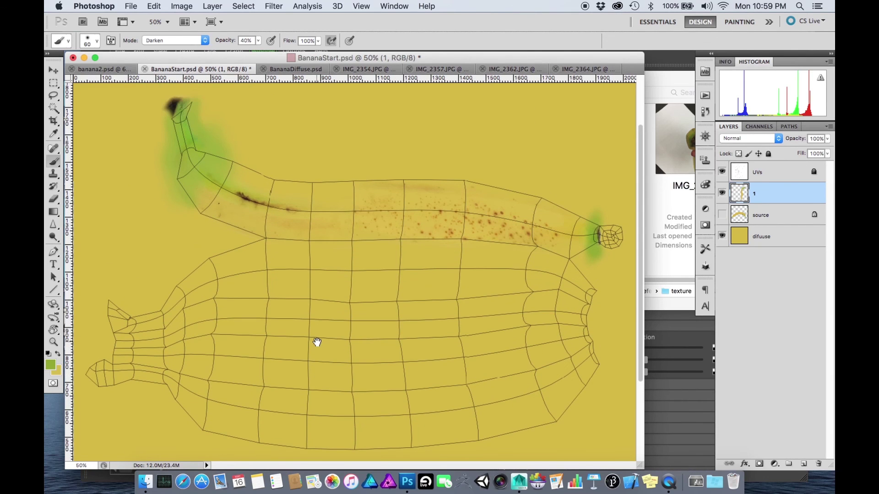
key("super+s")
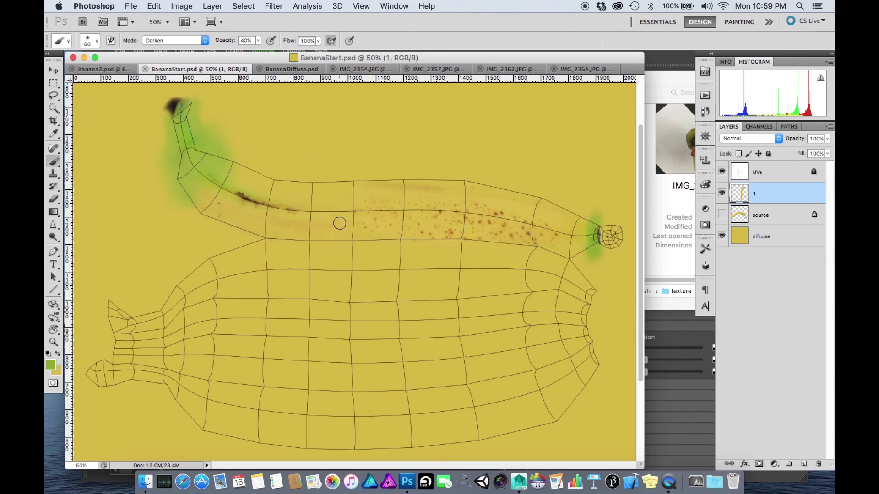
key("super+Tab")
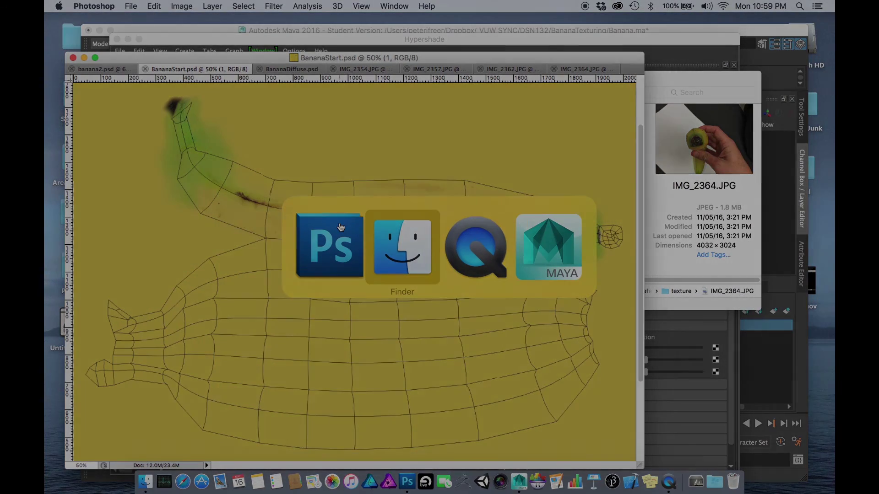